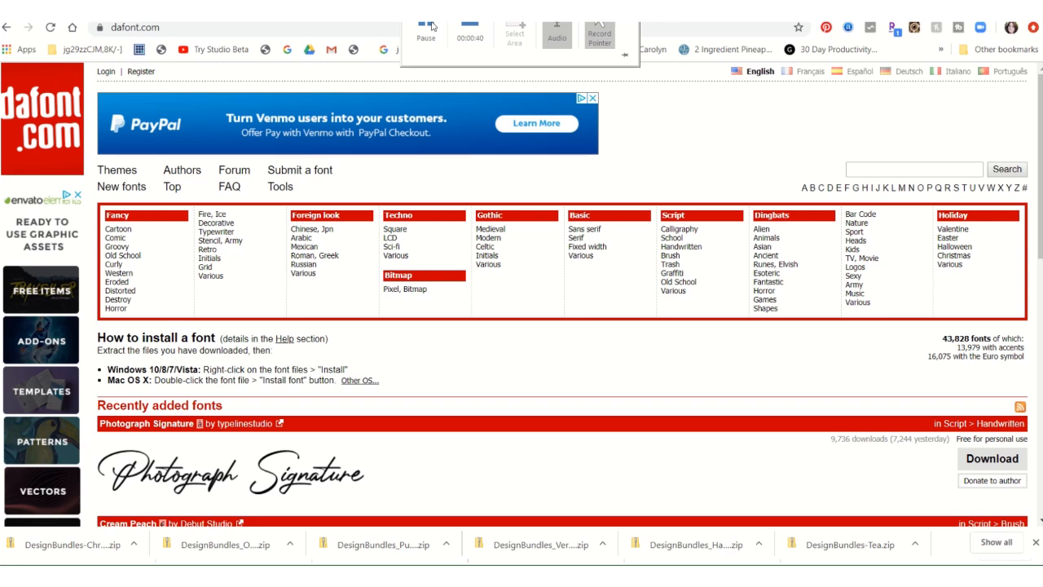
pyautogui.click(432, 27)
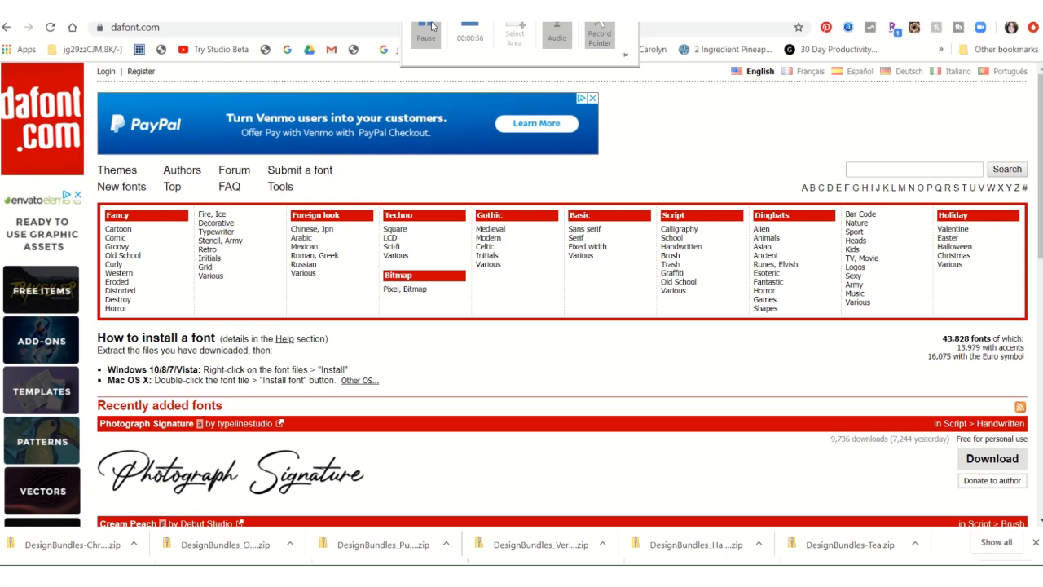
pyautogui.scroll(-4, 400, 173)
pyautogui.scroll(-3, 392, 175)
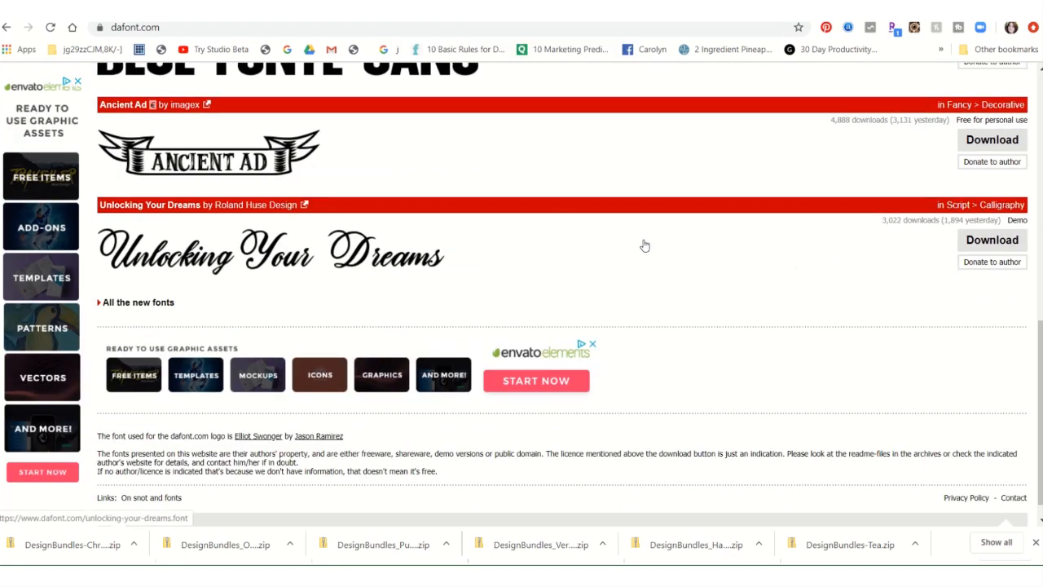
pyautogui.scroll(7, 576, 251)
pyautogui.scroll(-3, 576, 251)
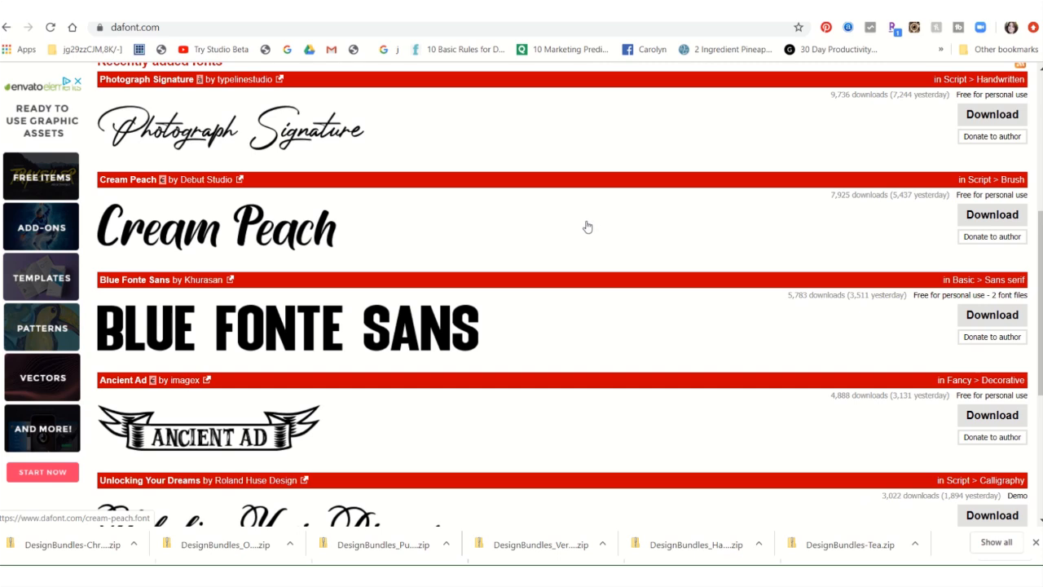
pyautogui.scroll(4, 591, 224)
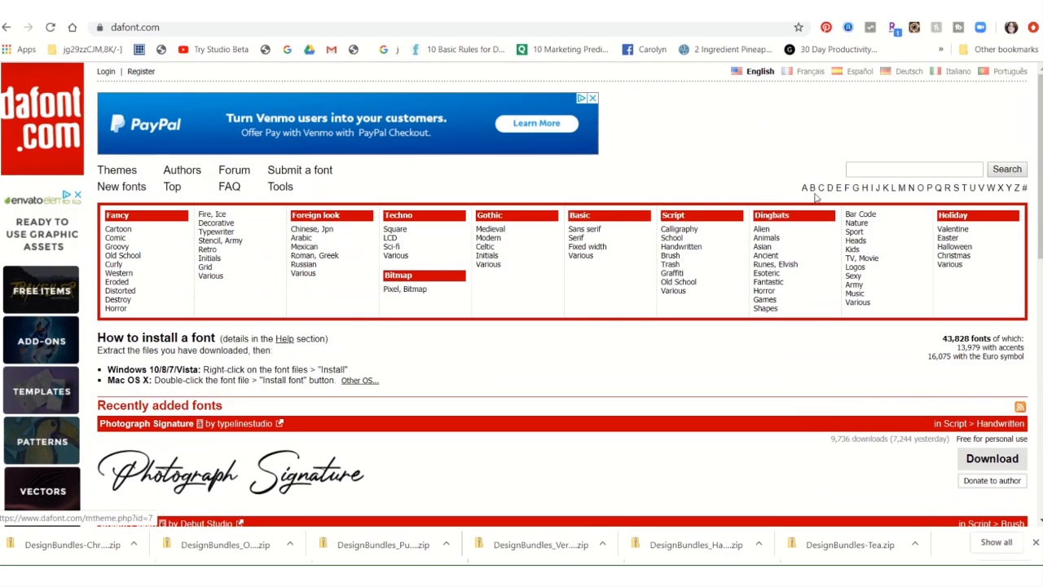
# - Search the DaFont site for "monogram" fonts
pyautogui.click(872, 173)
pyautogui.write('mono')
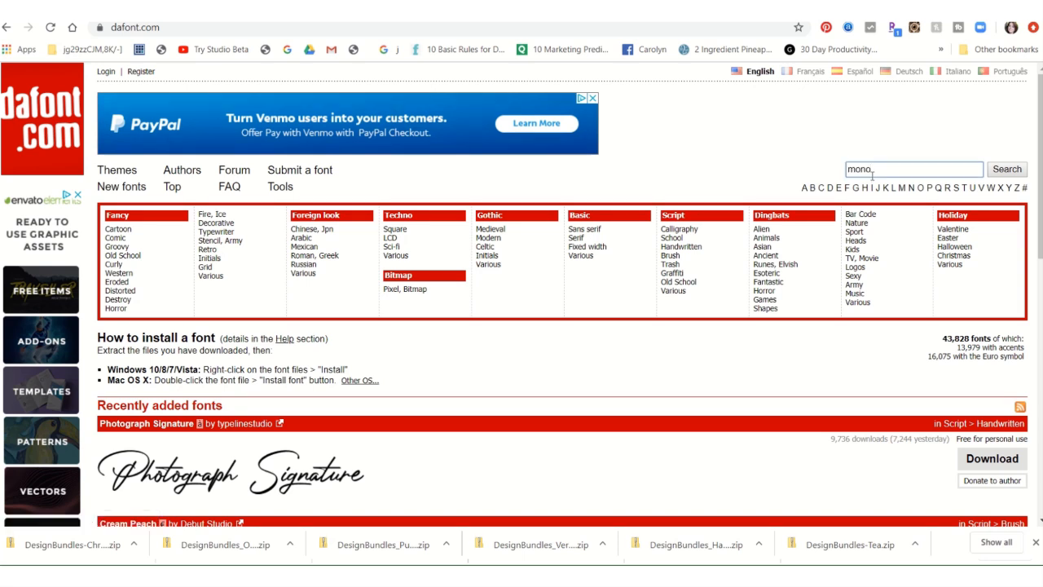
pyautogui.write('gram')
pyautogui.press('Return')
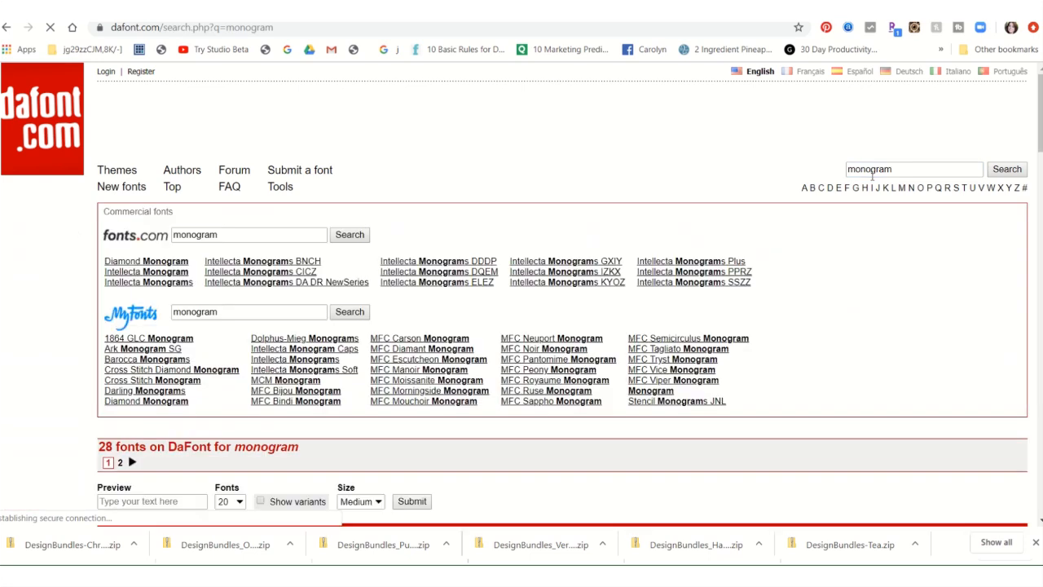
# - Examine the monogram font results on the first results page and compare their lettering styles and licence terms
pyautogui.scroll(-4, 651, 187)
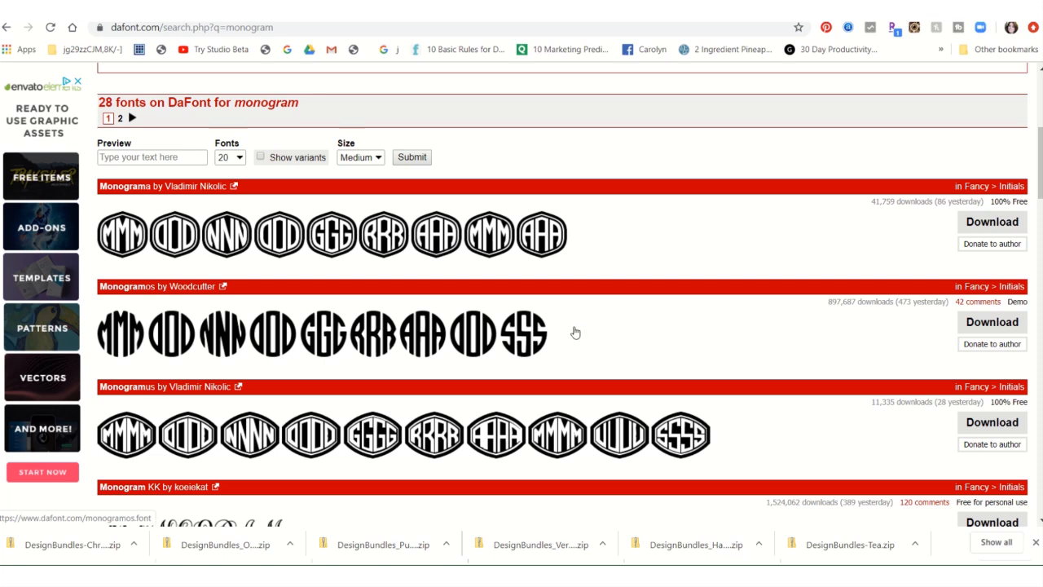
pyautogui.scroll(-3, 574, 332)
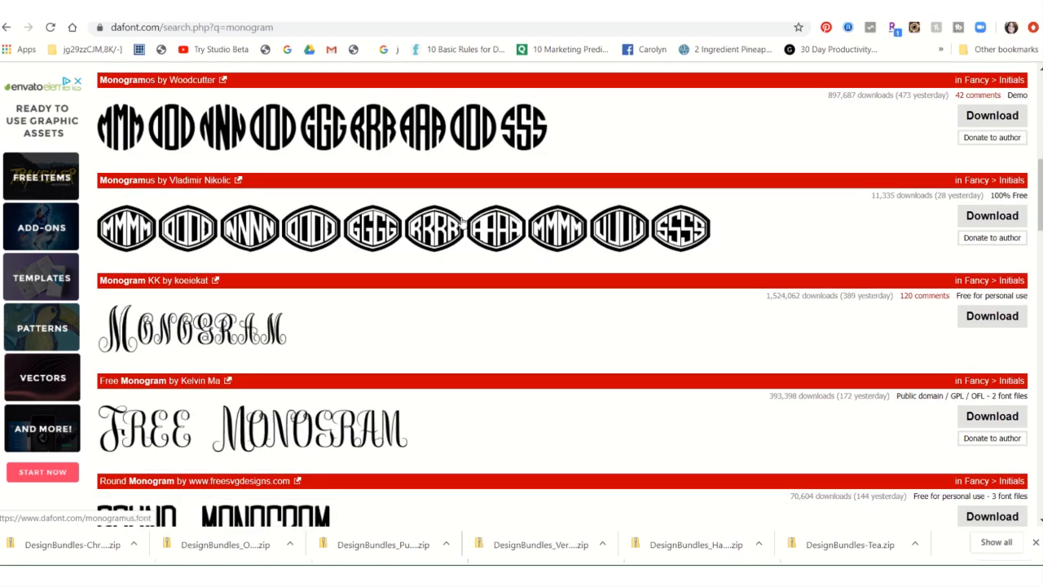
pyautogui.scroll(-2, 433, 433)
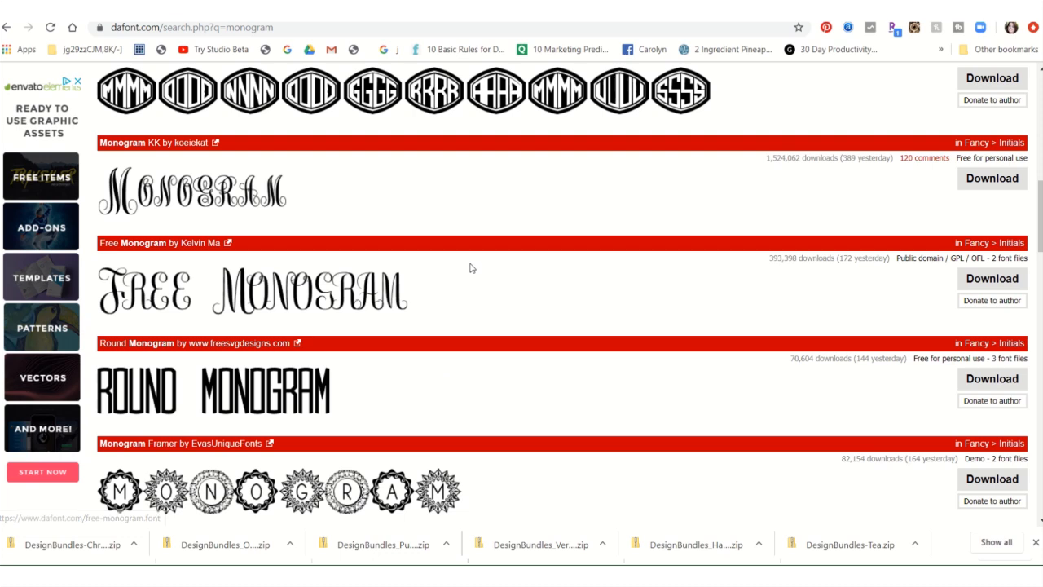
pyautogui.scroll(-3, 469, 267)
pyautogui.scroll(-2, 469, 268)
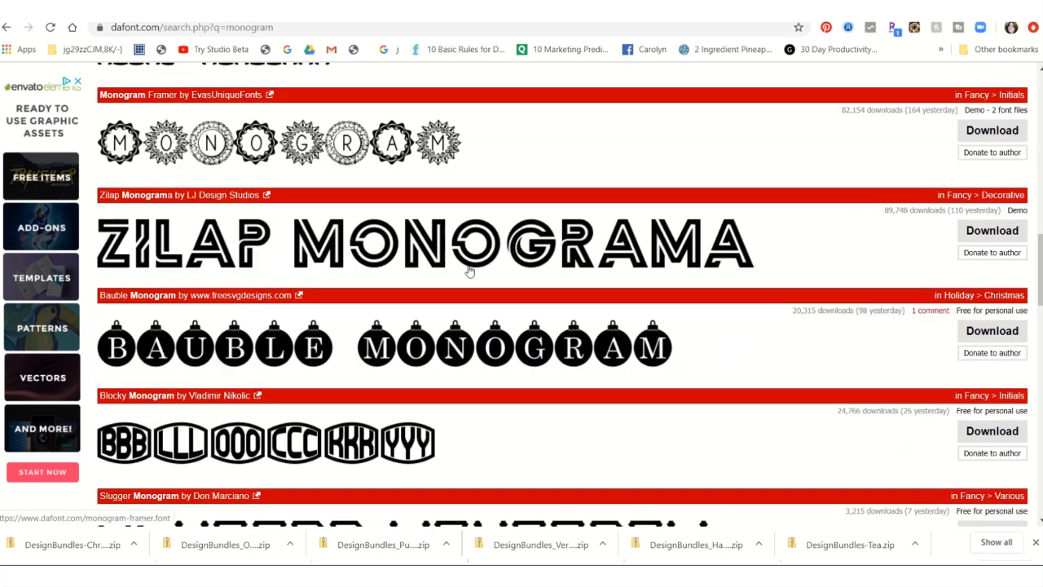
pyautogui.scroll(-2, 469, 269)
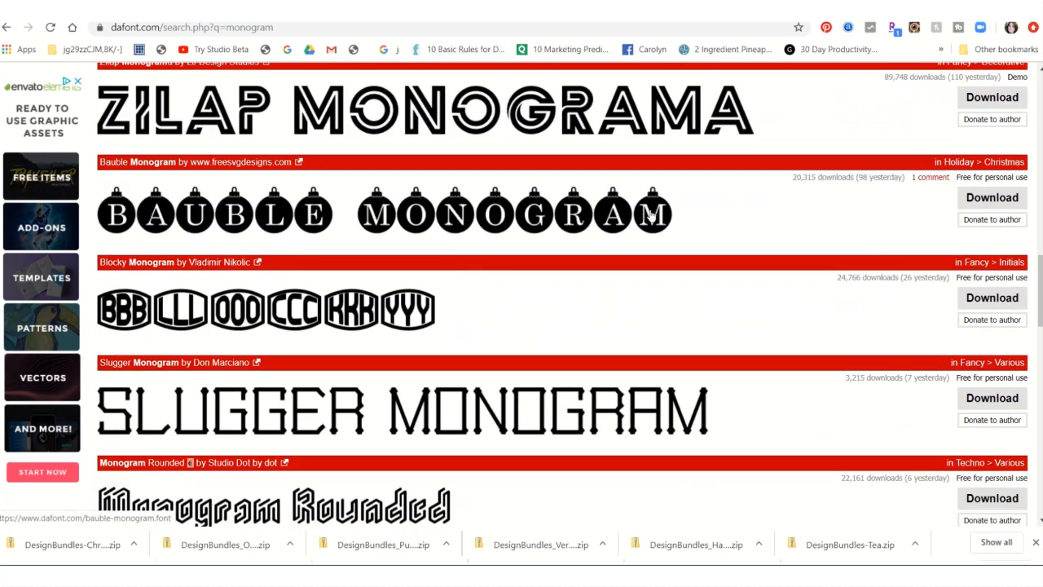
pyautogui.scroll(-4, 670, 216)
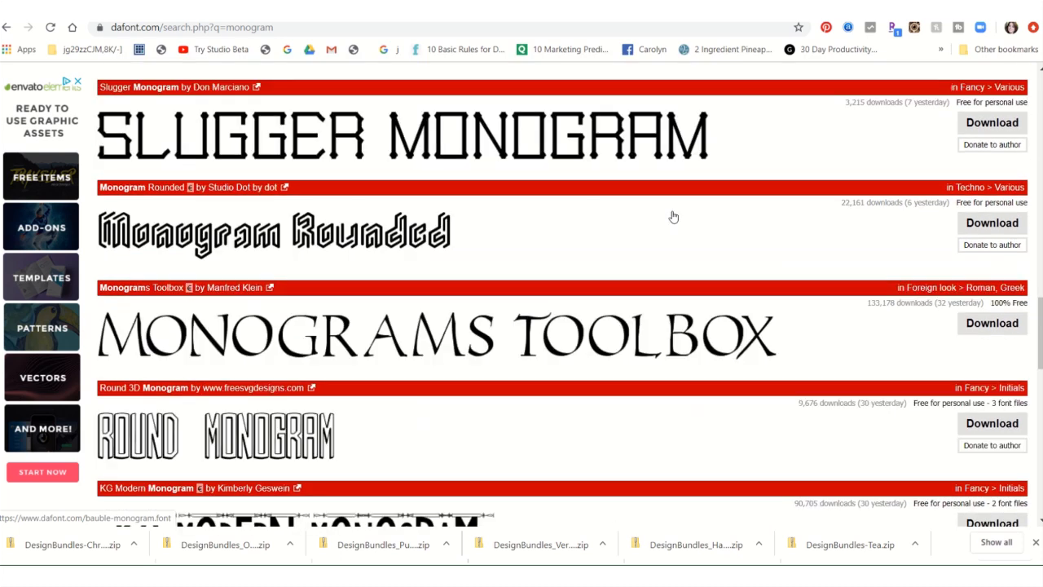
pyautogui.scroll(-1, 672, 217)
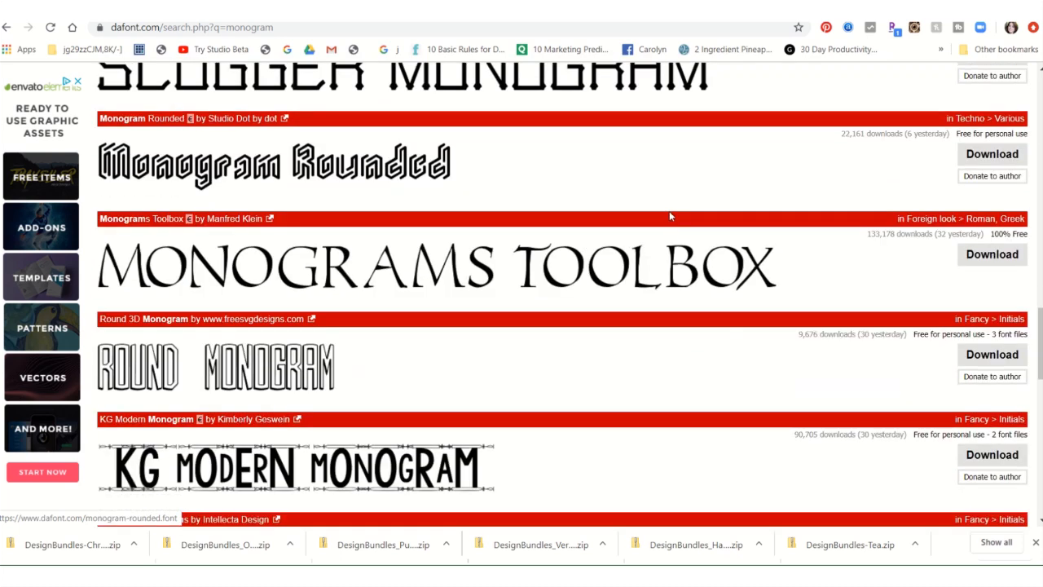
pyautogui.scroll(-1, 538, 269)
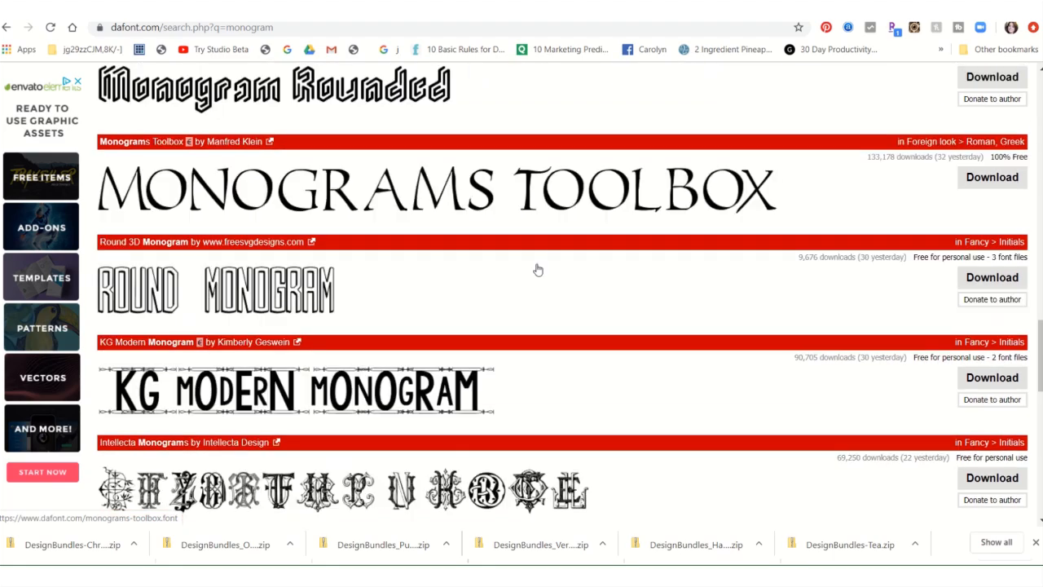
pyautogui.scroll(-2, 538, 270)
pyautogui.scroll(-4, 537, 269)
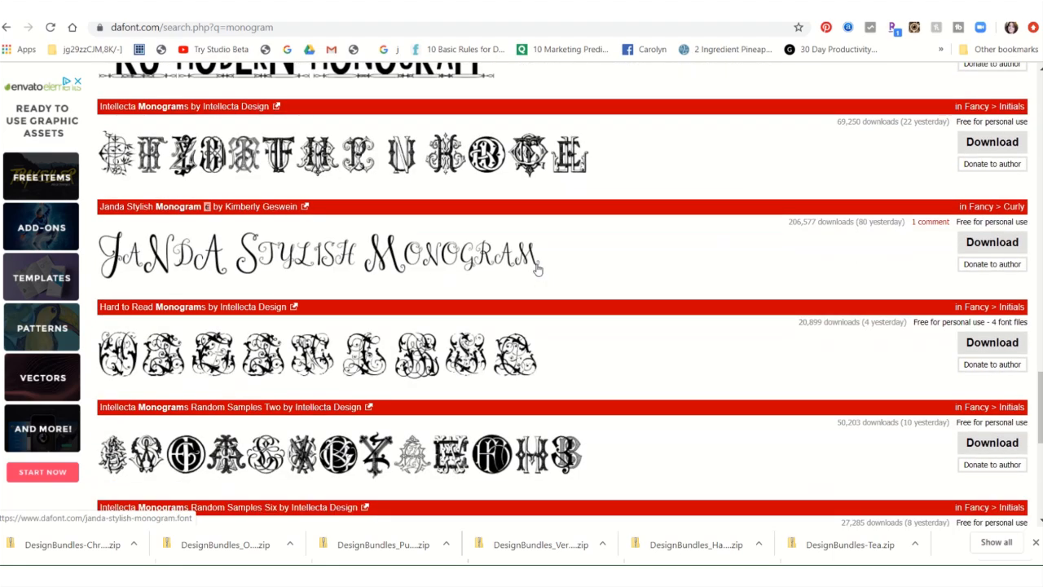
pyautogui.scroll(-5, 537, 269)
pyautogui.scroll(15, 538, 269)
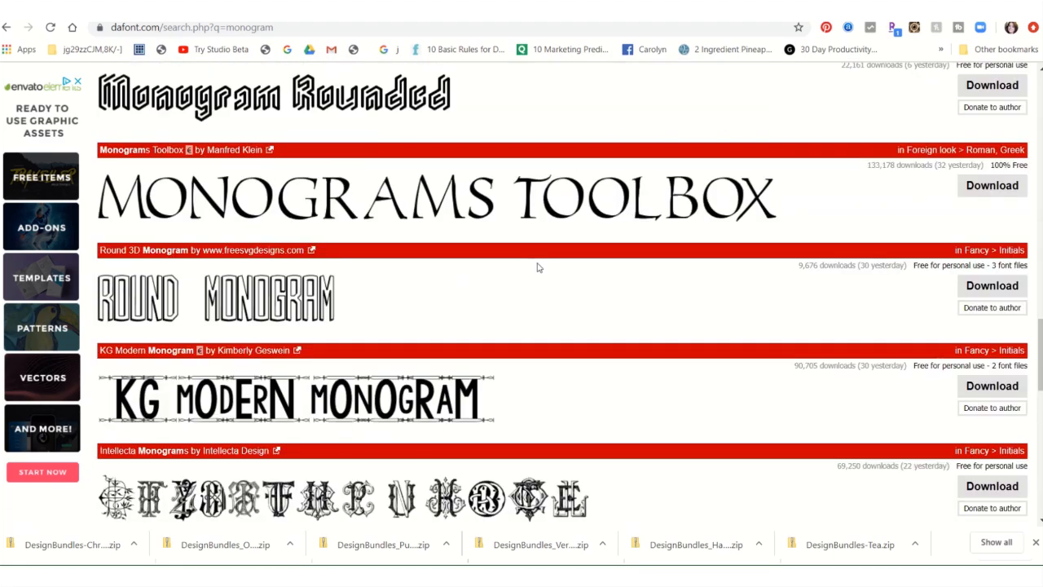
pyautogui.scroll(4, 538, 267)
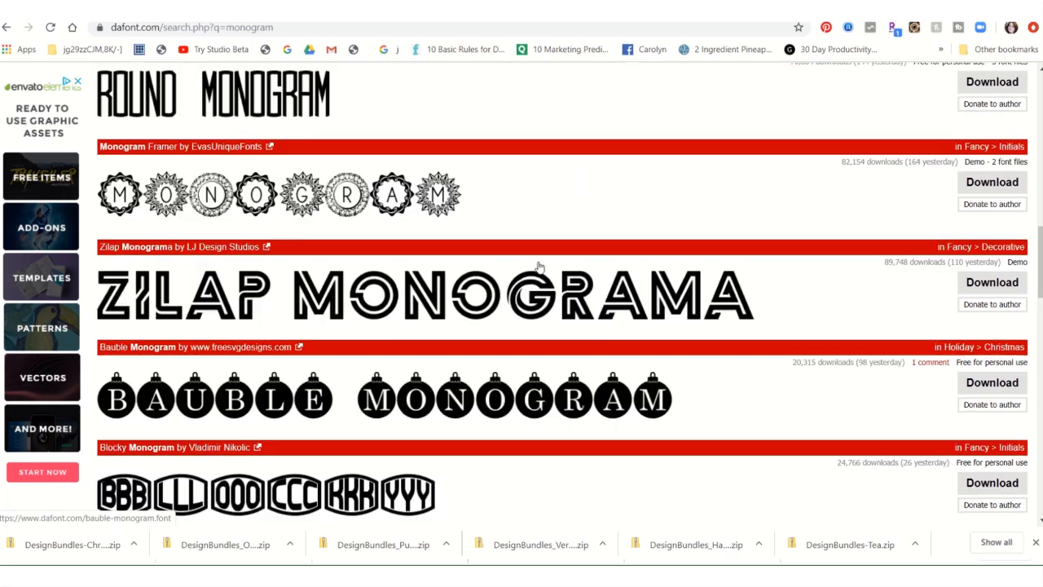
pyautogui.scroll(3, 541, 266)
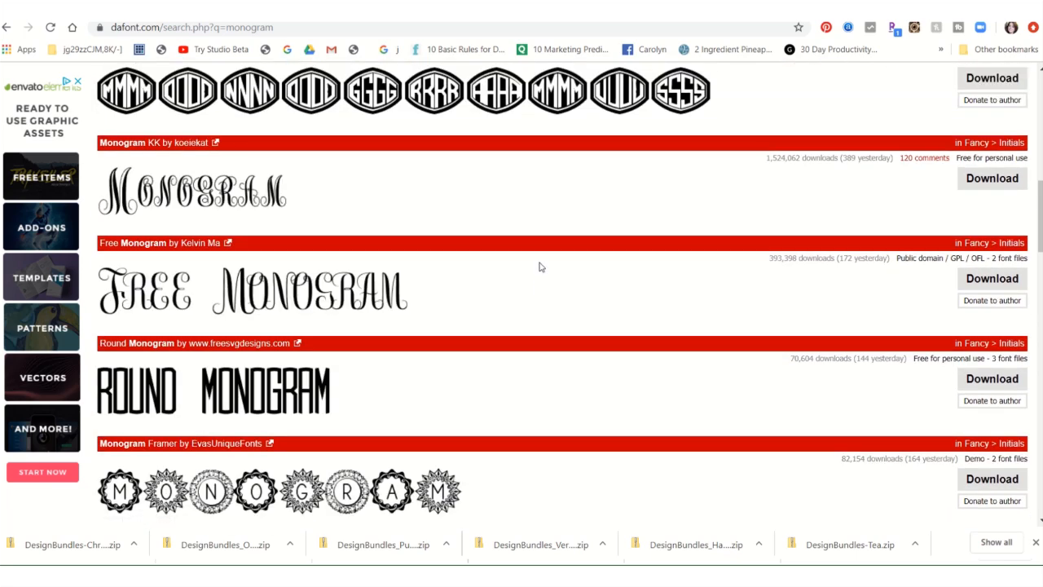
pyautogui.scroll(2, 539, 266)
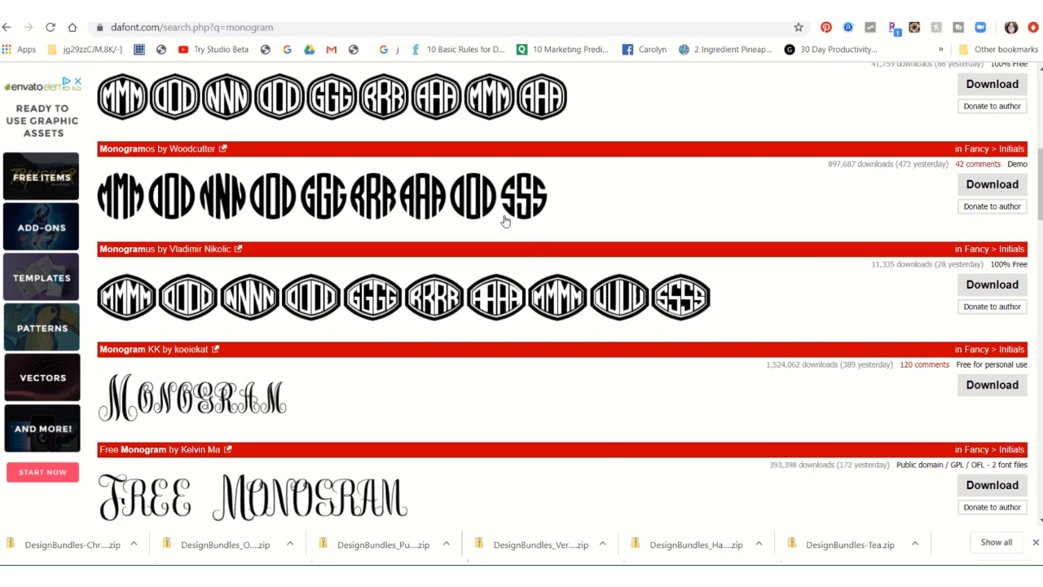
pyautogui.scroll(1, 503, 220)
pyautogui.scroll(3, 503, 220)
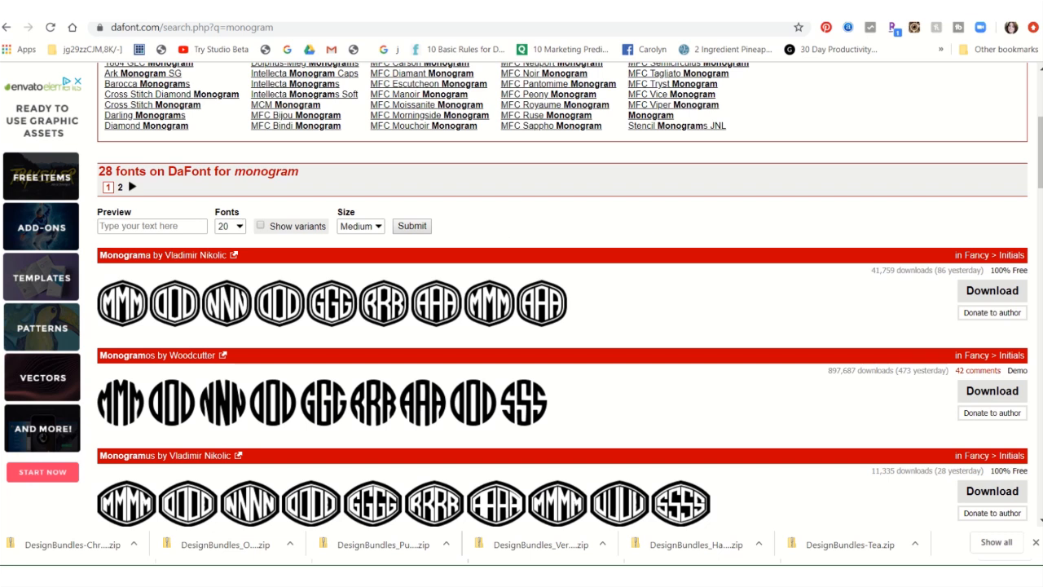
# - Download the Monograma font as the zipped folder "monograma" and install the TrueType font it contains
pyautogui.click(983, 295)
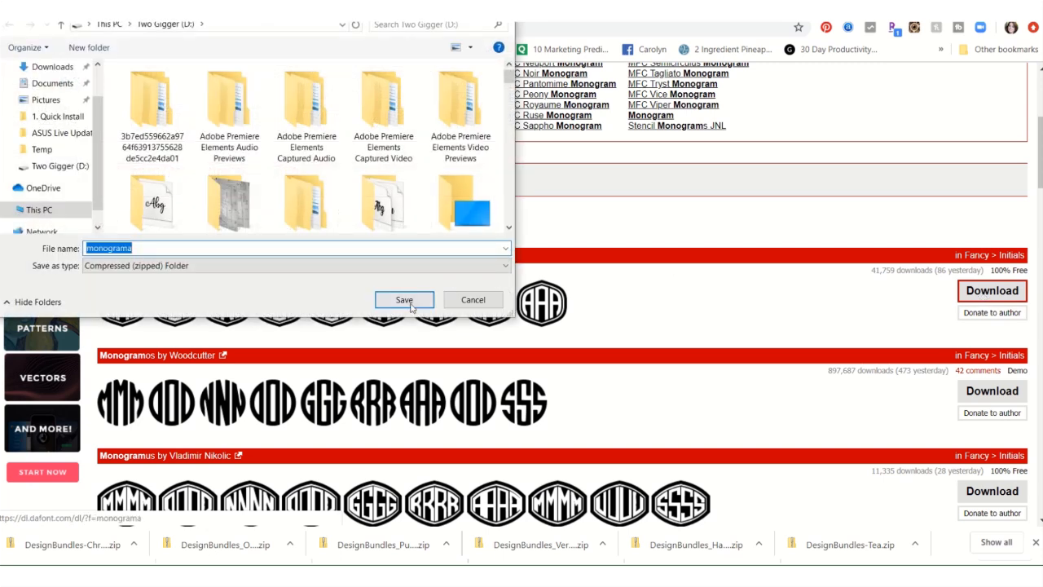
pyautogui.click(404, 306)
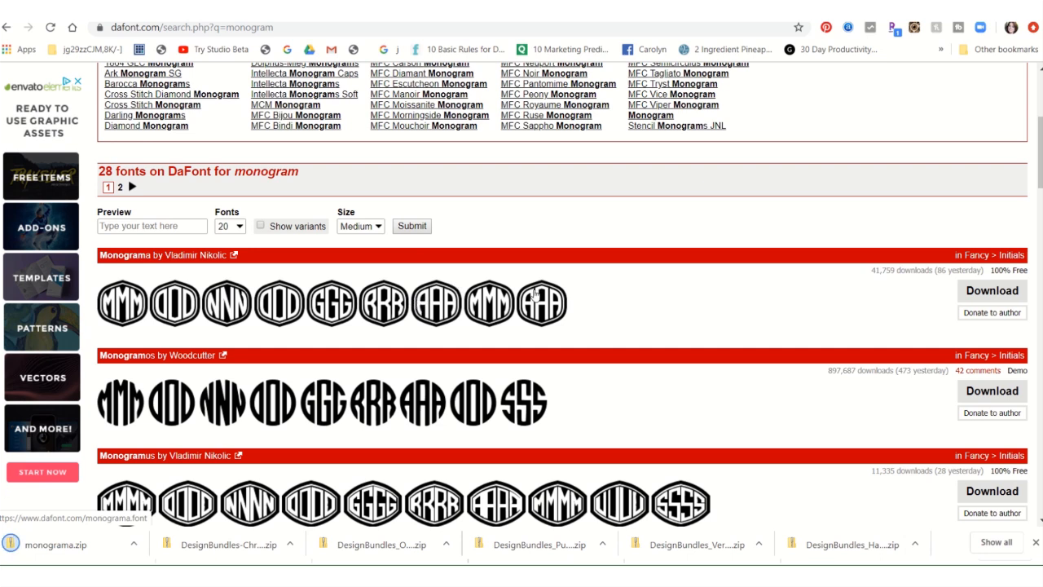
pyautogui.click(70, 548)
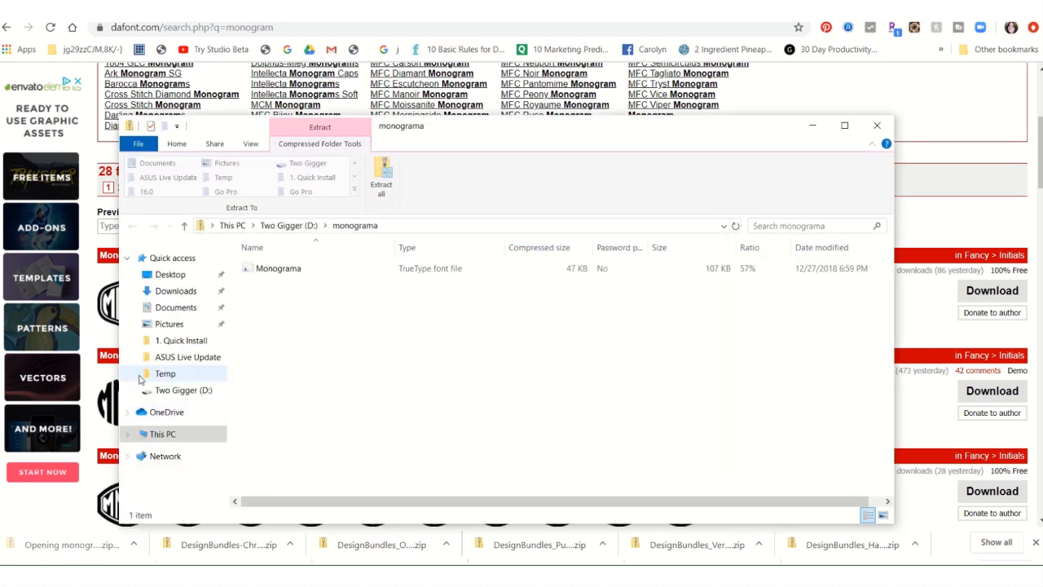
pyautogui.doubleClick(361, 269)
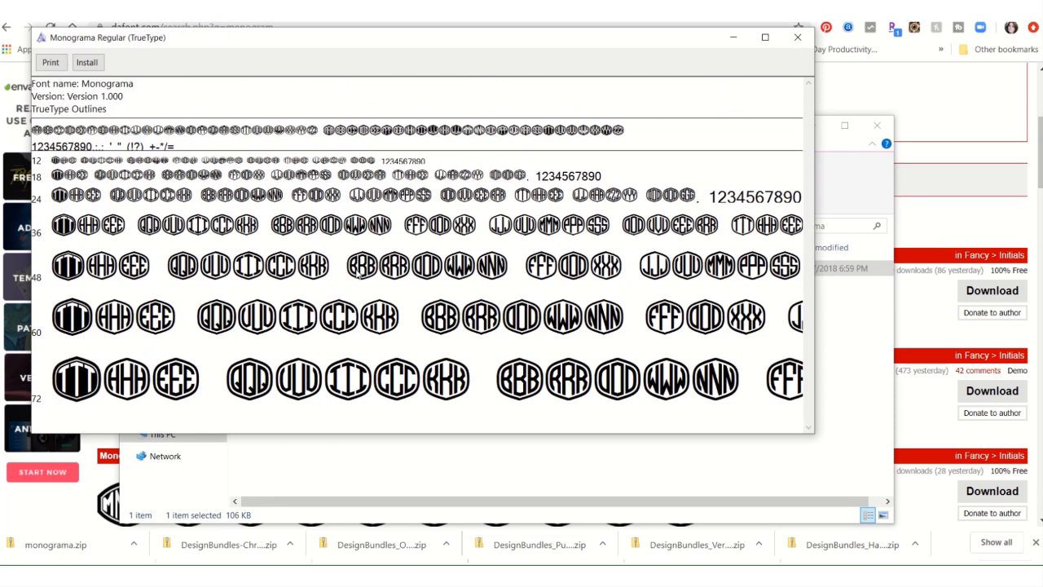
pyautogui.click(87, 62)
# - Switch to the Cricut Design Space window with the mama bear project, finish its cut job and dismiss the project-sharing reminder
pyautogui.click(687, 566)
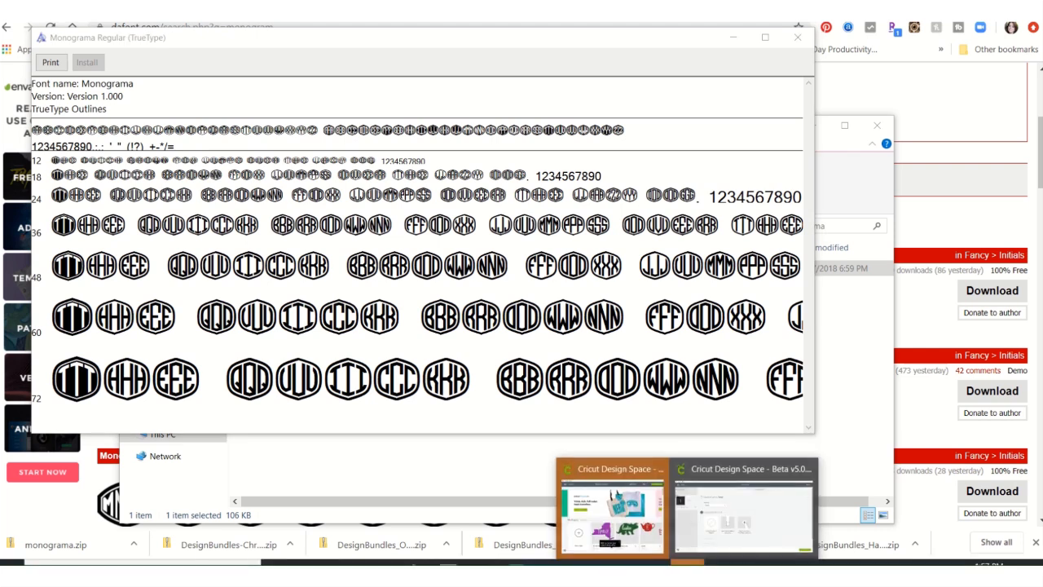
pyautogui.click(717, 526)
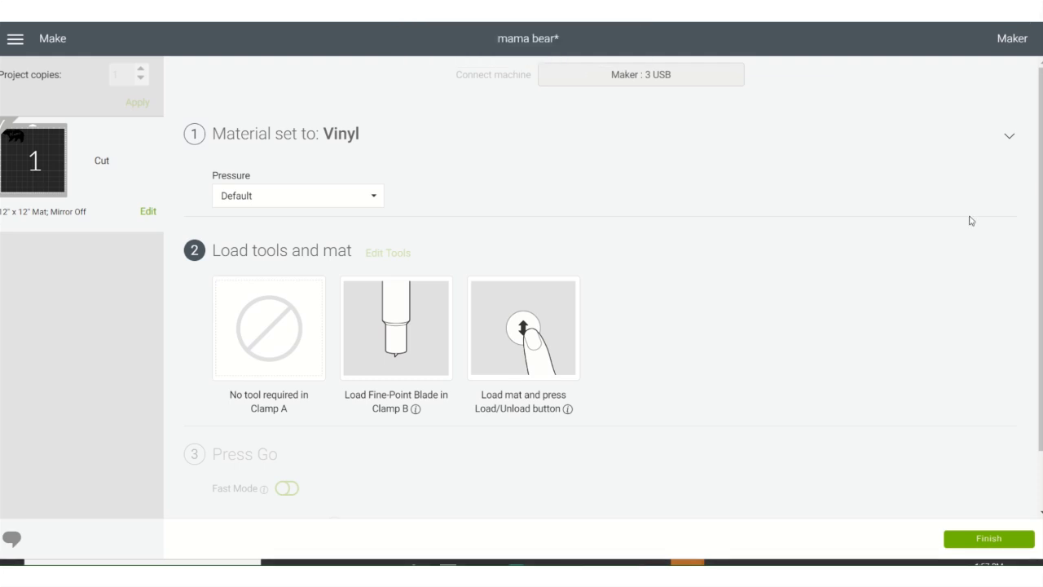
pyautogui.click(981, 540)
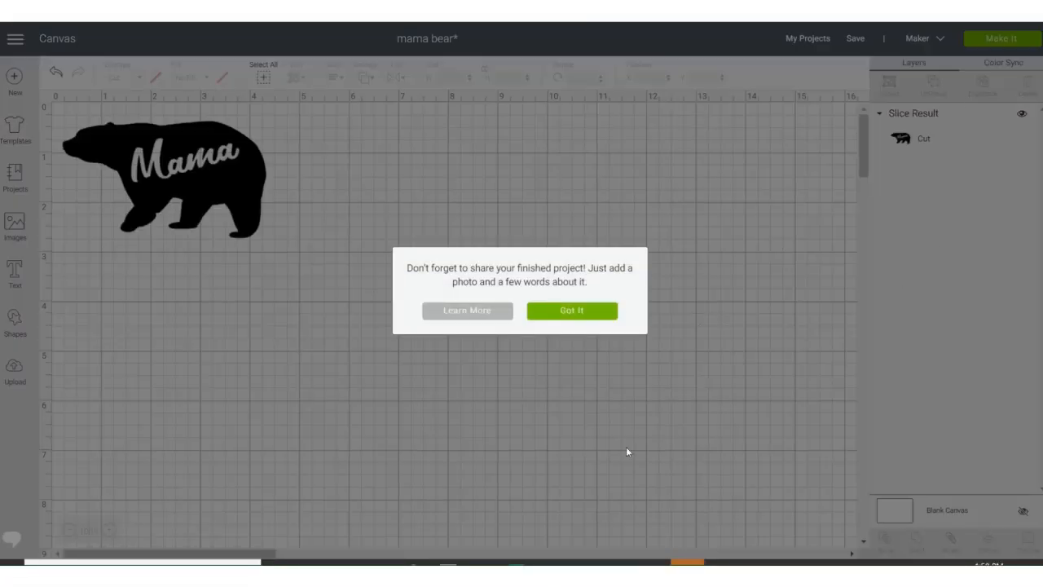
pyautogui.click(604, 315)
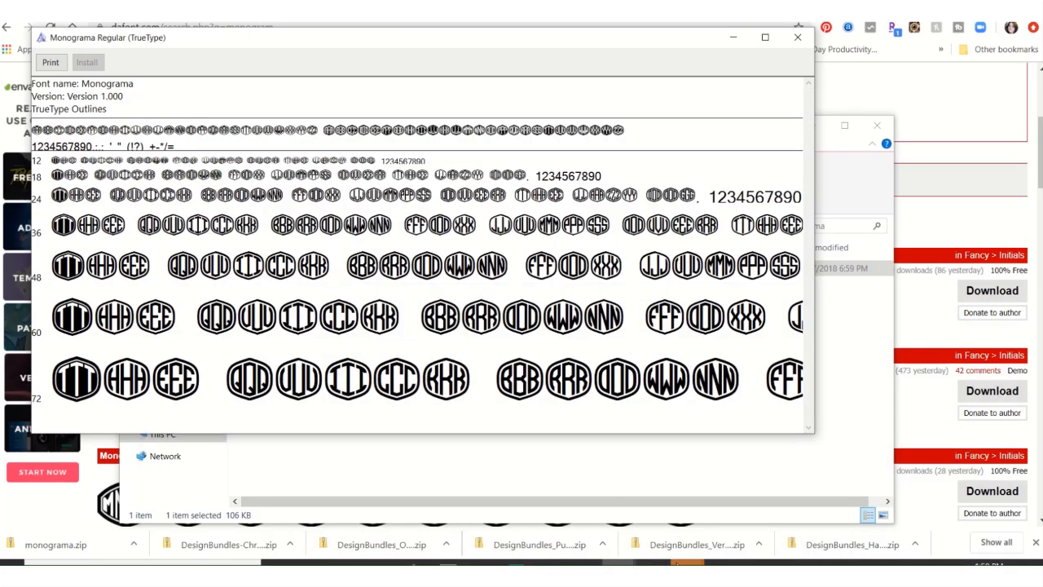
# - Close the Cricut Design Space window holding the mama bear canvas and confirm quitting it
pyautogui.click(692, 560)
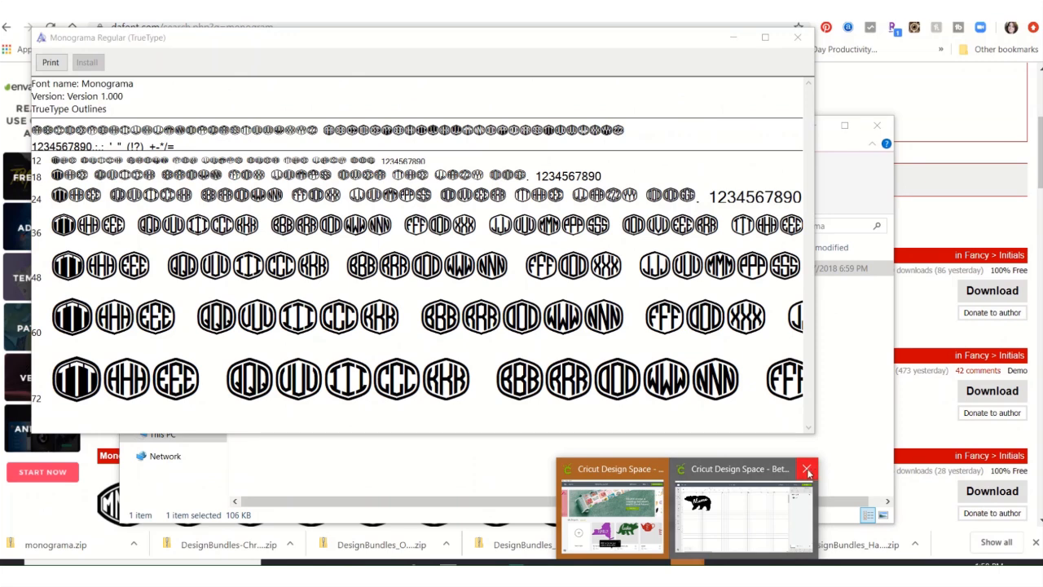
pyautogui.click(807, 471)
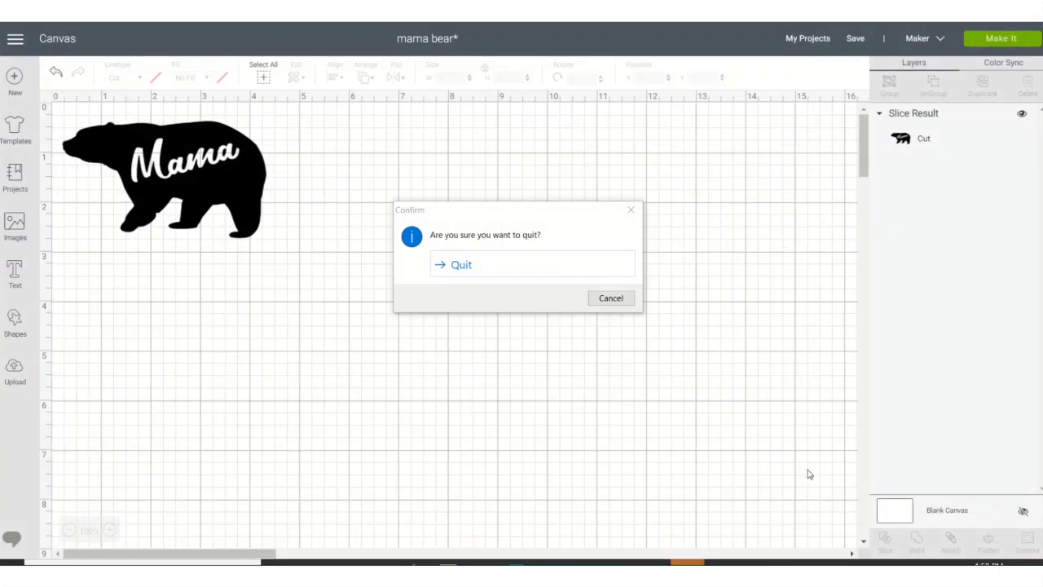
pyautogui.click(487, 271)
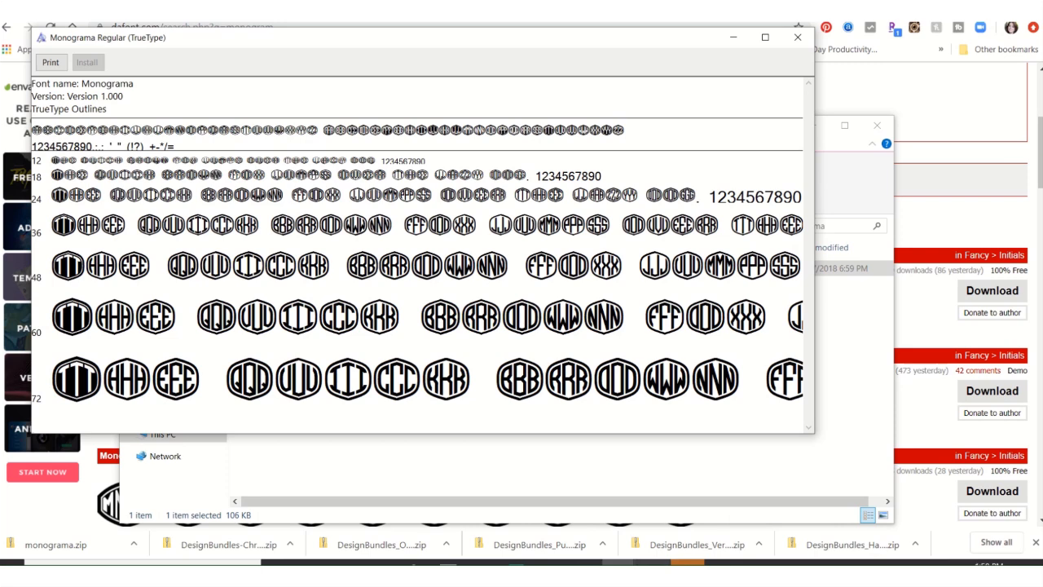
# - Switch to Cricut Design Space, open a blank canvas and add an empty text box
pyautogui.click(687, 569)
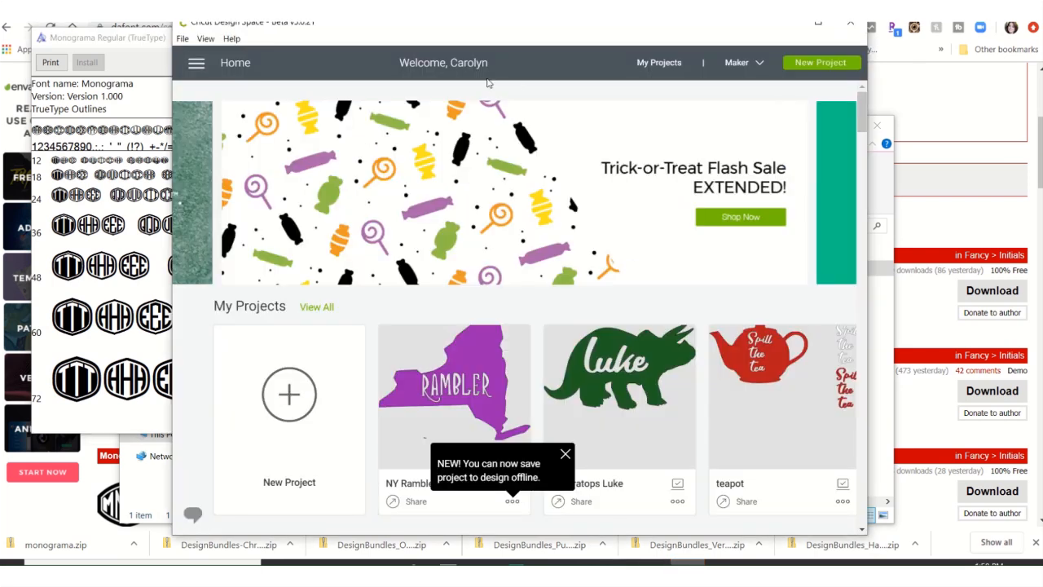
pyautogui.click(821, 25)
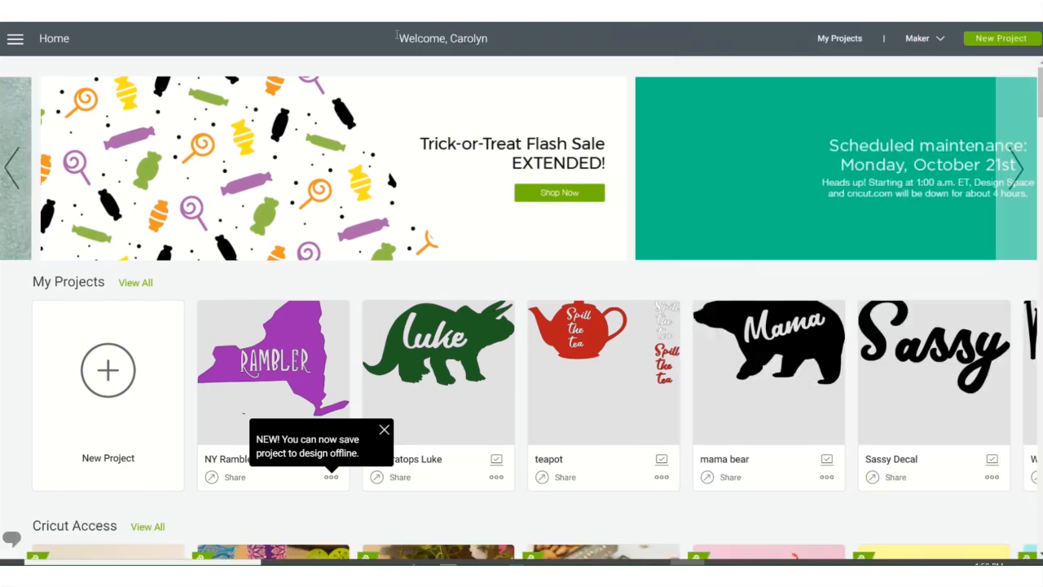
pyautogui.click(15, 39)
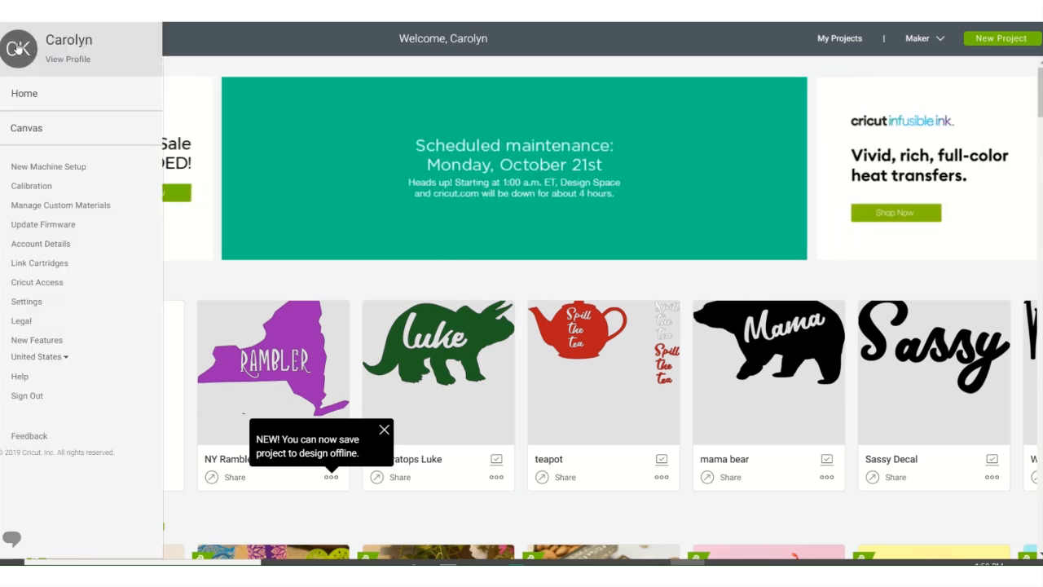
pyautogui.click(23, 130)
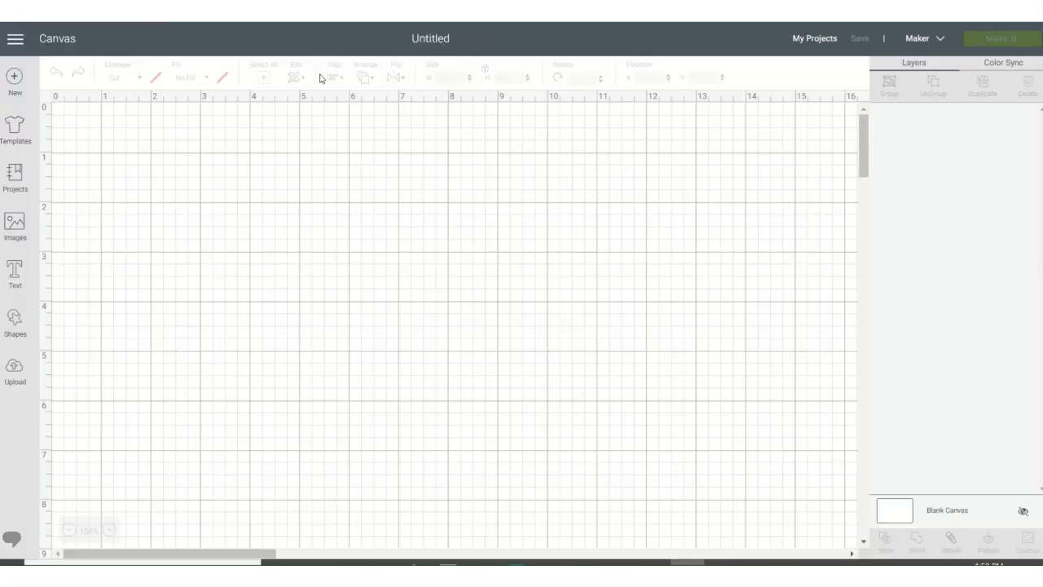
pyautogui.click(15, 271)
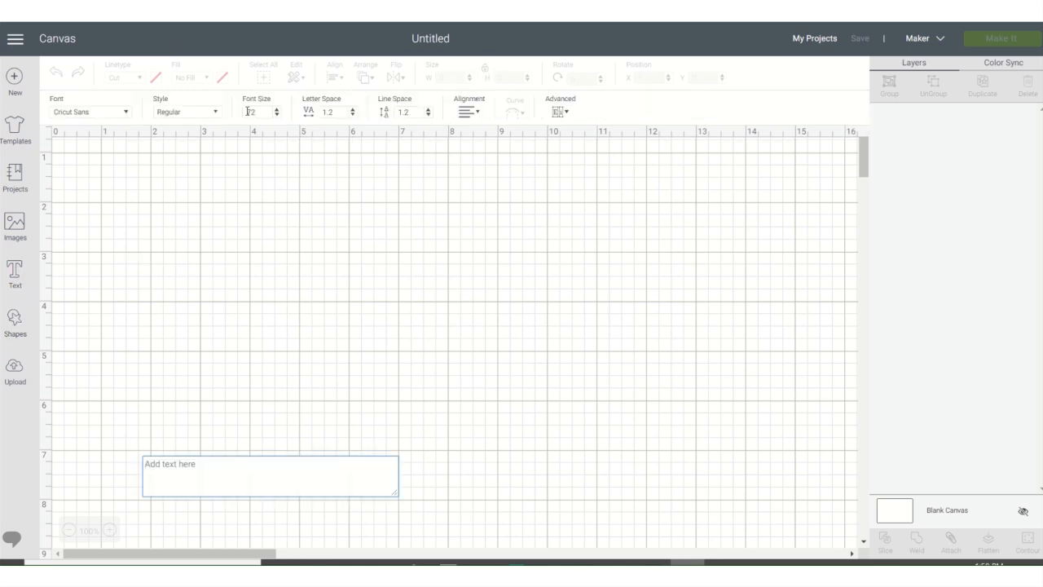
# - Look through the system fonts for the newly installed Monograma font
pyautogui.click(125, 112)
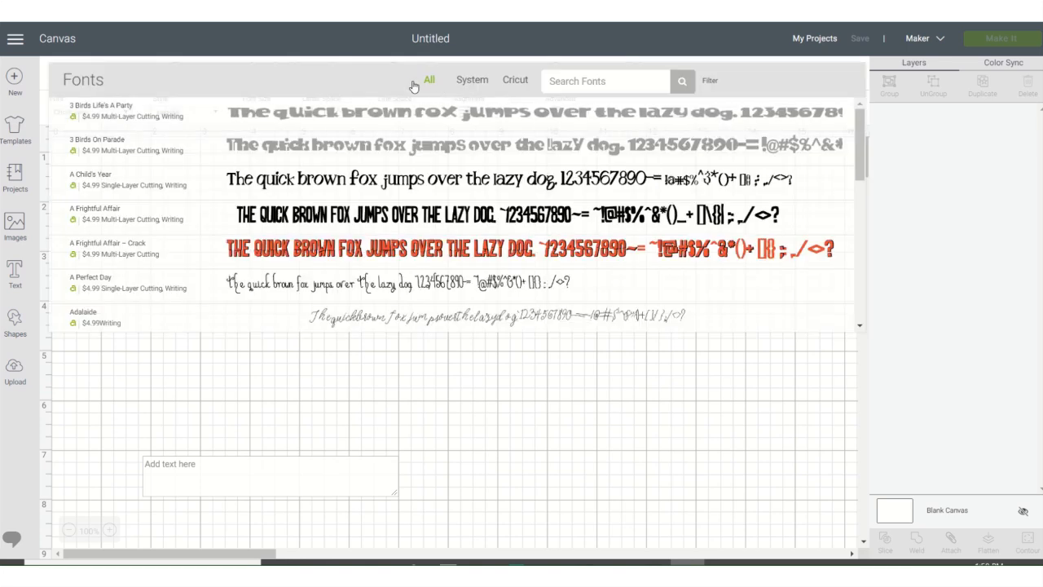
pyautogui.click(473, 82)
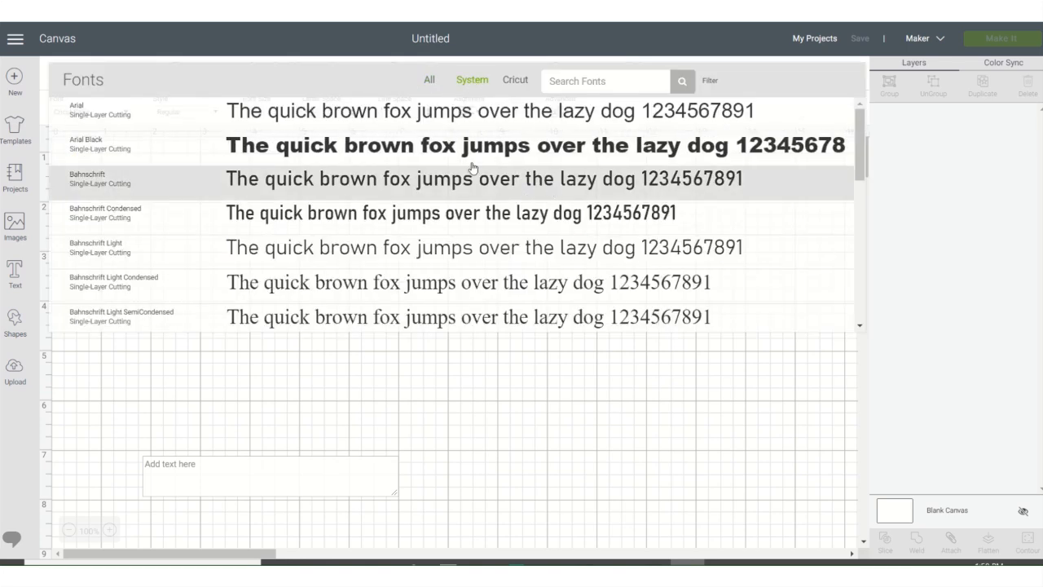
pyautogui.scroll(-15, 482, 208)
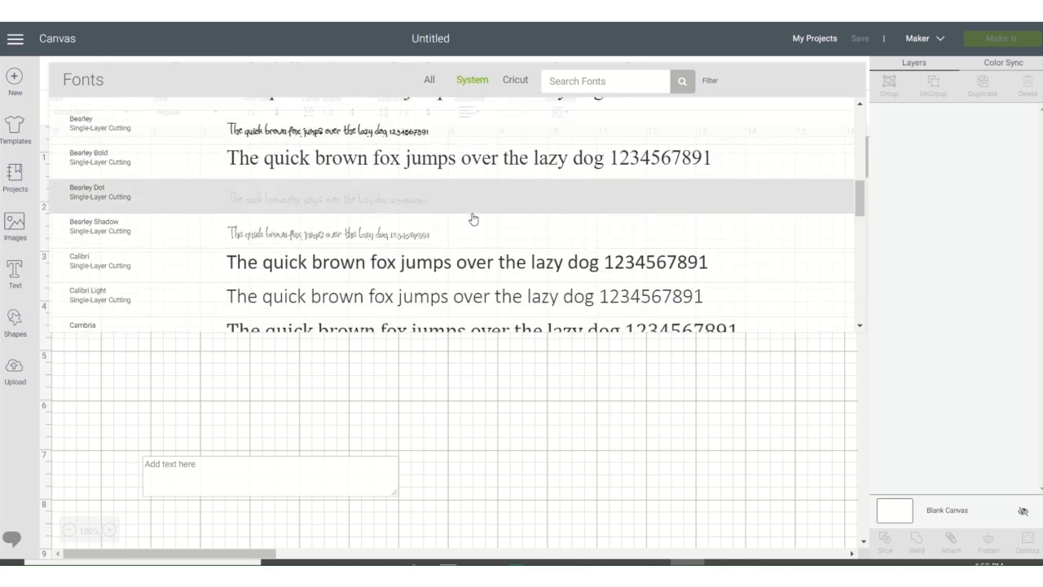
pyautogui.scroll(-5, 466, 212)
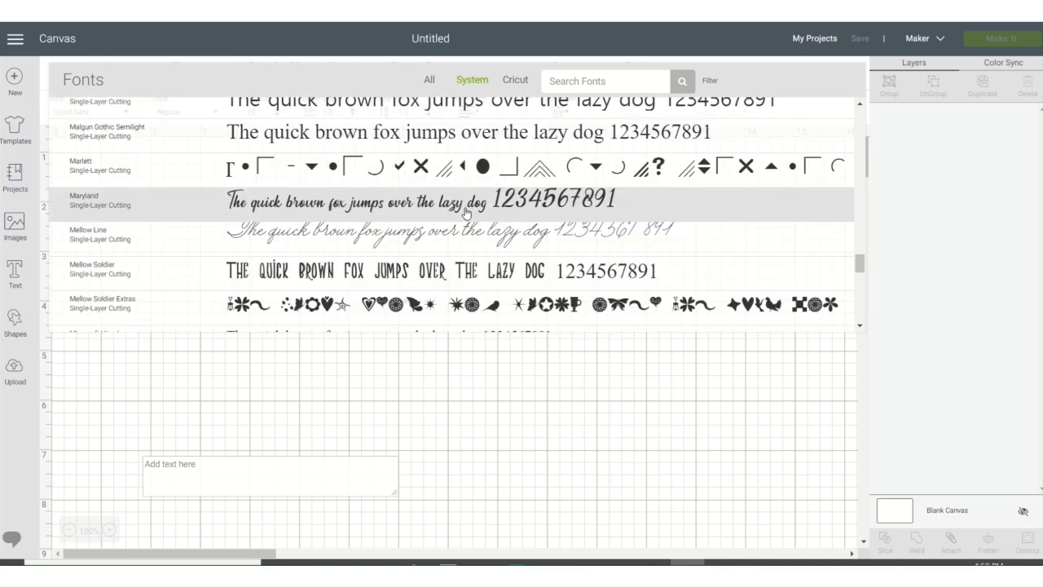
pyautogui.scroll(-4, 483, 202)
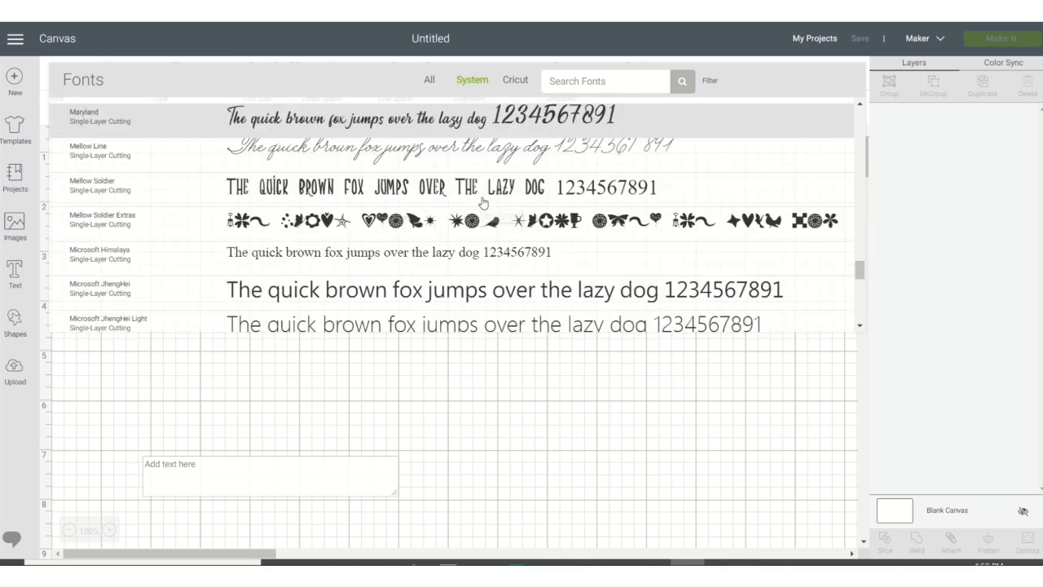
pyautogui.scroll(-6, 482, 202)
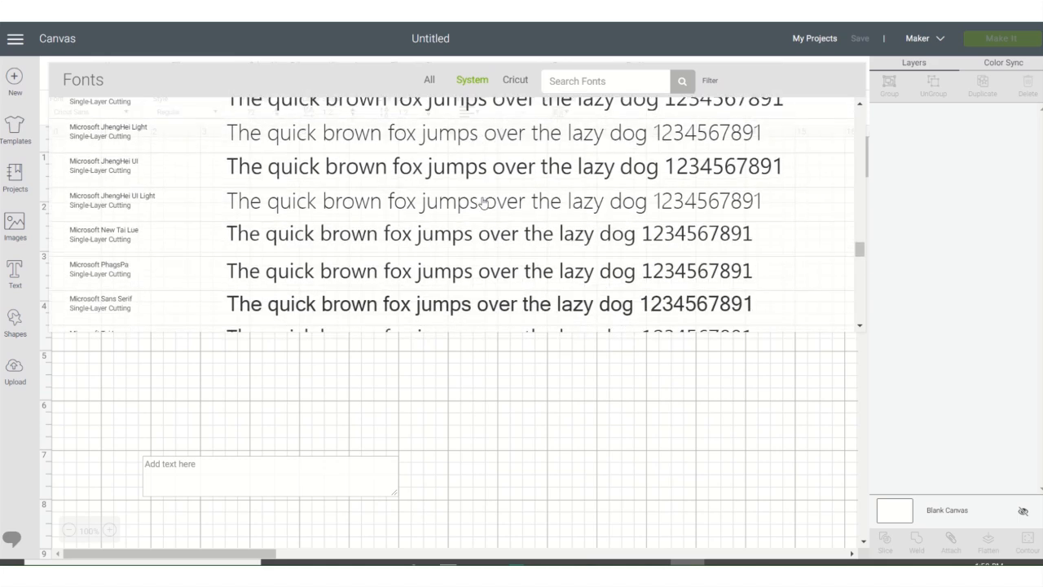
pyautogui.scroll(-4, 482, 202)
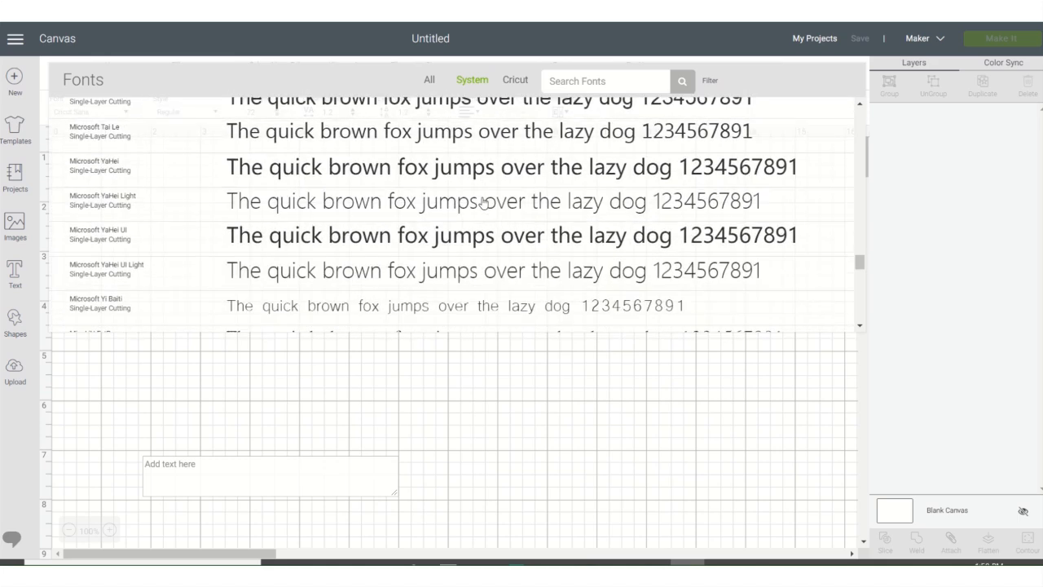
pyautogui.scroll(-4, 482, 203)
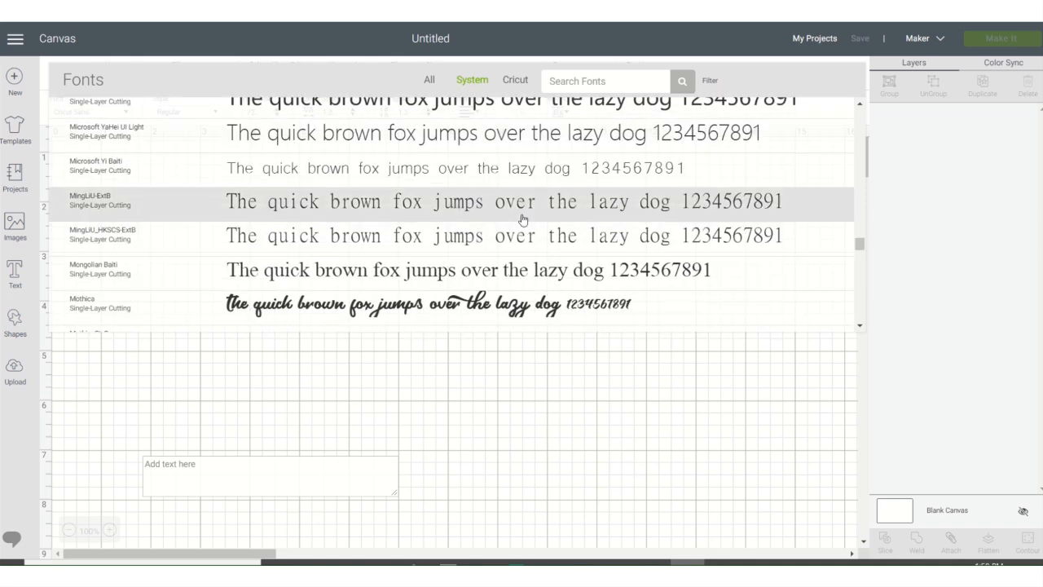
pyautogui.scroll(-4, 399, 215)
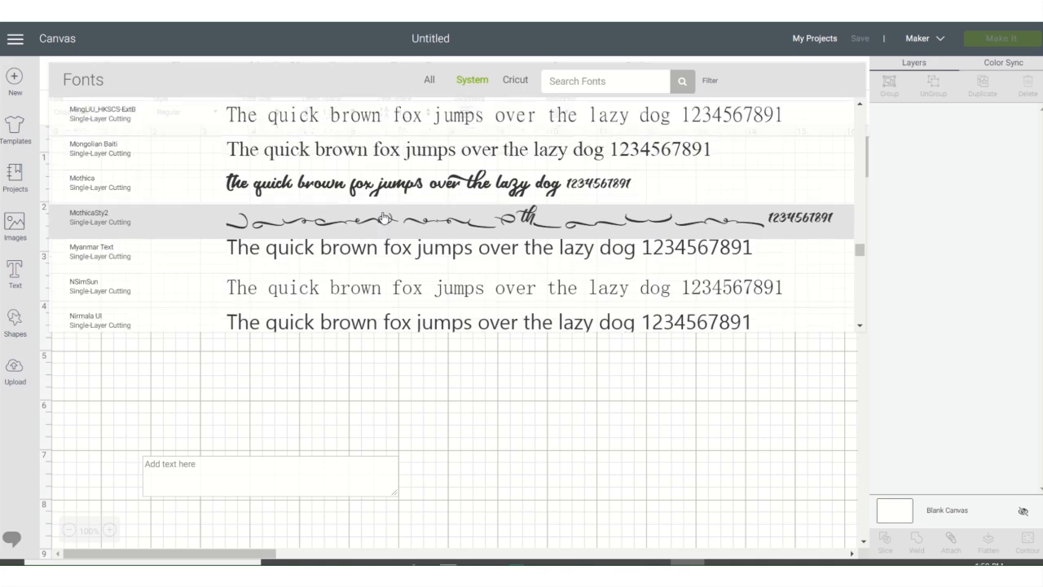
pyautogui.scroll(5, 383, 215)
pyautogui.scroll(15, 383, 216)
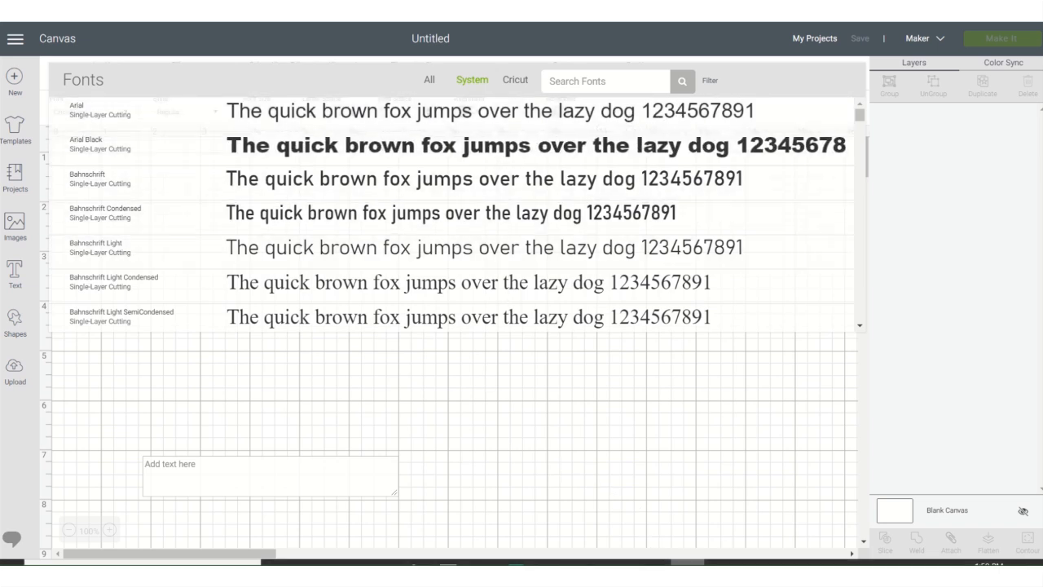
# - Quit Cricut Design Space with its untitled canvas and confirm the exit
pyautogui.rightClick(687, 562)
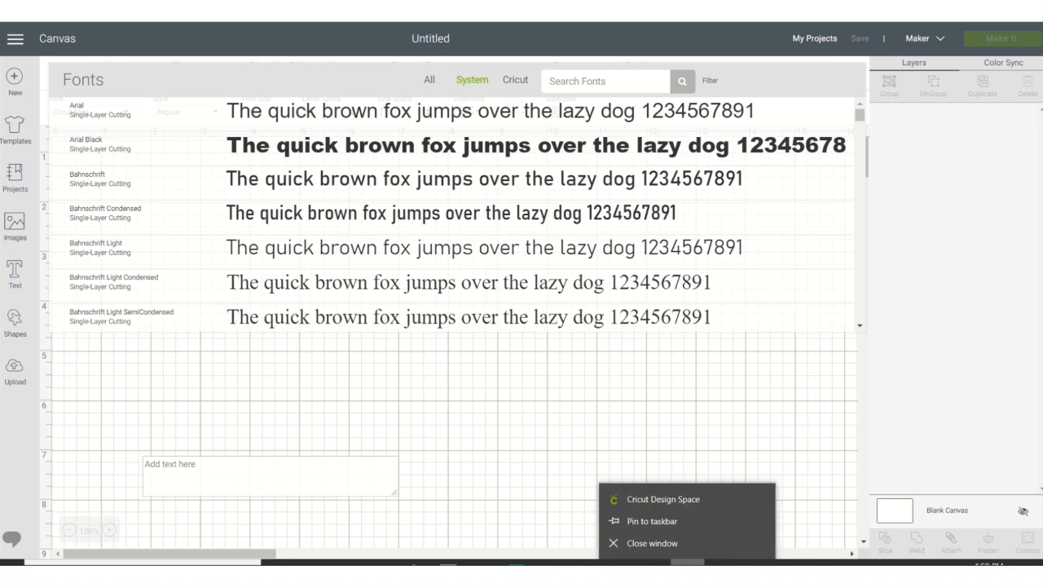
pyautogui.click(675, 543)
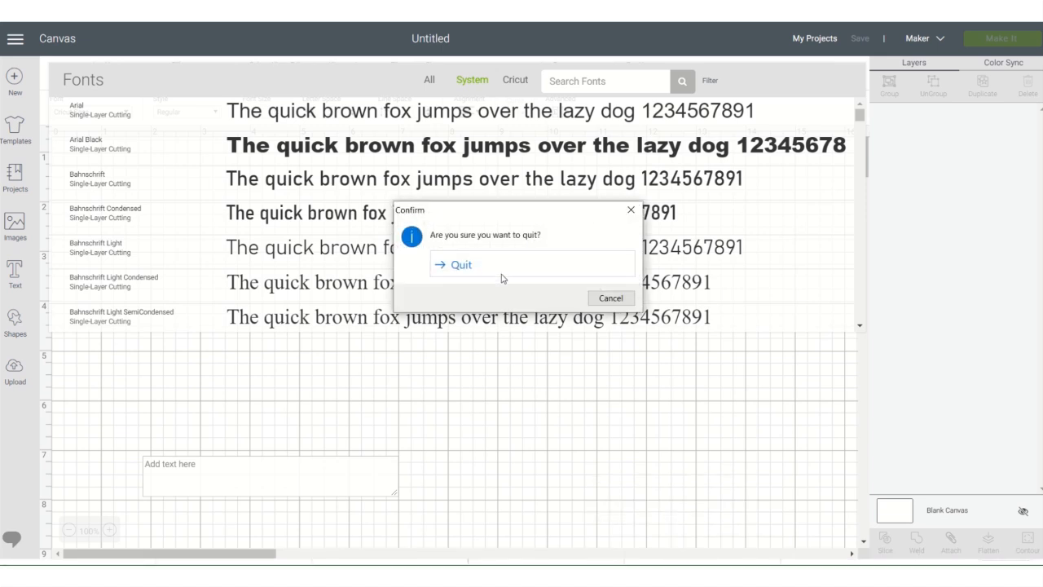
pyautogui.click(549, 268)
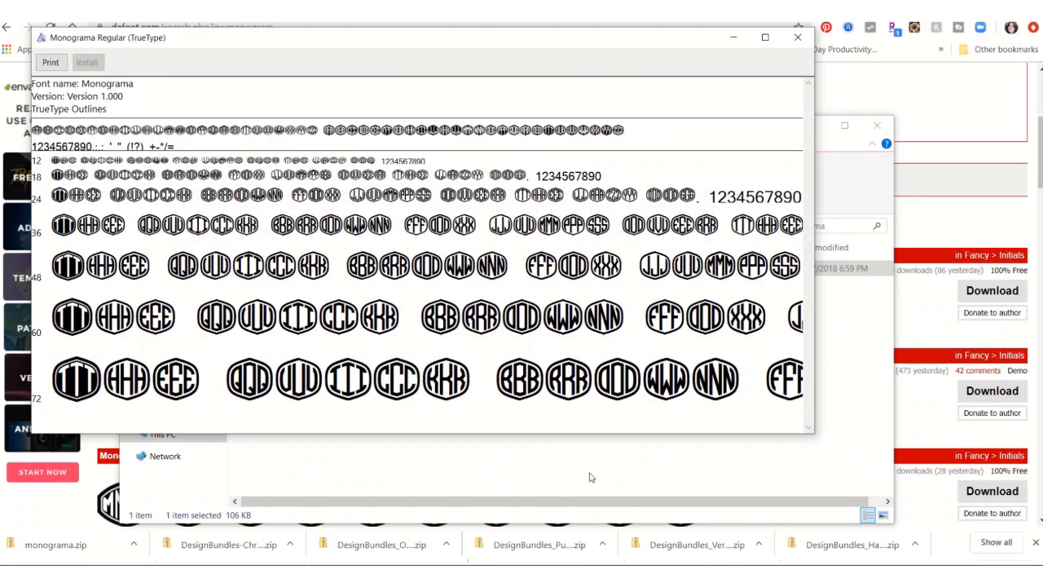
# - Pin Cricut Design Space to the taskbar and relaunch it
pyautogui.click(12, 572)
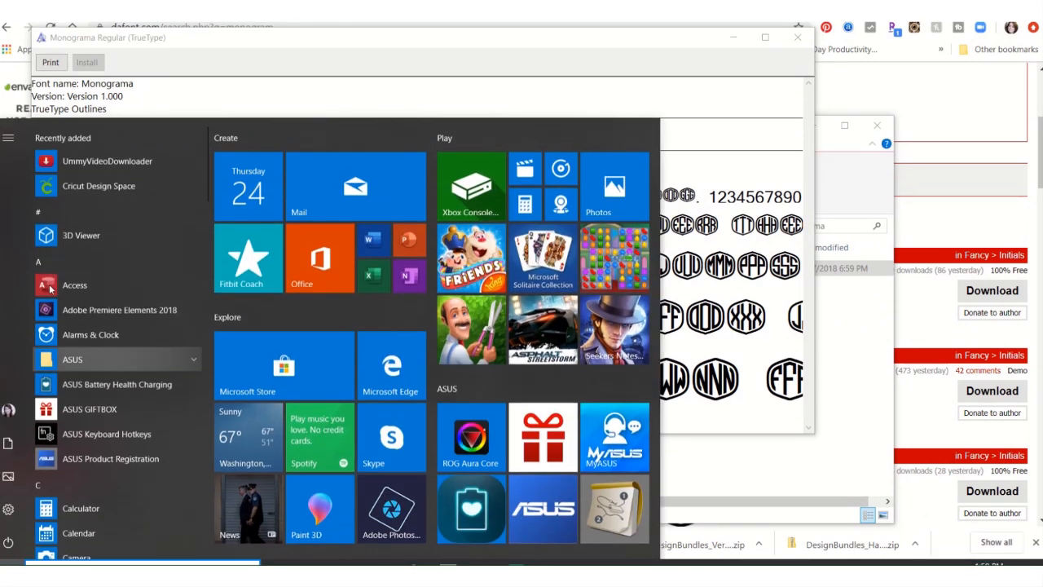
pyautogui.rightClick(101, 192)
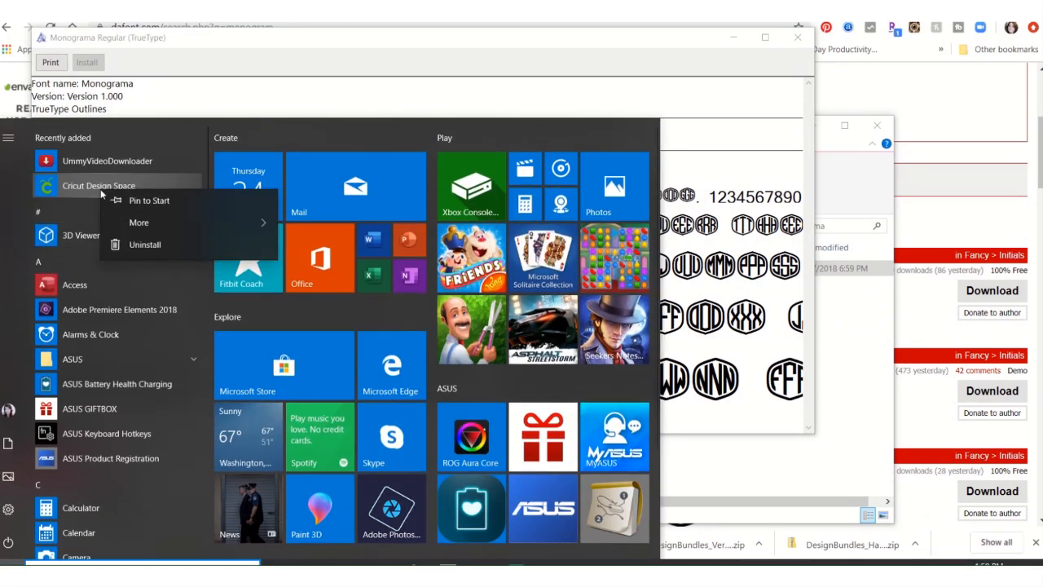
pyautogui.moveTo(209, 230)
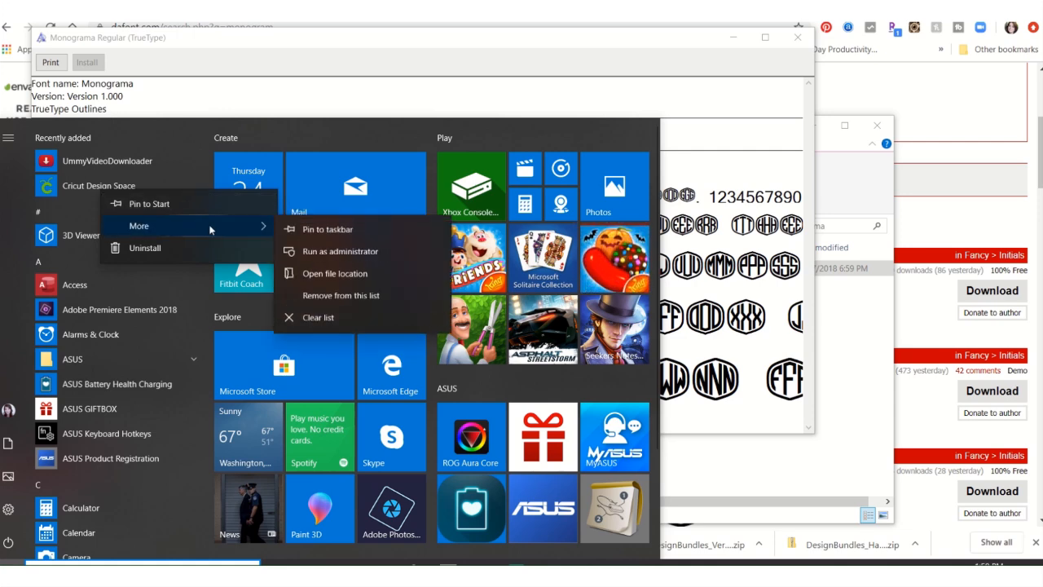
pyautogui.click(326, 229)
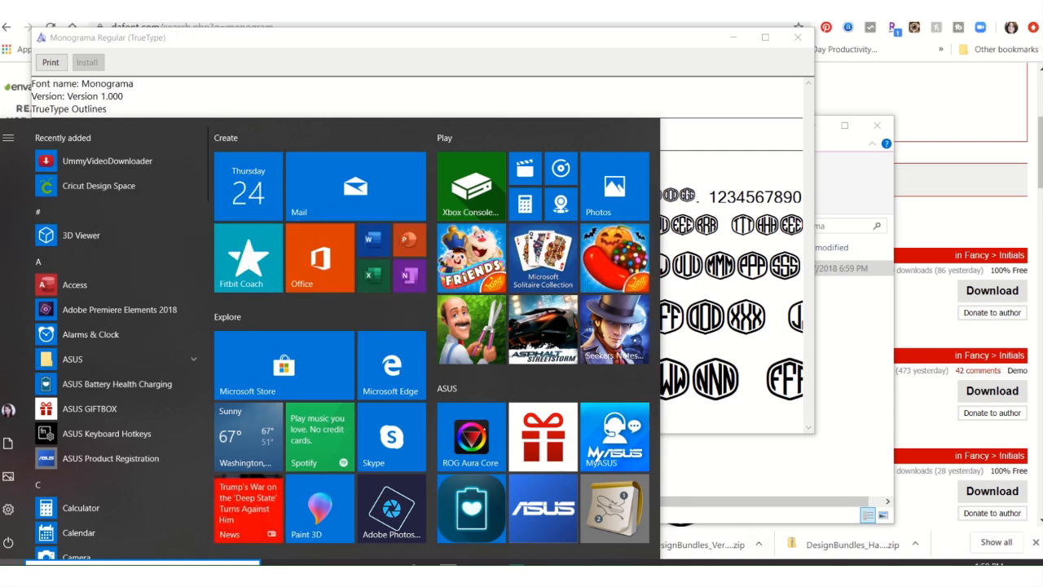
pyautogui.press('Escape')
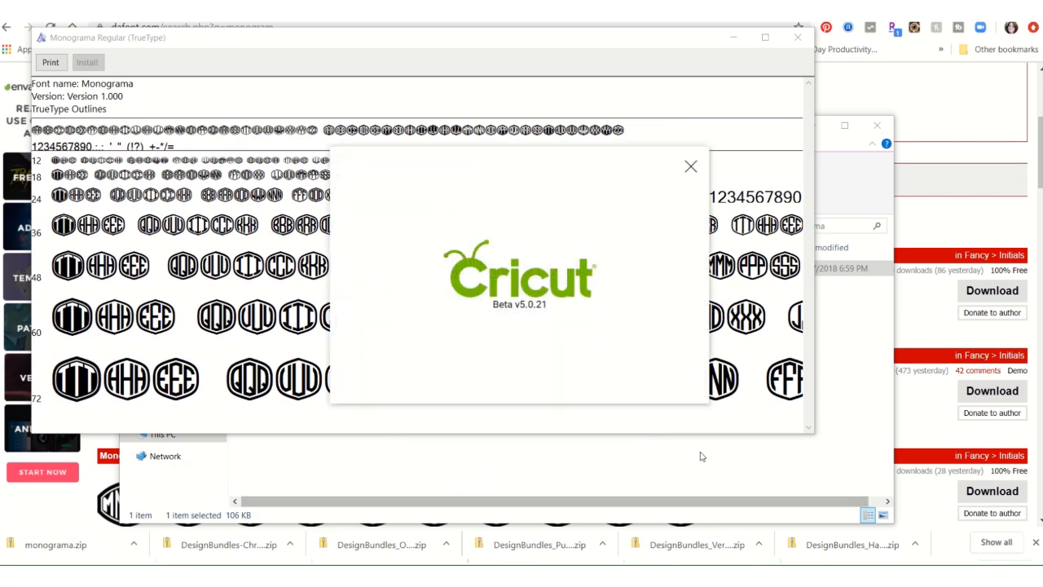
# - Close the Monograma font preview and the monograma folder window
pyautogui.click(797, 37)
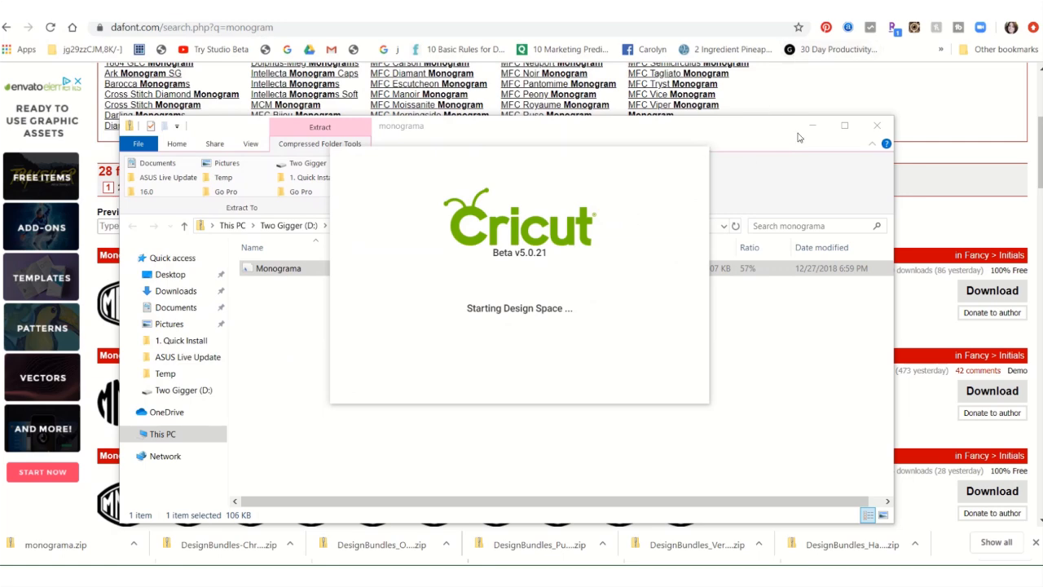
pyautogui.click(877, 126)
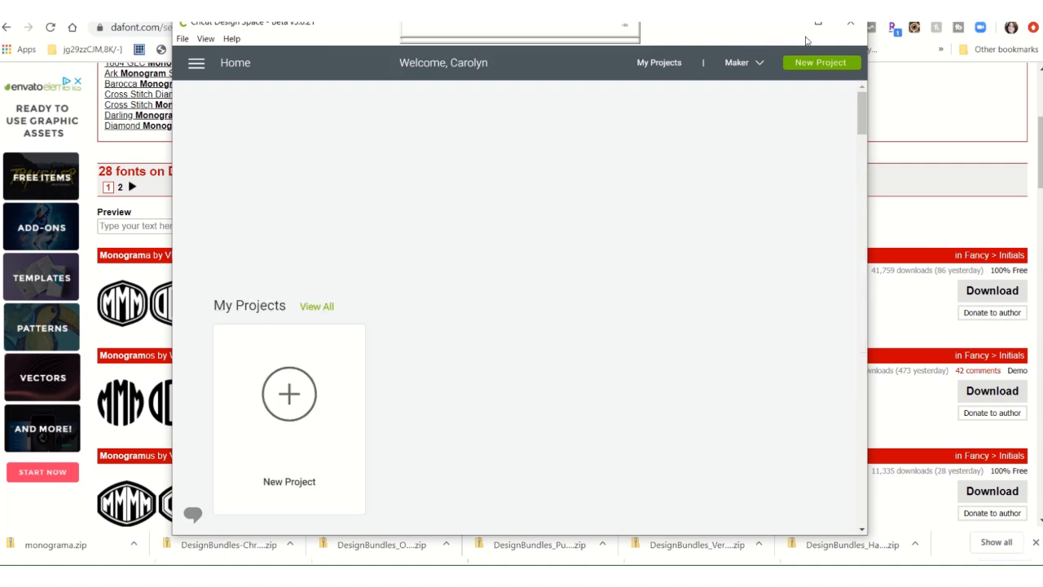
# - Open a new canvas in the maximized Design Space window and insert a text box
pyautogui.click(818, 23)
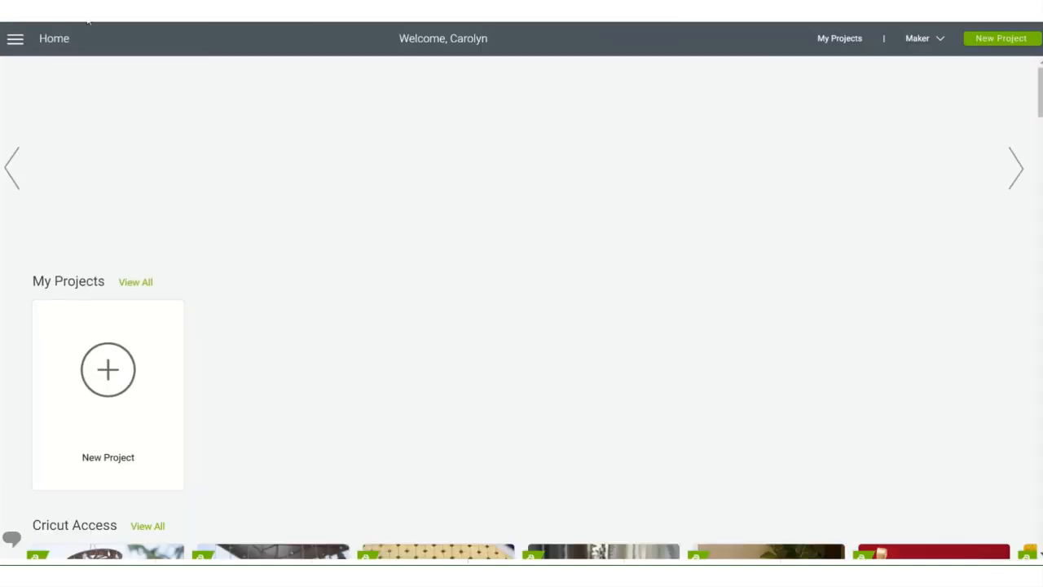
pyautogui.click(17, 40)
pyautogui.click(24, 127)
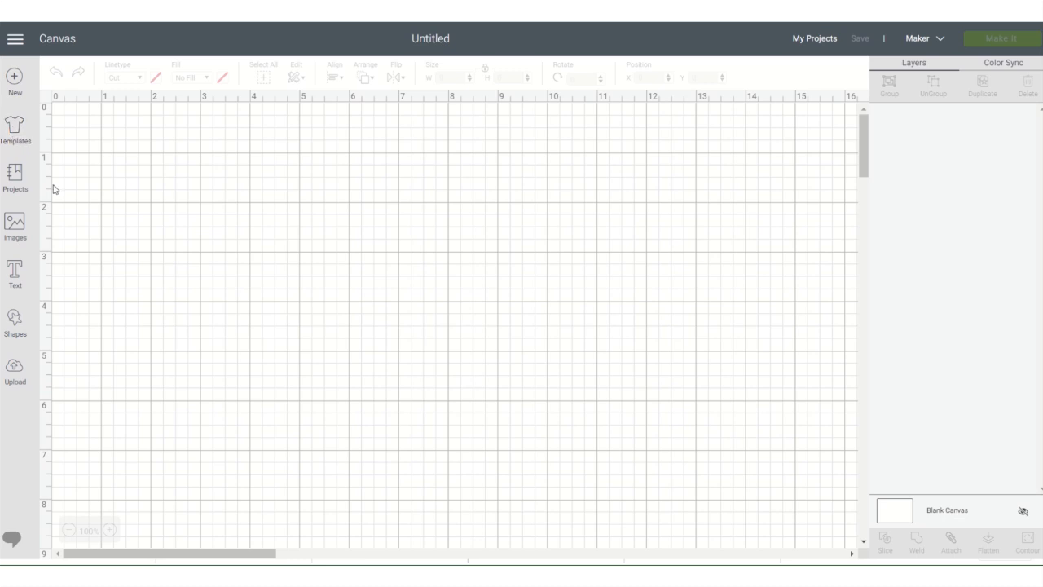
pyautogui.click(14, 274)
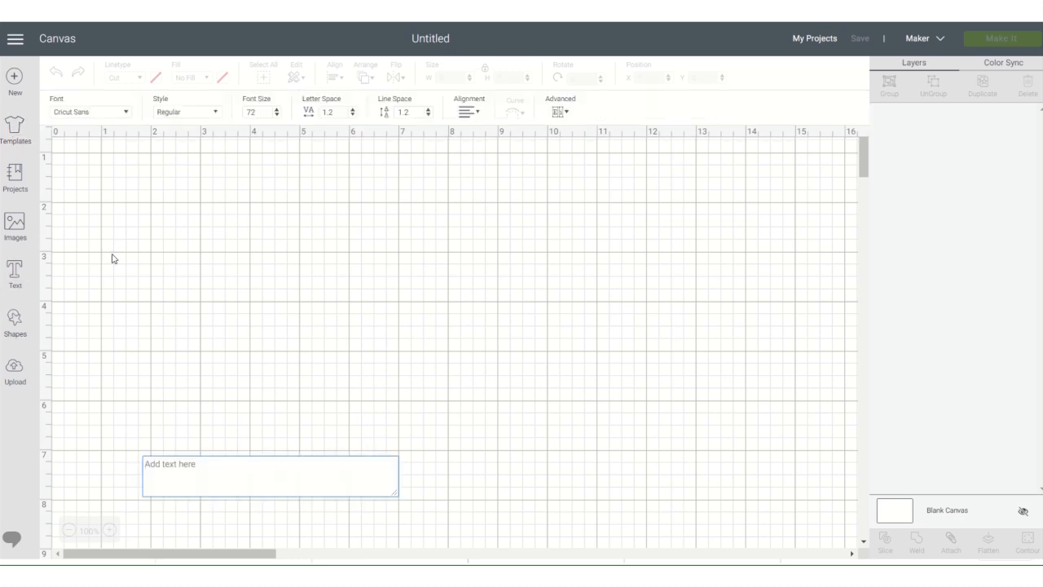
# - Set the empty text box's font to the system font Monograma
pyautogui.click(123, 113)
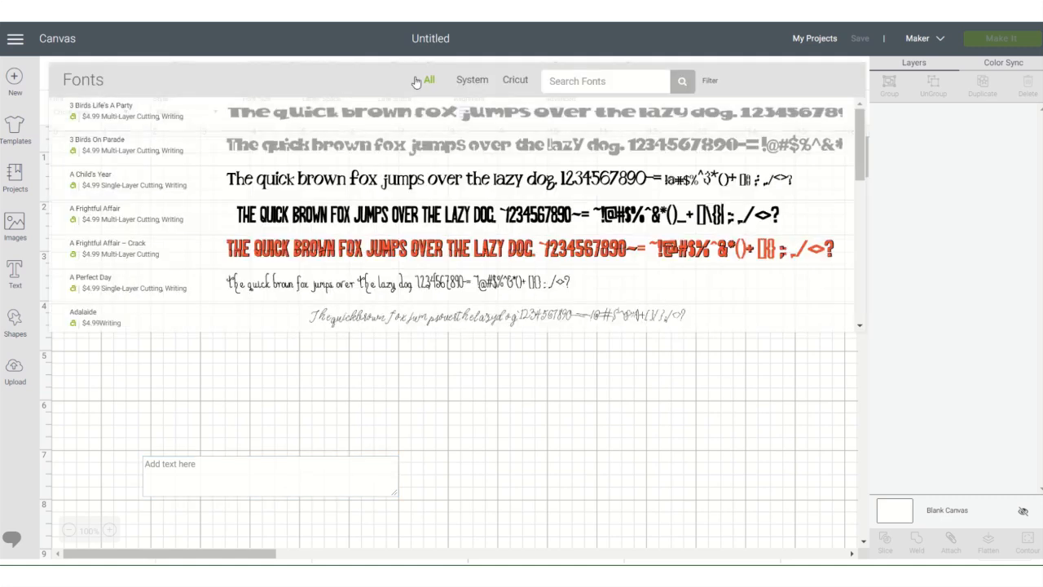
pyautogui.click(470, 80)
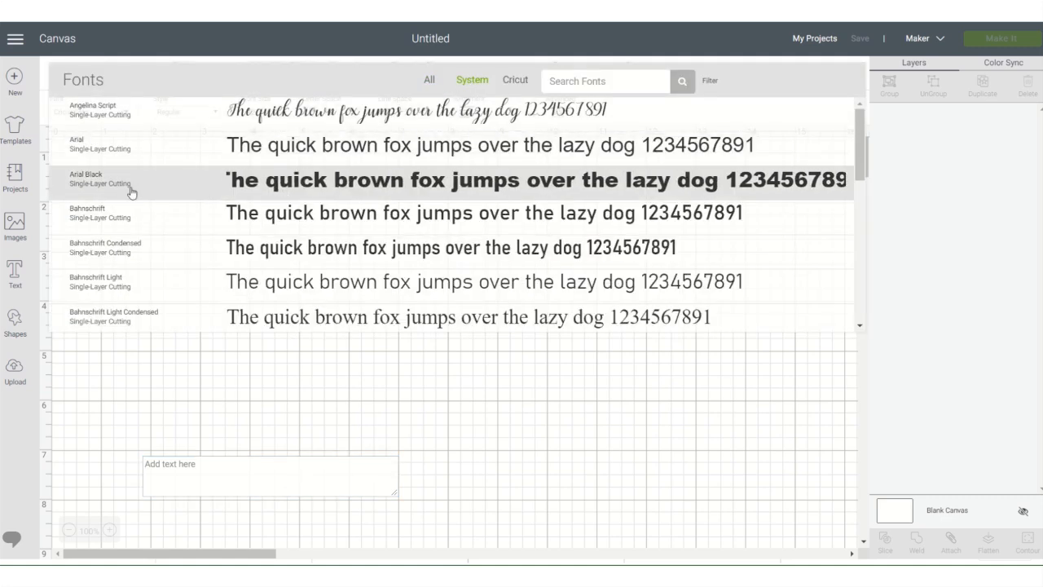
pyautogui.scroll(-10, 84, 233)
pyautogui.scroll(-8, 94, 191)
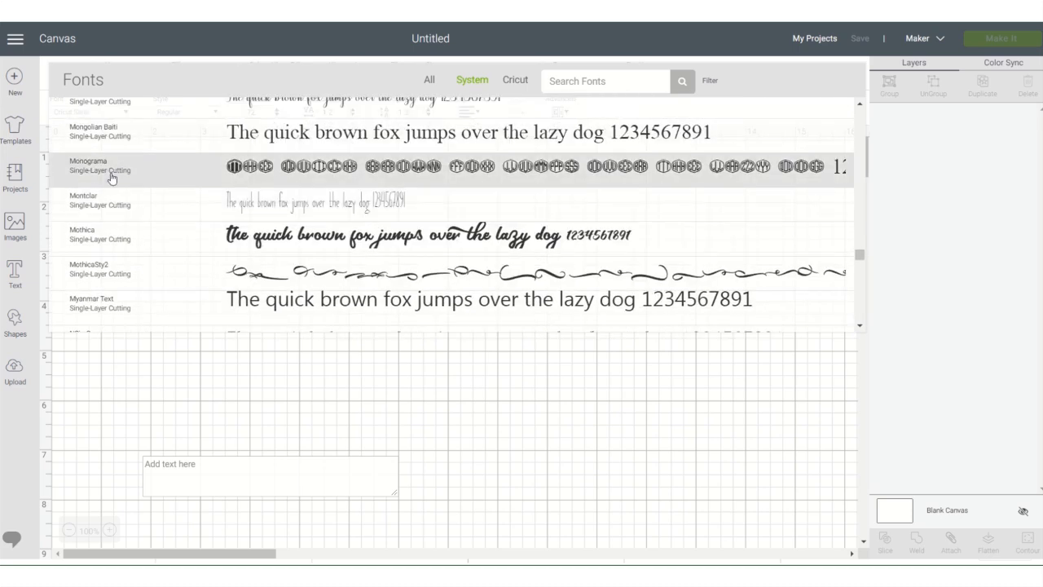
pyautogui.click(98, 174)
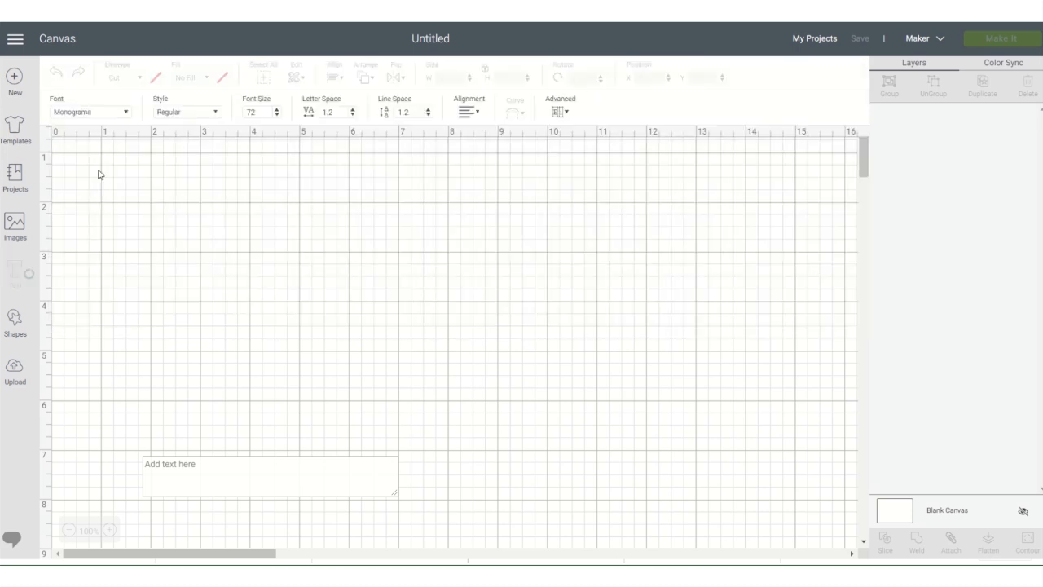
# - Enter the initials MRB in the text box and enlarge the monogram to about 5.2 in wide by 1.48 in high
pyautogui.click(235, 466)
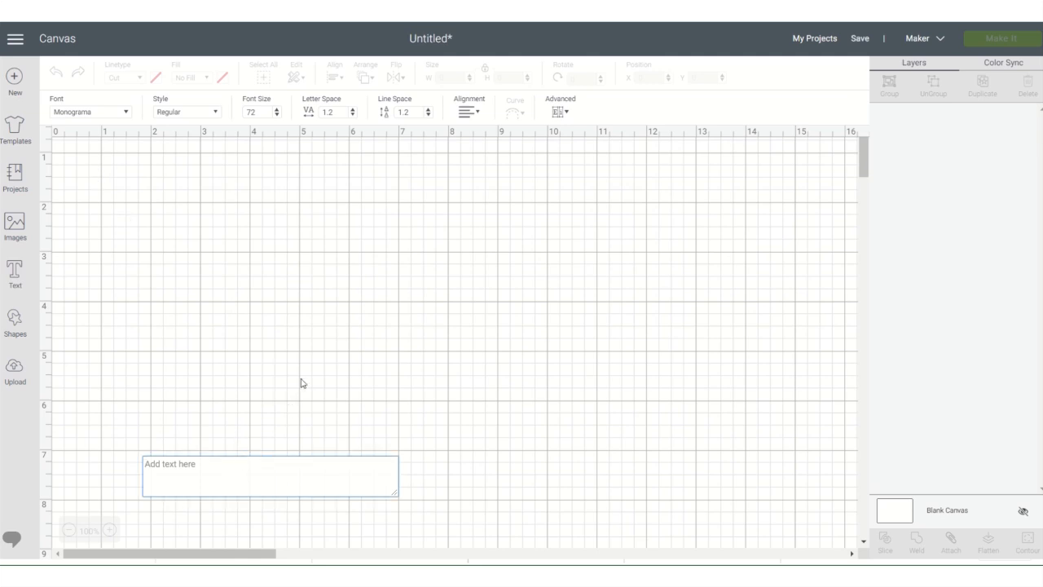
pyautogui.write('MRB')
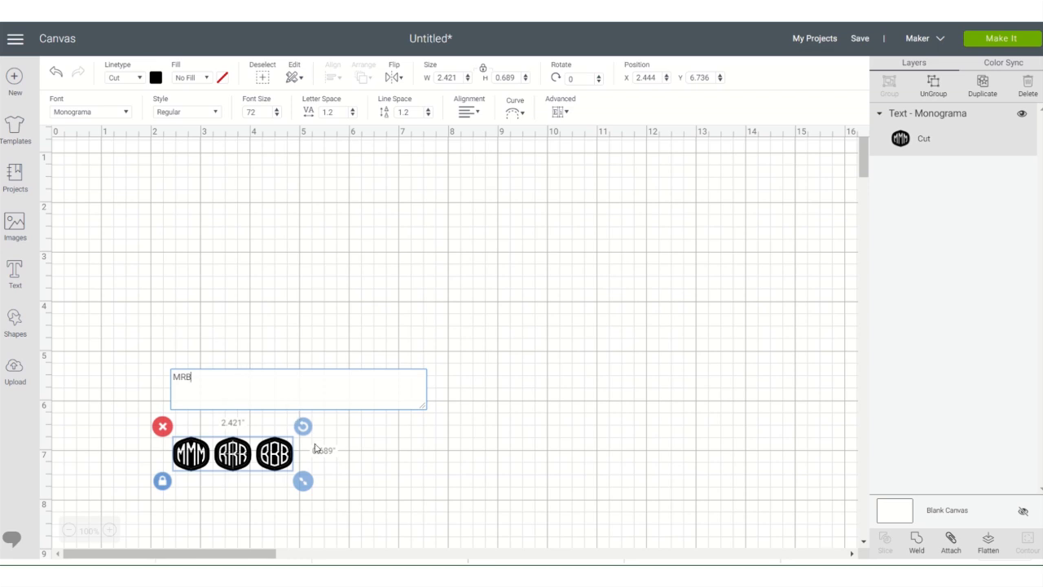
pyautogui.moveTo(302, 481); pyautogui.dragTo(440, 519)
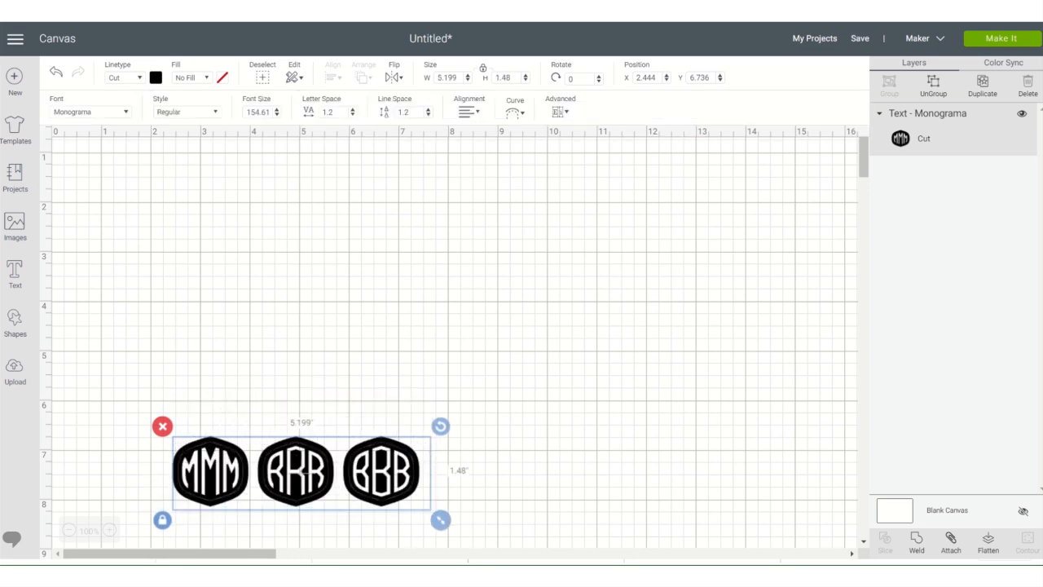
# - Move the monogram to the canvas's upper left, ungroup it, and spread the MMM, RRR and BBB medallions apart
pyautogui.moveTo(372, 473); pyautogui.dragTo(311, 227)
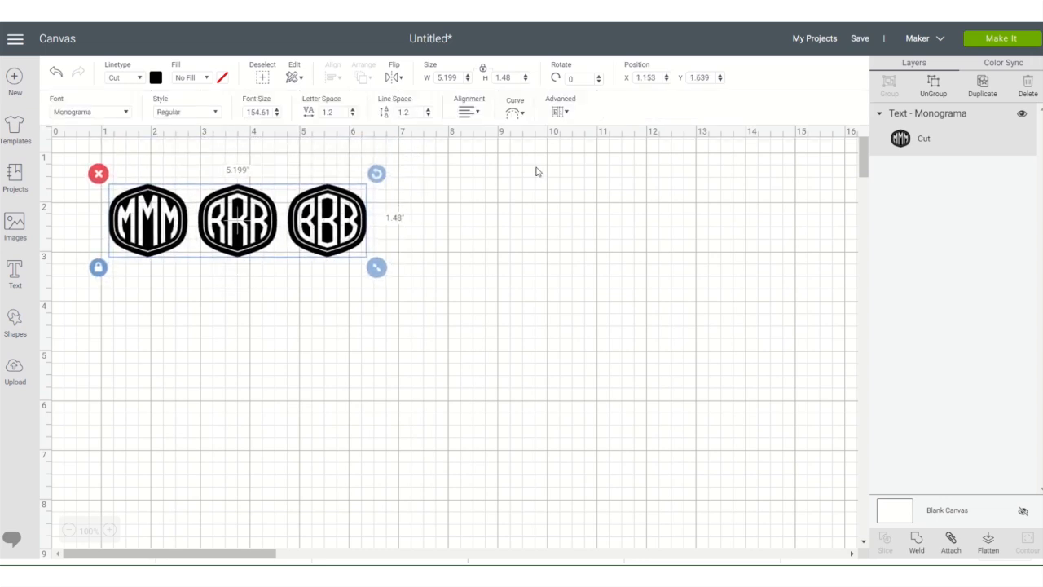
pyautogui.click(932, 83)
pyautogui.click(666, 207)
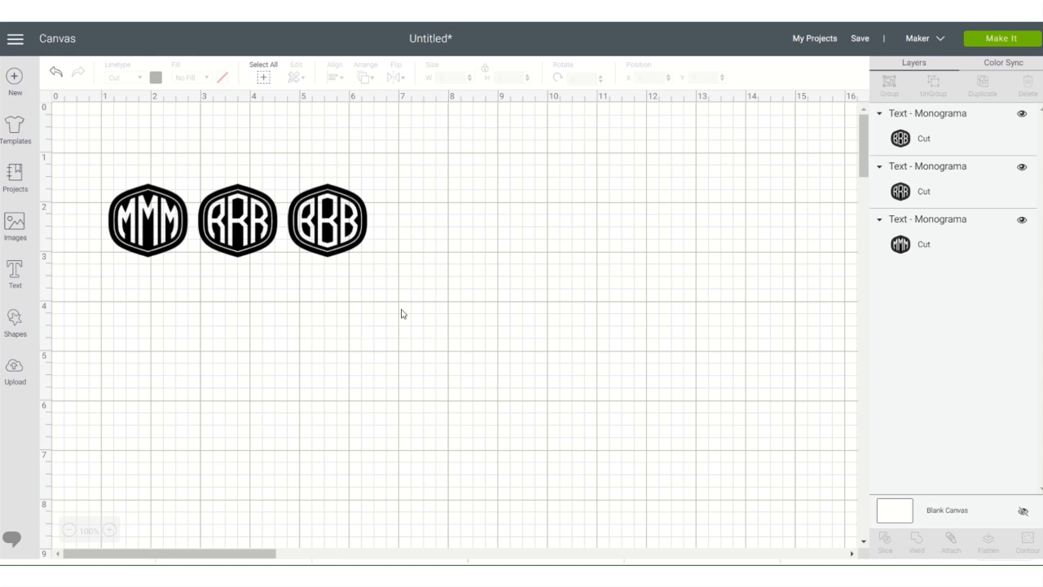
pyautogui.moveTo(341, 225); pyautogui.dragTo(745, 255)
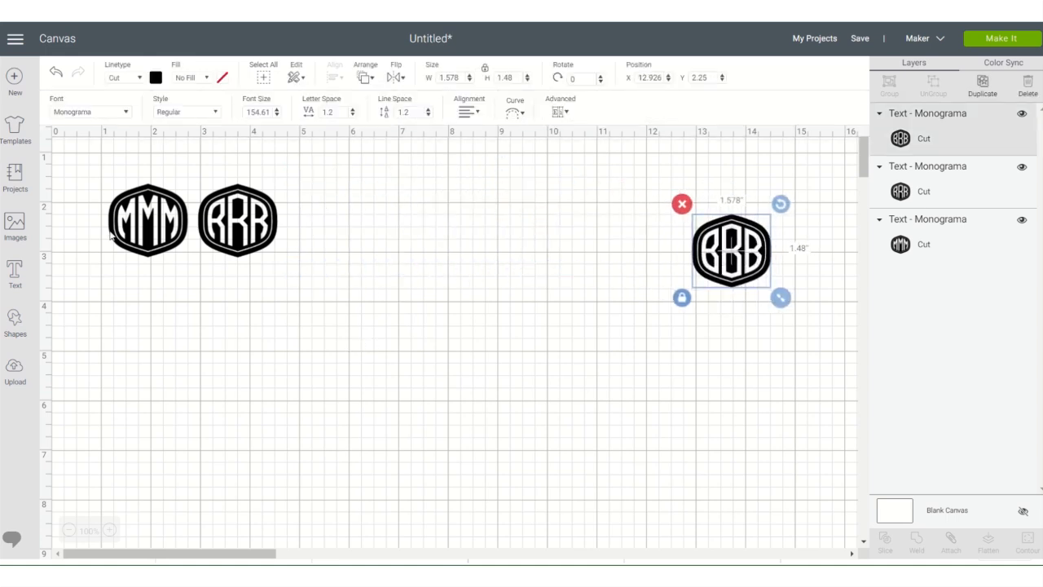
pyautogui.moveTo(252, 232); pyautogui.dragTo(461, 249)
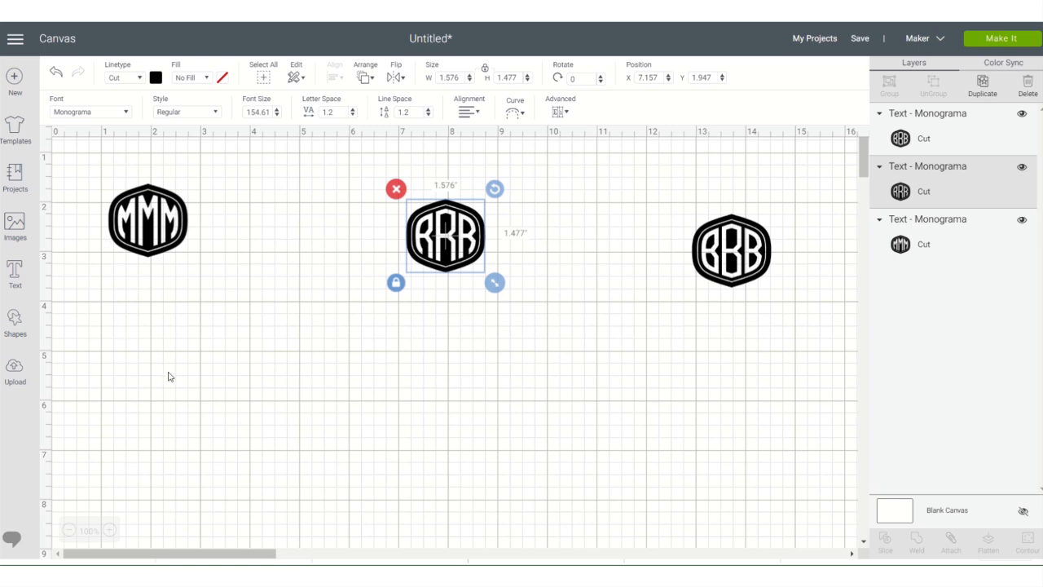
# - Insert three squares and move two of them aside, below the BBB medallion
pyautogui.click(24, 326)
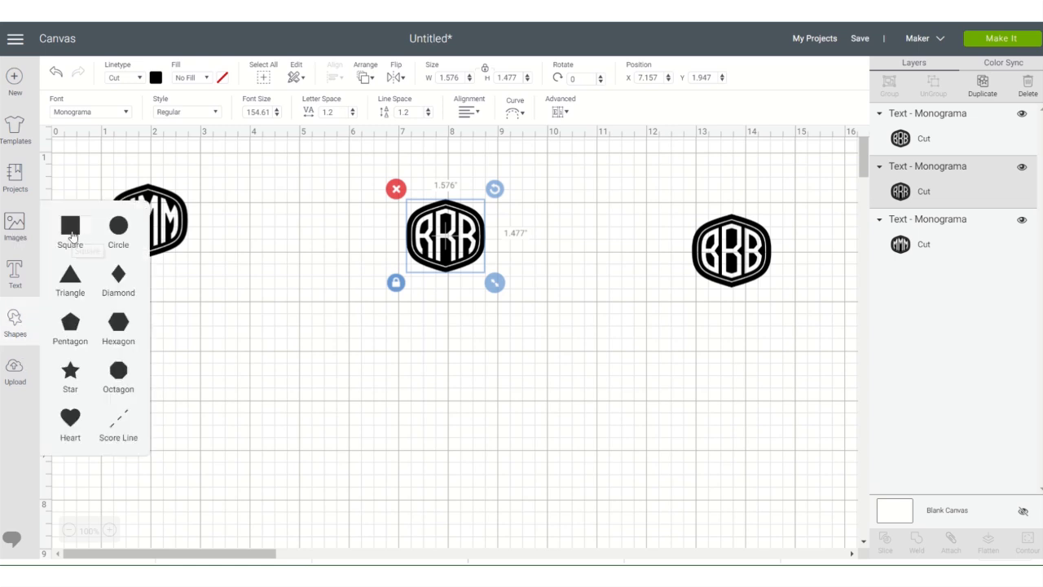
pyautogui.click(71, 234)
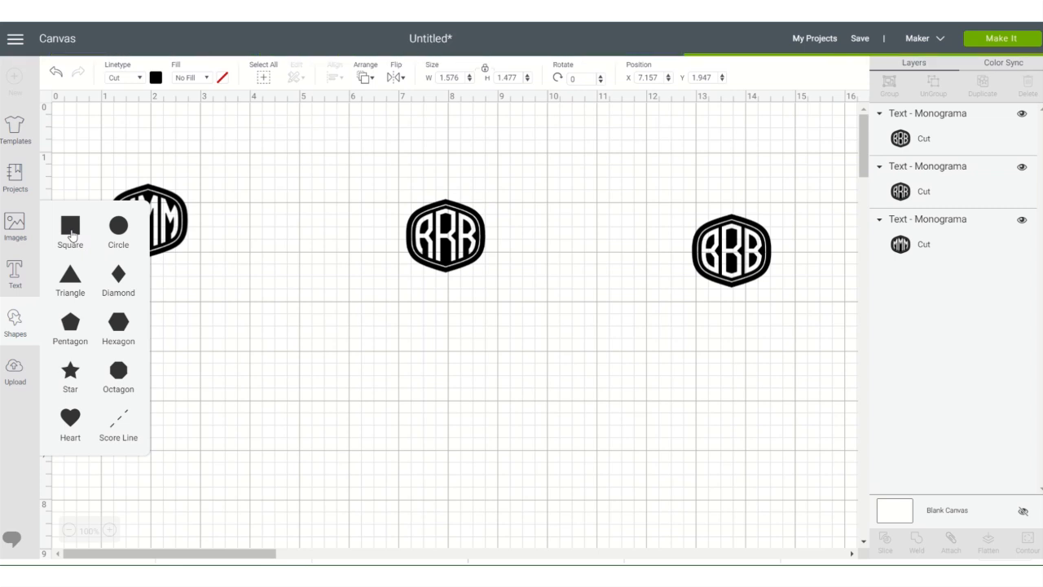
pyautogui.click(71, 234)
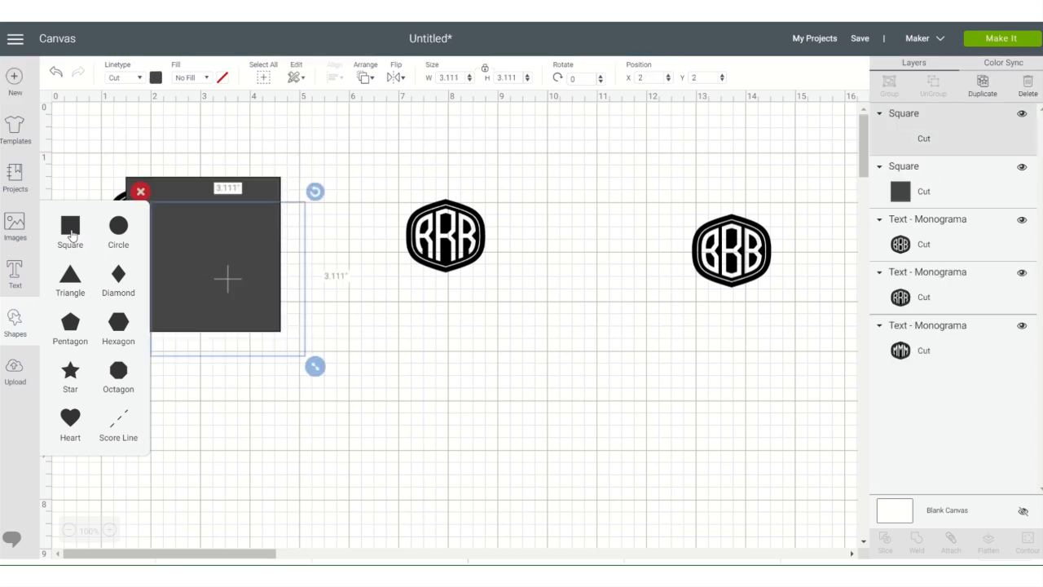
pyautogui.moveTo(242, 319); pyautogui.dragTo(715, 363)
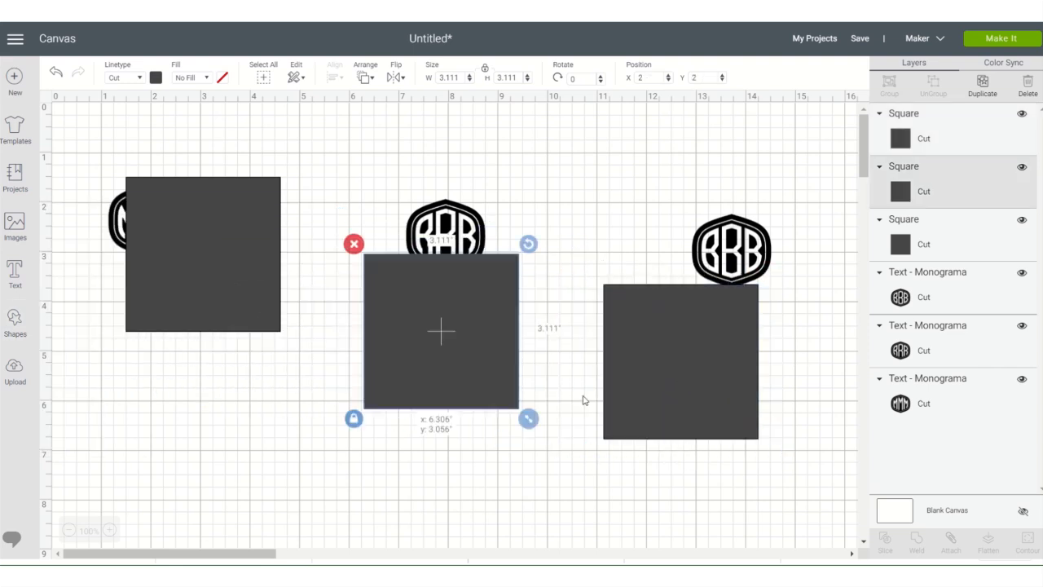
# - Resize the remaining square to about 1.58 in and place it over the middle and right M of the MMM medallion
pyautogui.moveTo(187, 263); pyautogui.dragTo(260, 301)
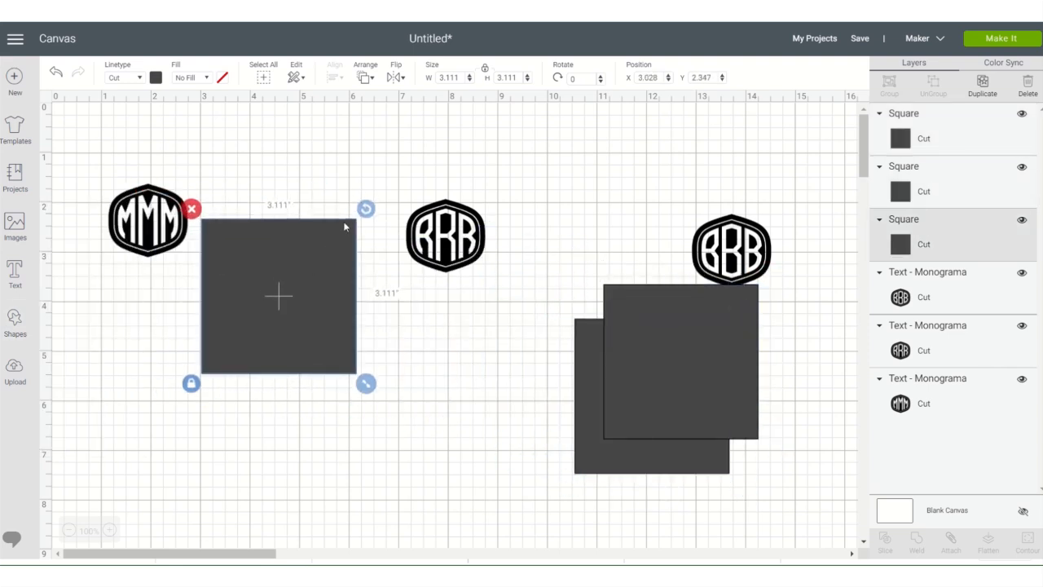
pyautogui.moveTo(364, 385); pyautogui.dragTo(269, 302)
pyautogui.moveTo(245, 265); pyautogui.dragTo(180, 230)
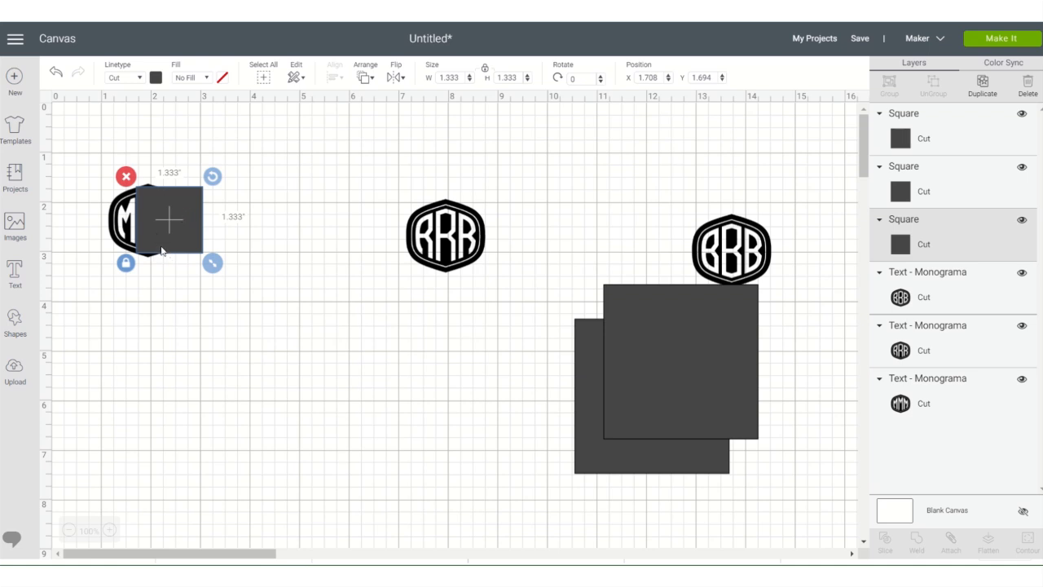
pyautogui.moveTo(212, 263); pyautogui.dragTo(225, 275)
pyautogui.moveTo(177, 228)
pyautogui.mouseDown()
pyautogui.moveTo(174, 219)
pyautogui.moveTo(179, 226)
pyautogui.mouseUp()
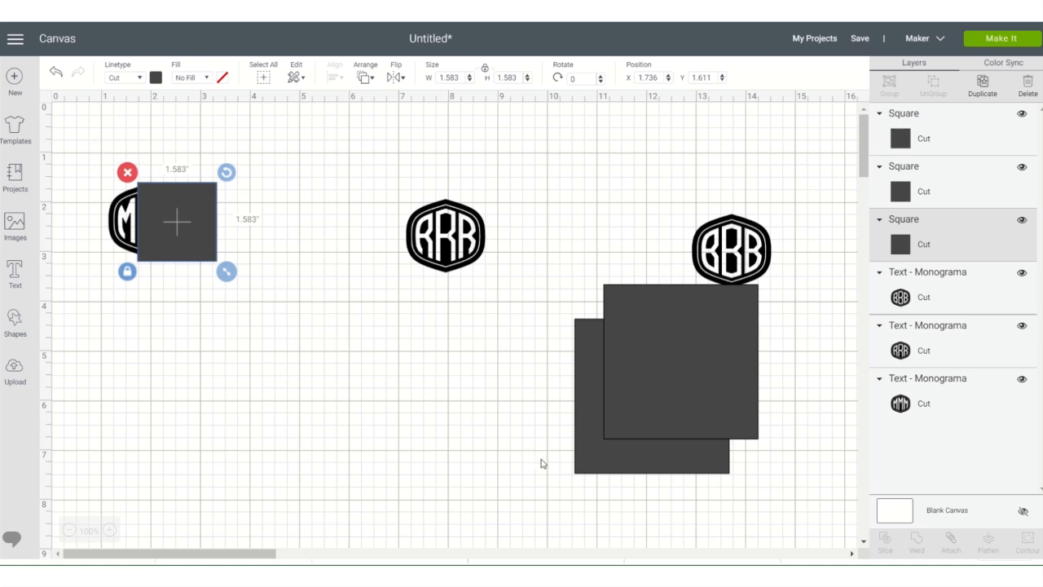
# - Slice the MMM medallion with the overlapping square and pull the cut pieces away from the left M
pyautogui.click(144, 321)
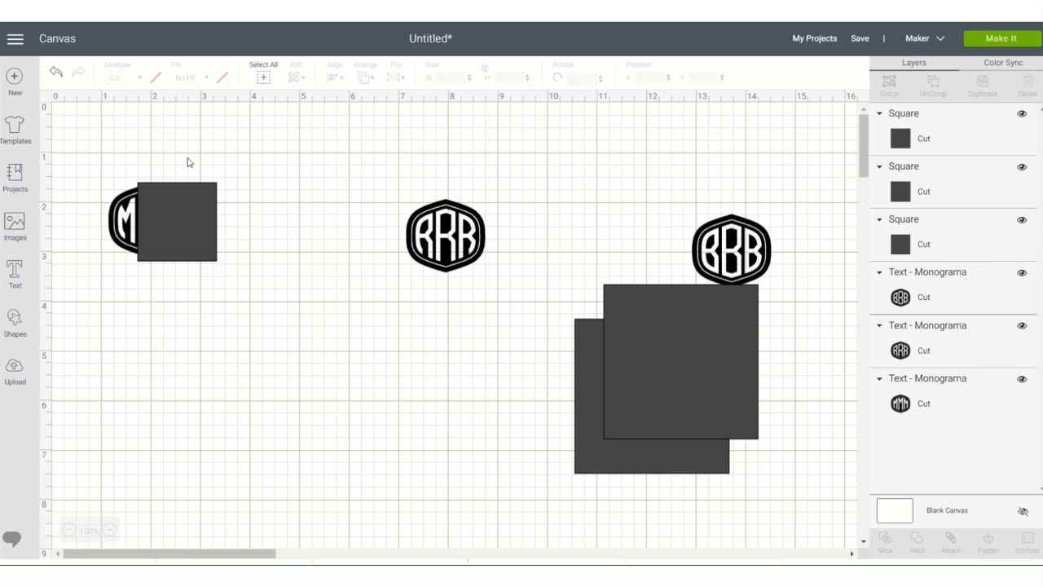
pyautogui.moveTo(102, 156); pyautogui.dragTo(233, 363)
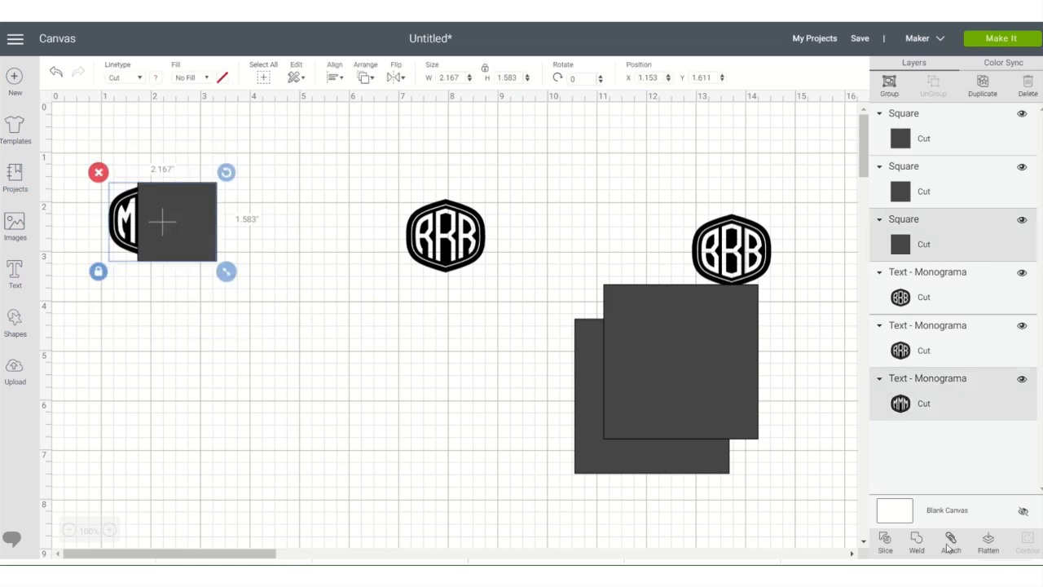
pyautogui.click(885, 544)
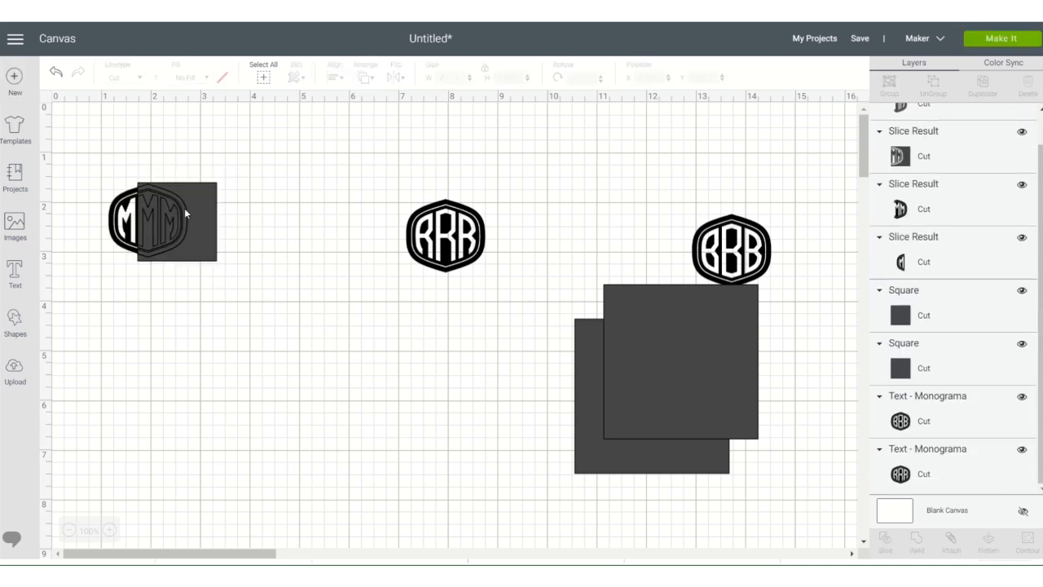
pyautogui.click(187, 214)
pyautogui.moveTo(182, 213); pyautogui.dragTo(345, 213)
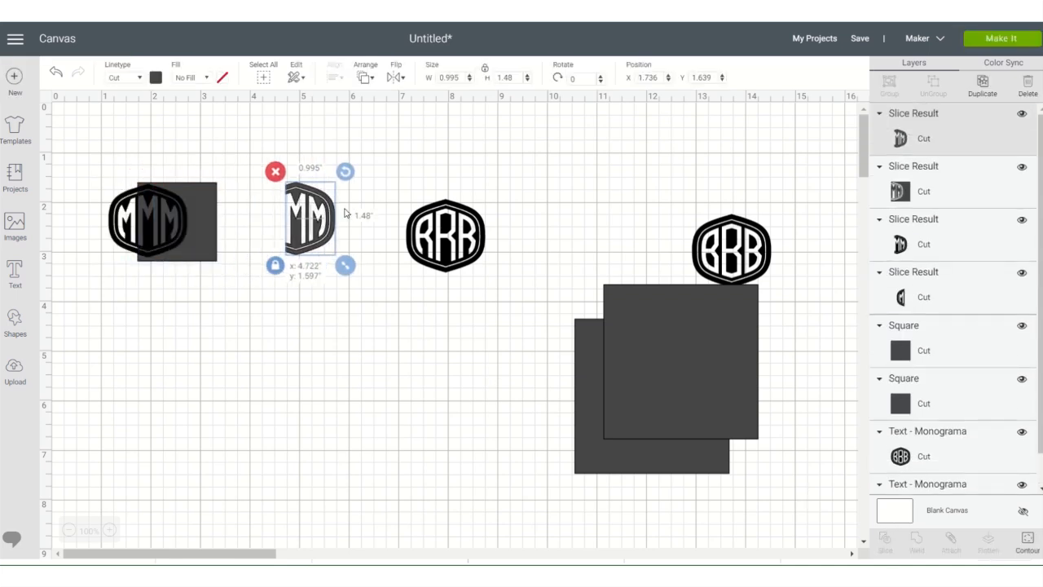
pyautogui.moveTo(209, 235); pyautogui.dragTo(351, 371)
pyautogui.click(169, 226)
pyautogui.moveTo(169, 227); pyautogui.dragTo(266, 394)
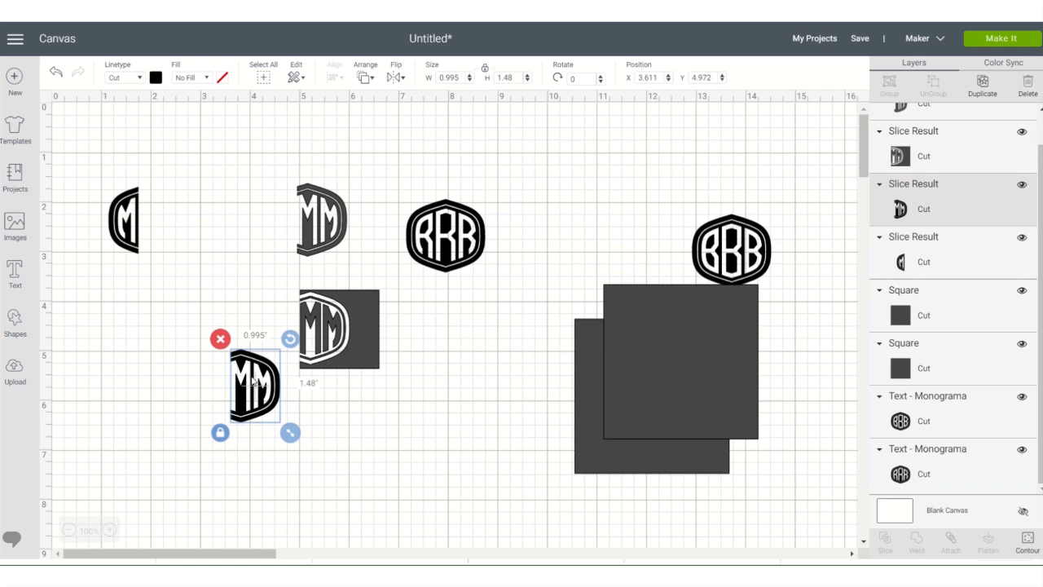
# - Delete the two MM pieces and the cut-out square, keeping only the left M
pyautogui.rightClick(263, 384)
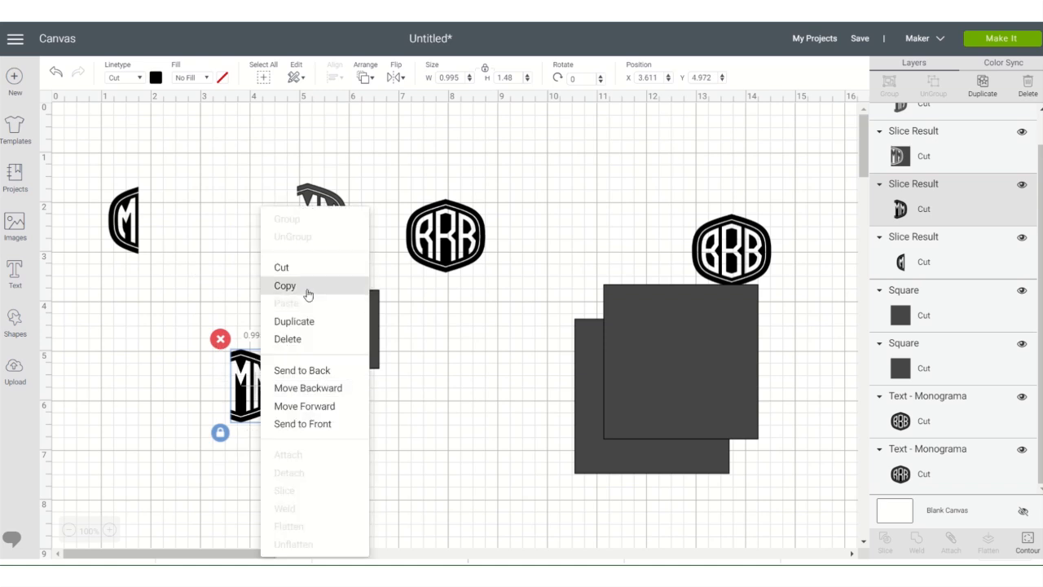
pyautogui.click(289, 339)
pyautogui.rightClick(325, 322)
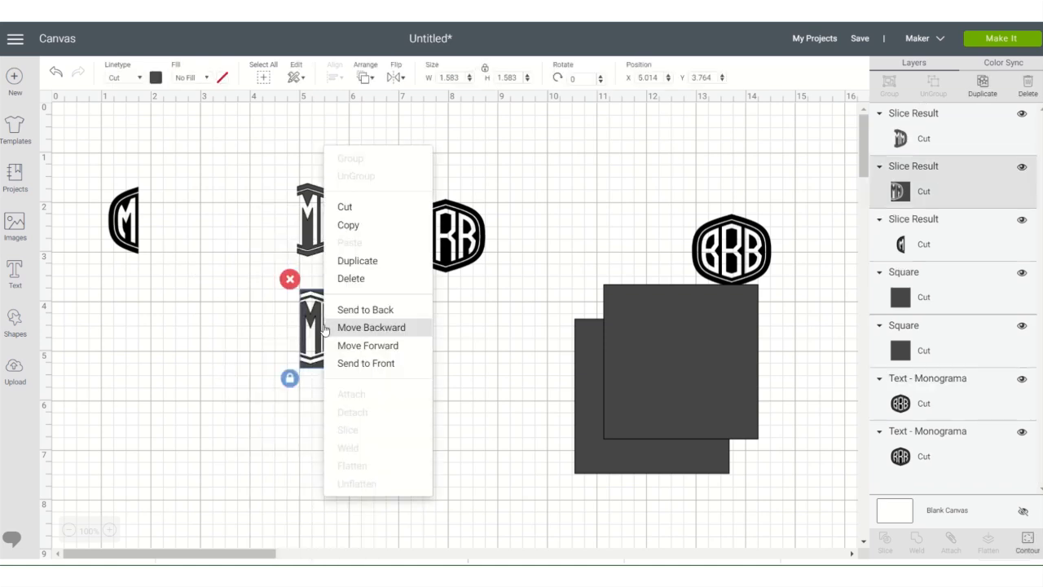
pyautogui.click(344, 278)
pyautogui.rightClick(320, 226)
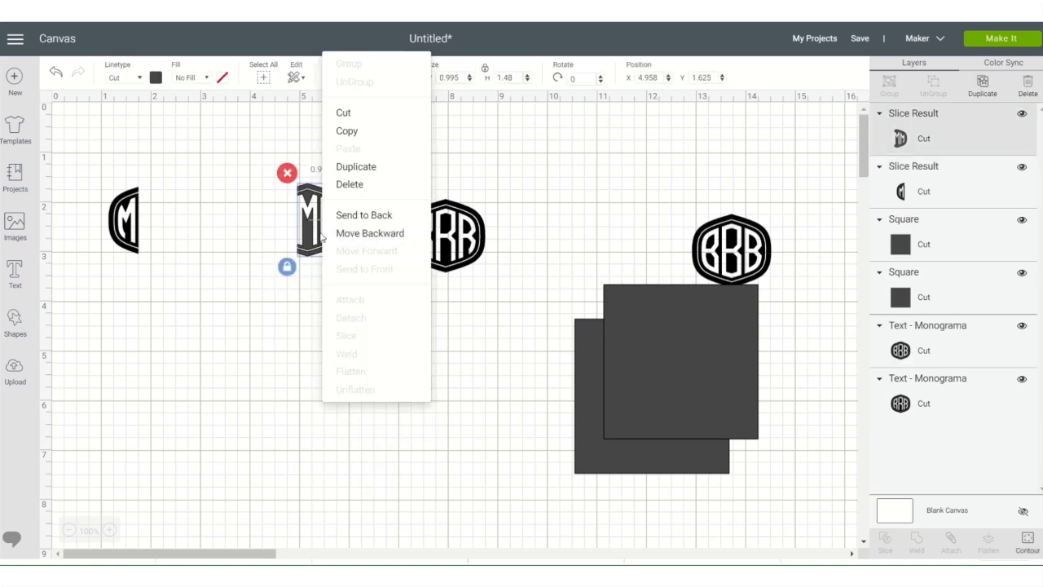
pyautogui.click(349, 185)
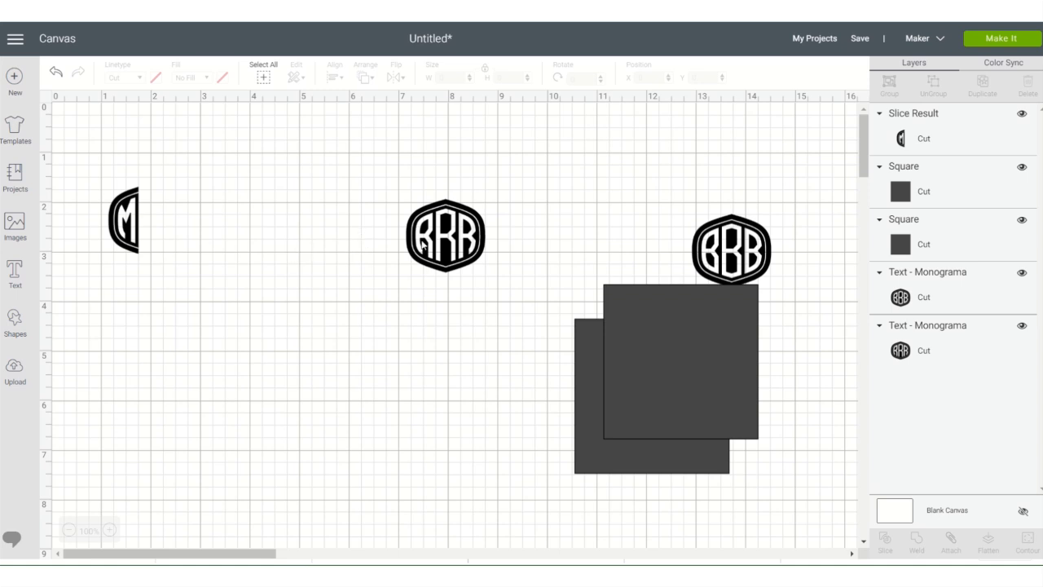
# - Place one square over the right R of the RRR medallion, move the other below the left M, and duplicate it
pyautogui.moveTo(671, 331); pyautogui.dragTo(524, 228)
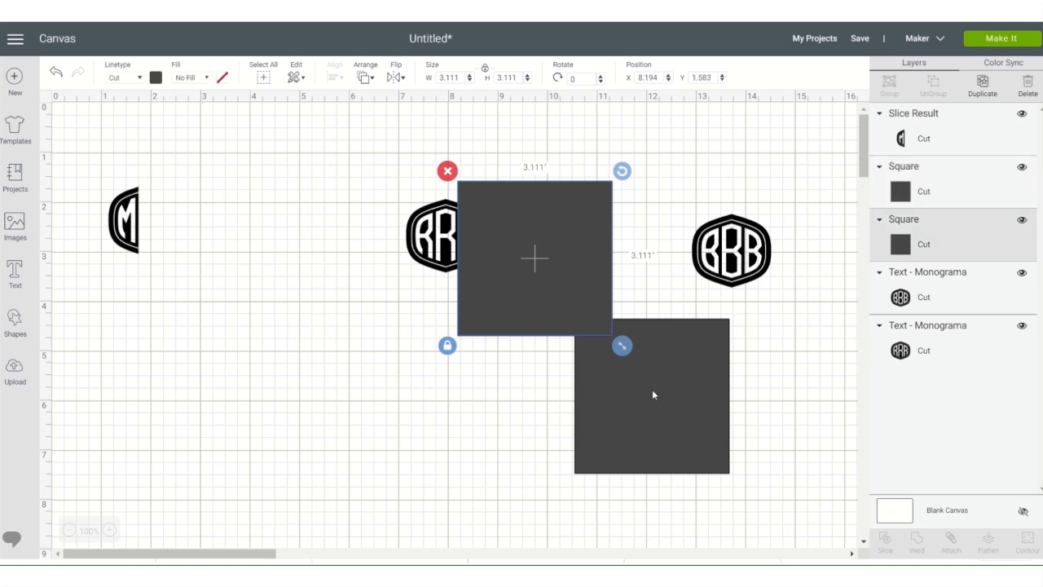
pyautogui.moveTo(652, 389); pyautogui.dragTo(410, 472)
pyautogui.moveTo(103, 387); pyautogui.dragTo(100, 383)
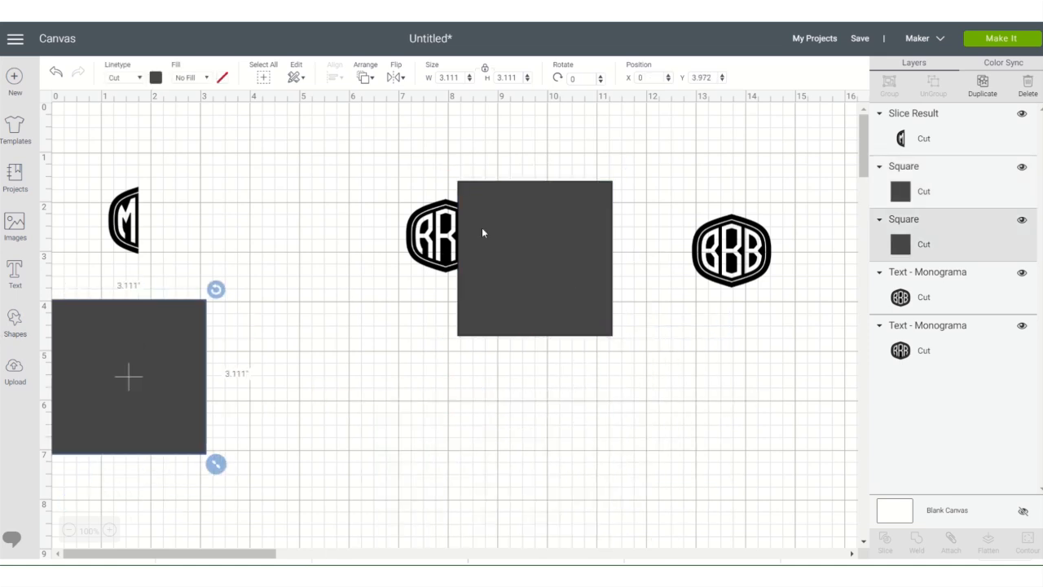
pyautogui.rightClick(122, 373)
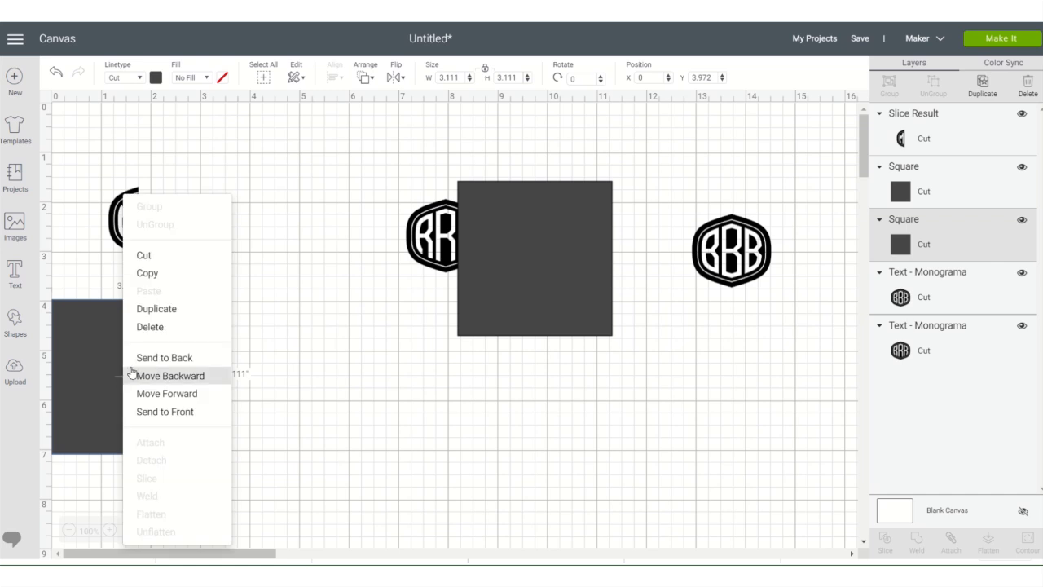
pyautogui.click(163, 311)
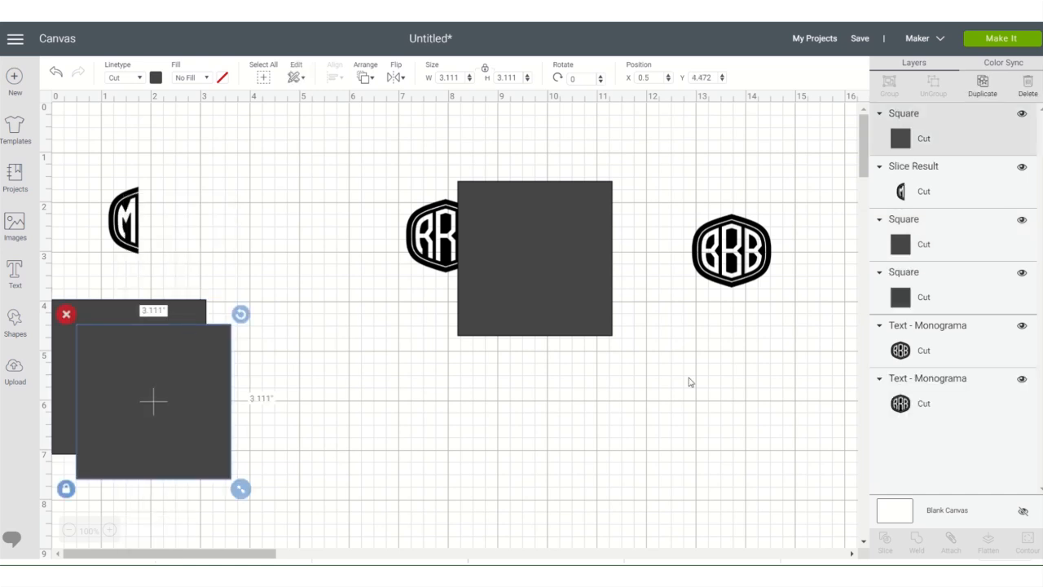
# - Slice the RRR medallion with the overlapping square and delete the square and both right R pieces
pyautogui.moveTo(323, 156); pyautogui.dragTo(647, 391)
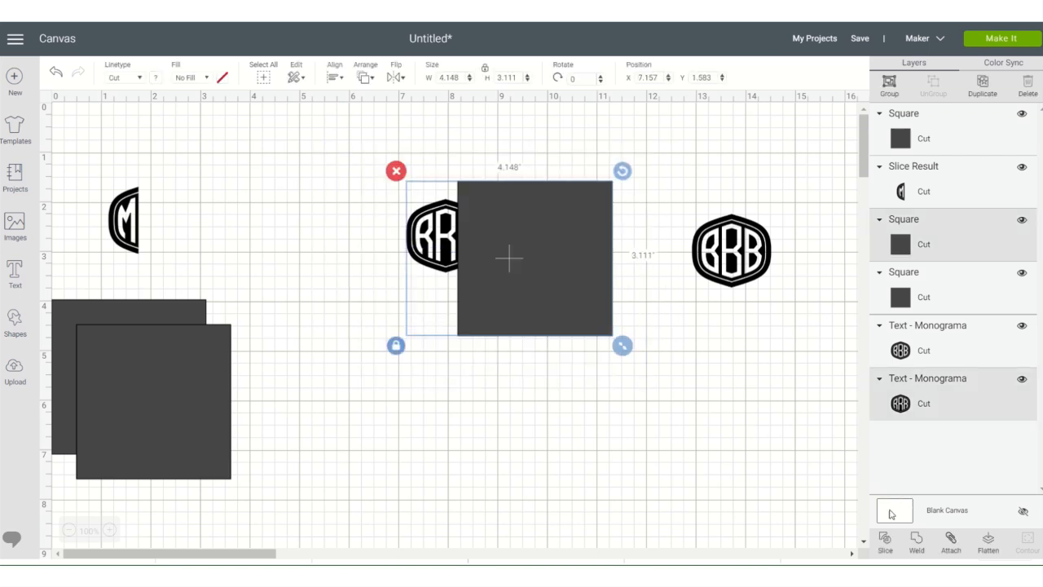
pyautogui.click(885, 543)
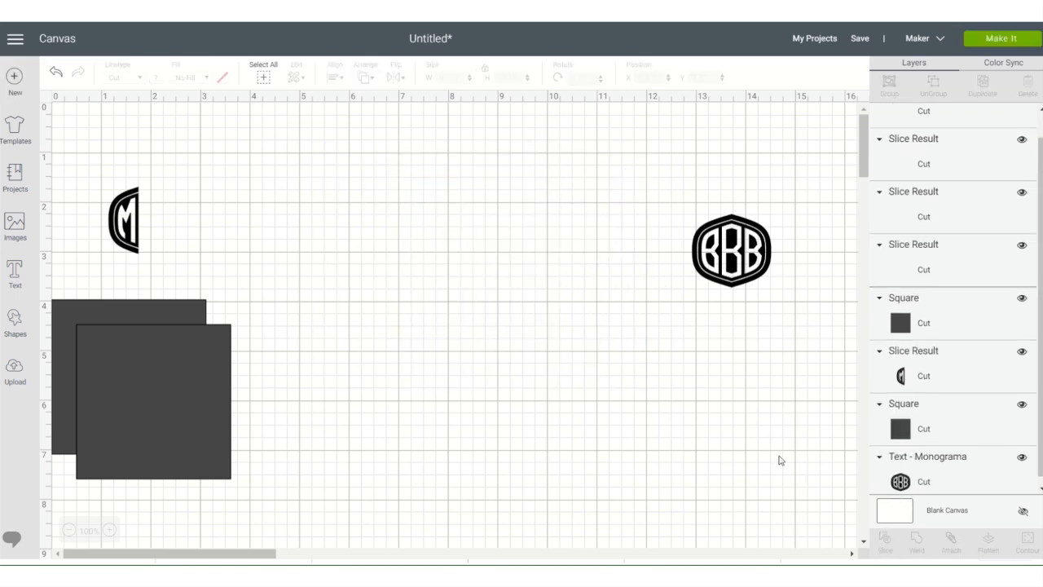
pyautogui.rightClick(484, 232)
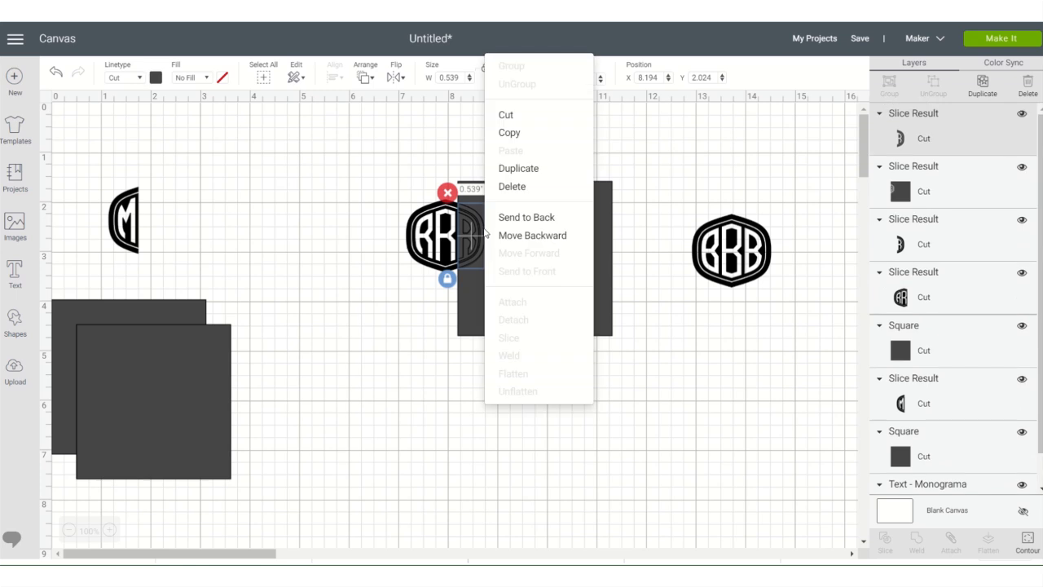
pyautogui.click(511, 186)
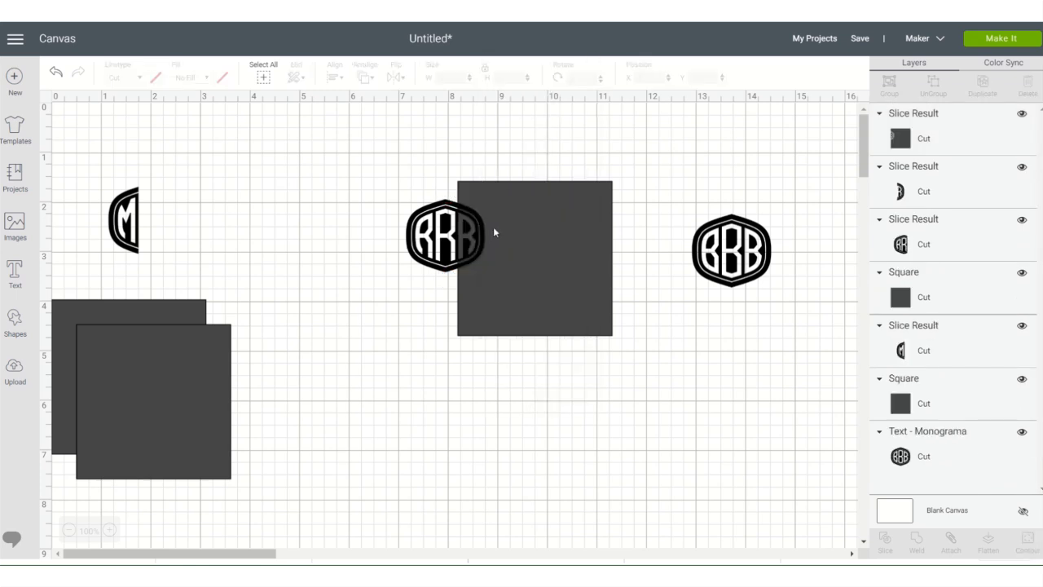
pyautogui.rightClick(491, 235)
pyautogui.click(511, 189)
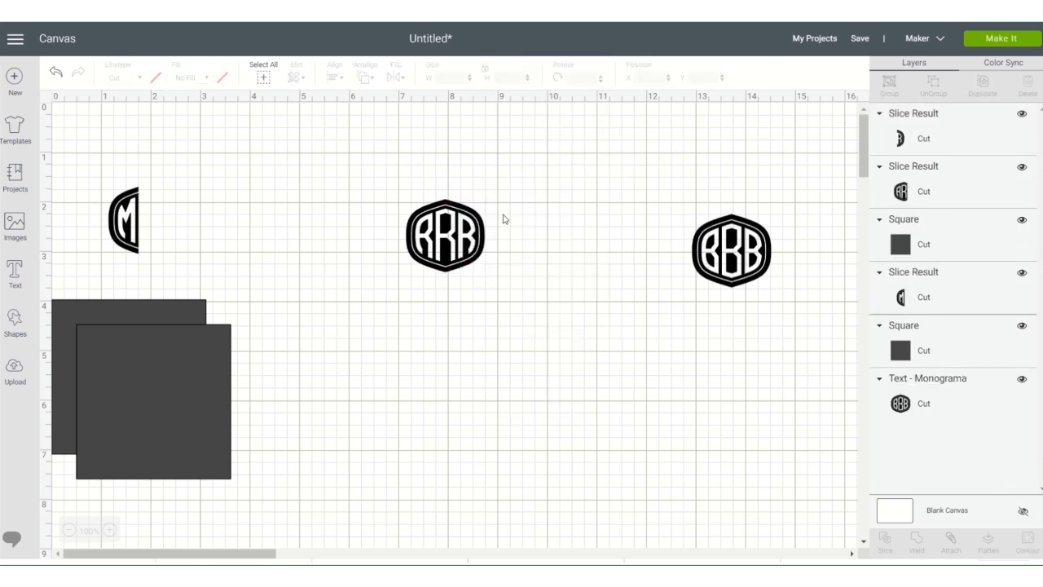
pyautogui.click(475, 243)
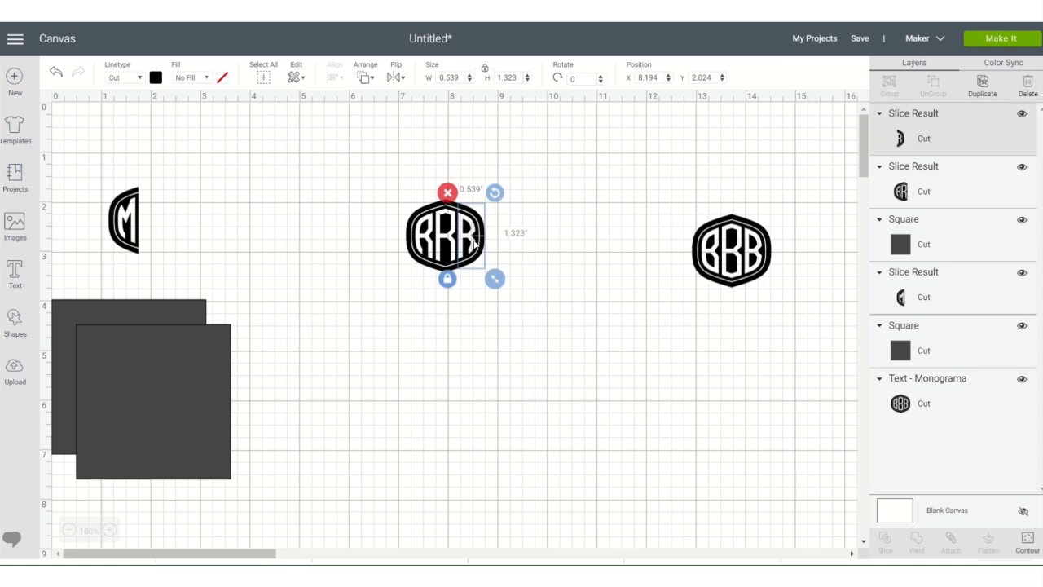
pyautogui.rightClick(475, 243)
pyautogui.click(499, 198)
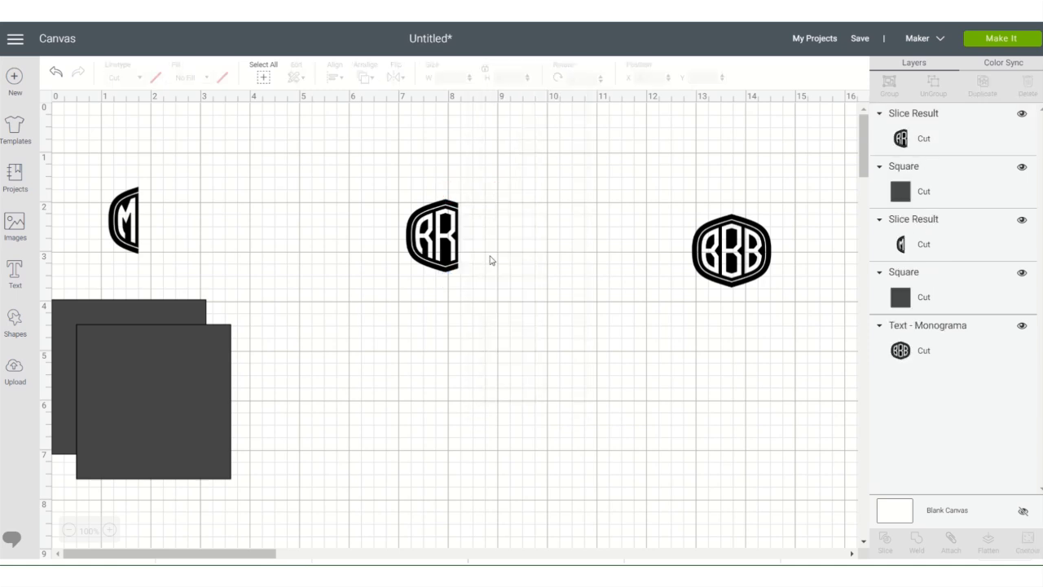
# - Place a square over the left R of the remaining RR piece and slice the two shapes
pyautogui.moveTo(432, 253); pyautogui.dragTo(390, 259)
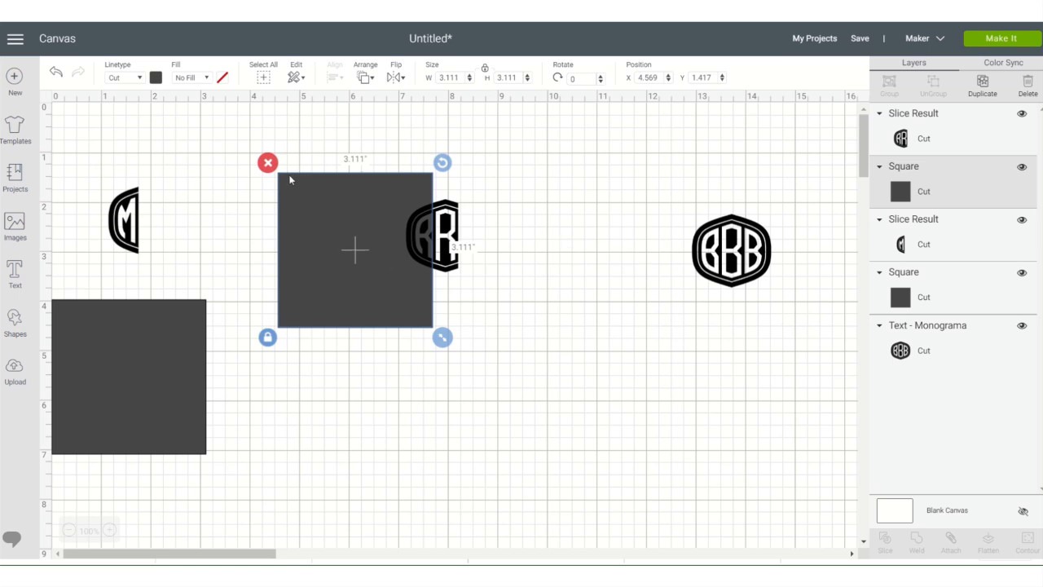
pyautogui.click(268, 124)
pyautogui.moveTo(318, 160); pyautogui.dragTo(473, 396)
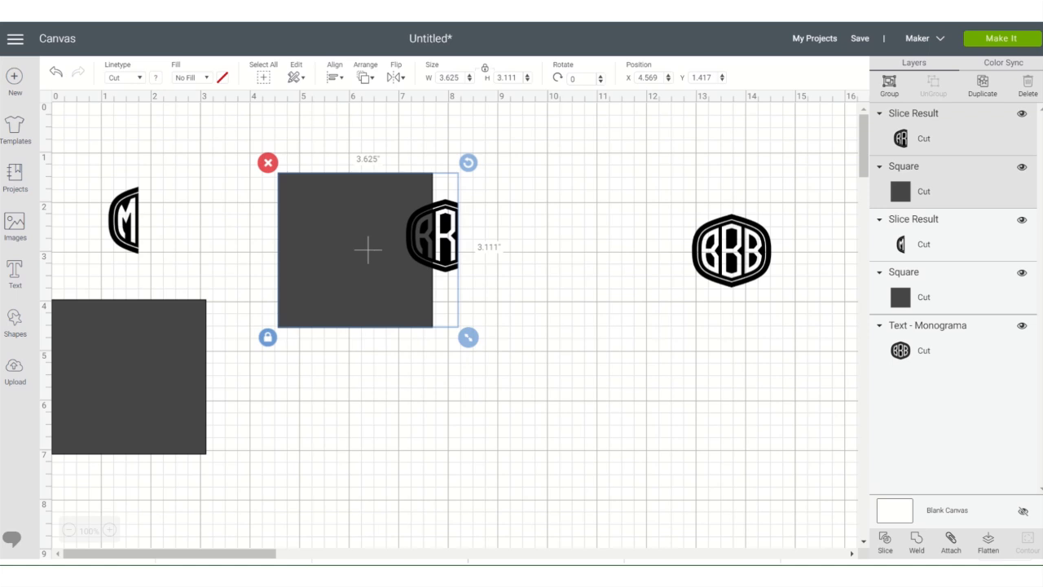
pyautogui.click(885, 542)
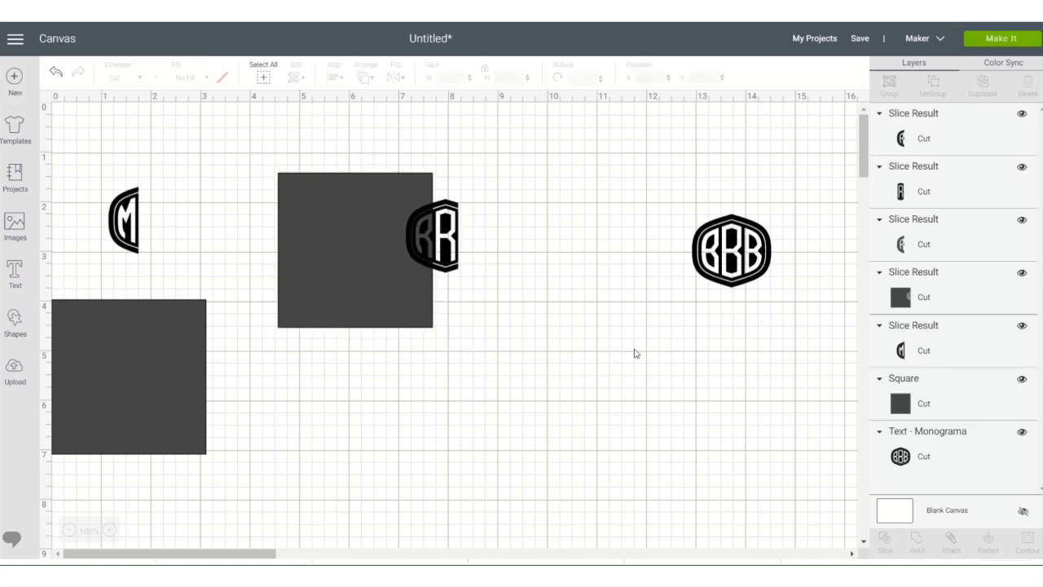
# - Delete the cut-out square and both left R pieces, keeping only the middle R
pyautogui.rightClick(395, 248)
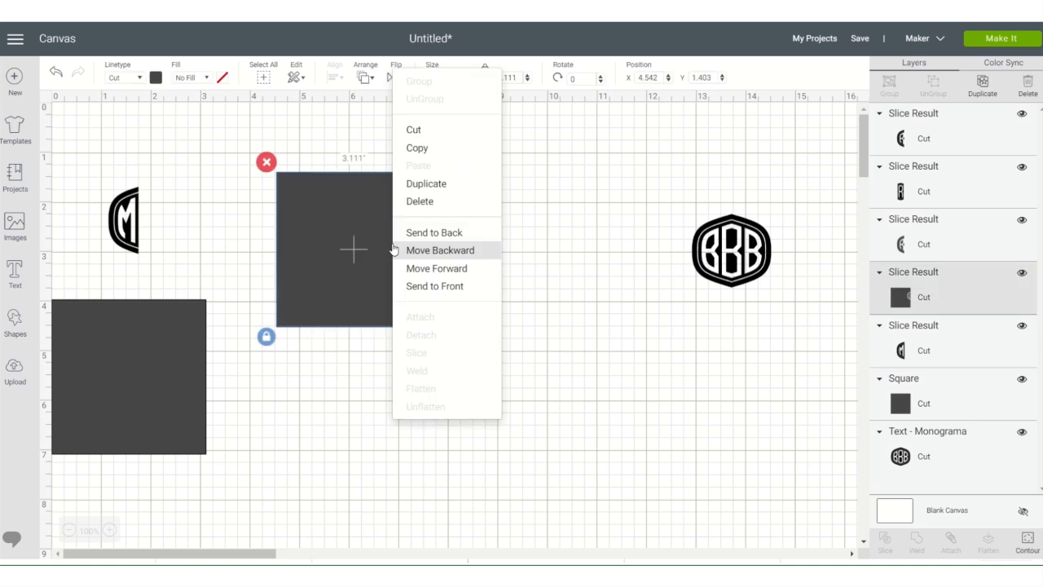
pyautogui.click(419, 203)
pyautogui.rightClick(417, 247)
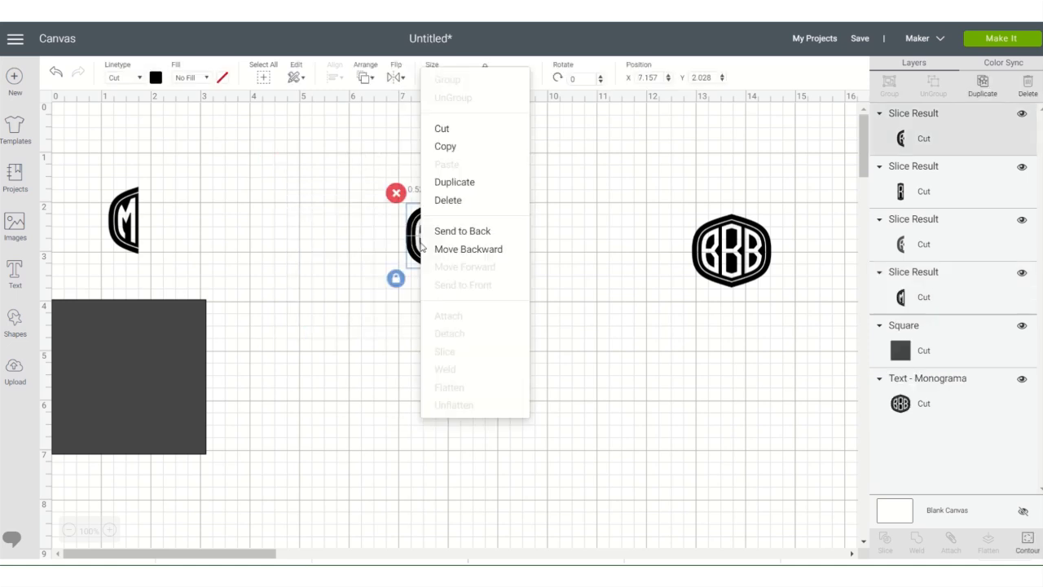
pyautogui.click(433, 204)
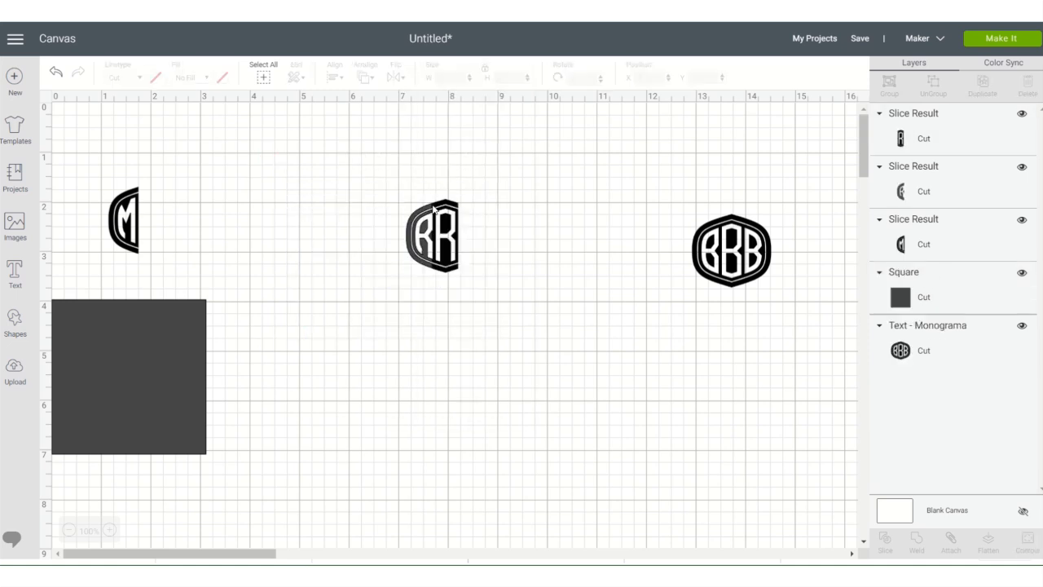
pyautogui.click(425, 234)
pyautogui.rightClick(424, 234)
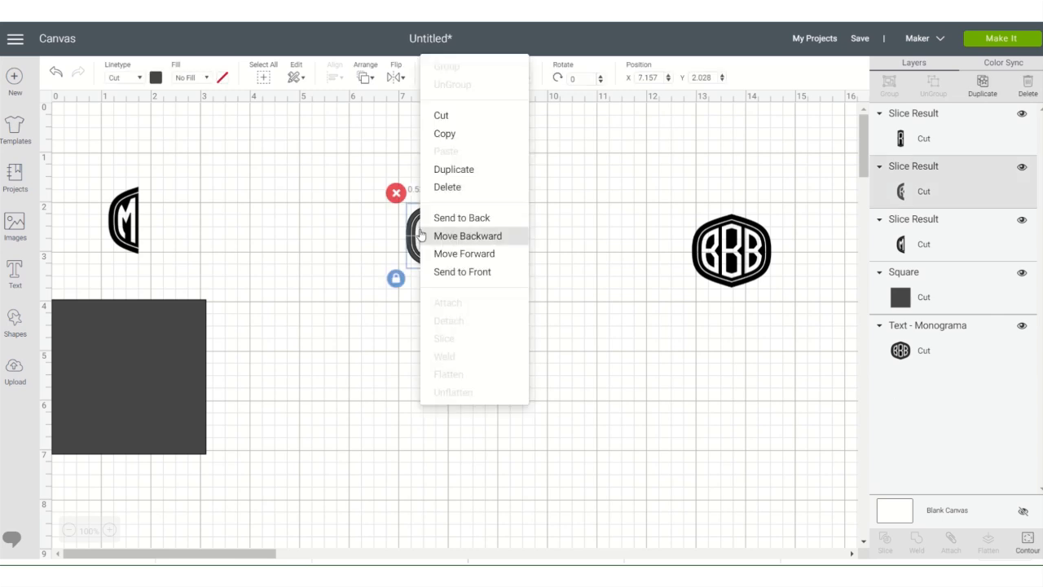
pyautogui.click(446, 189)
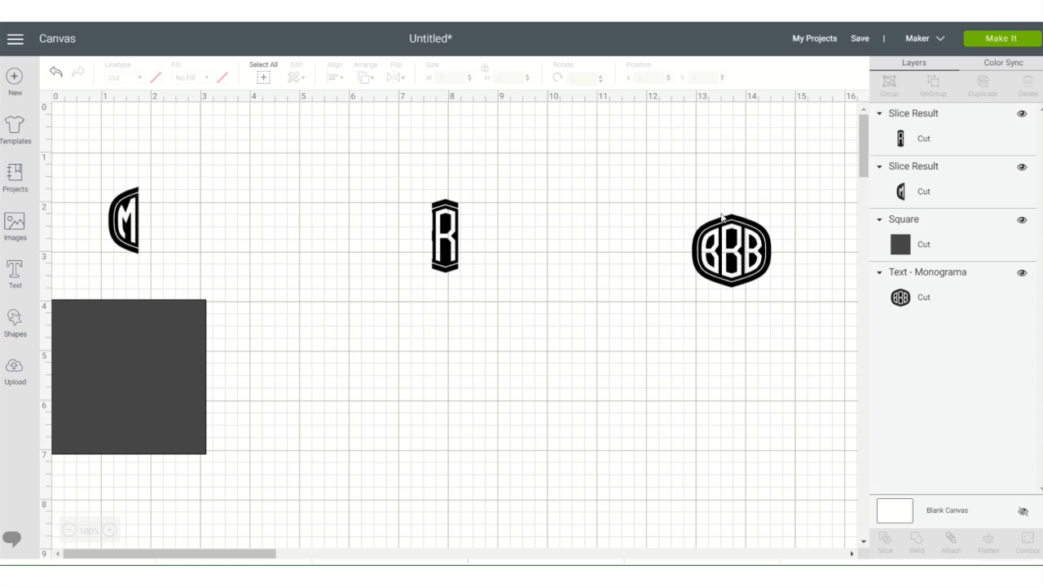
# - Place the remaining square over the left and middle Bs of the BBB medallion and slice the two shapes
pyautogui.moveTo(104, 365); pyautogui.dragTo(634, 250)
pyautogui.moveTo(543, 150); pyautogui.dragTo(809, 381)
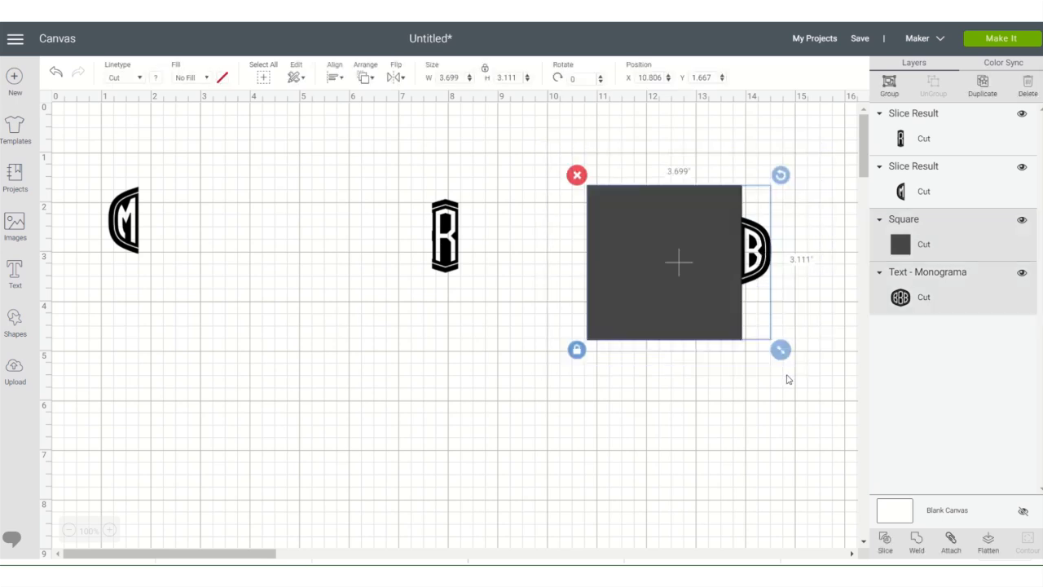
pyautogui.click(883, 541)
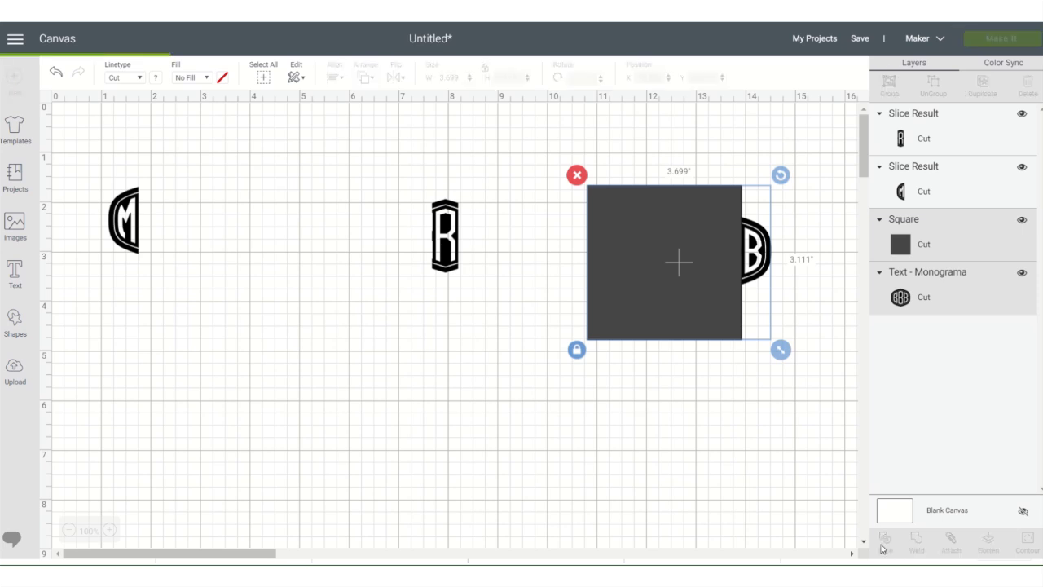
# - Delete the cut-out square and both BB pieces, keeping only the right B
pyautogui.click(712, 289)
pyautogui.rightClick(712, 290)
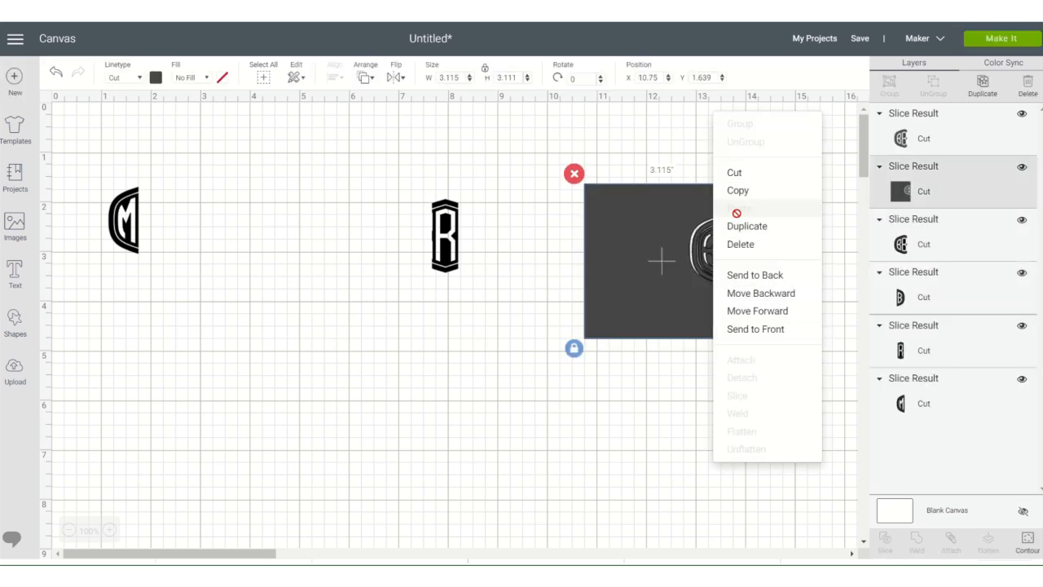
pyautogui.click(725, 244)
pyautogui.click(705, 263)
pyautogui.rightClick(706, 263)
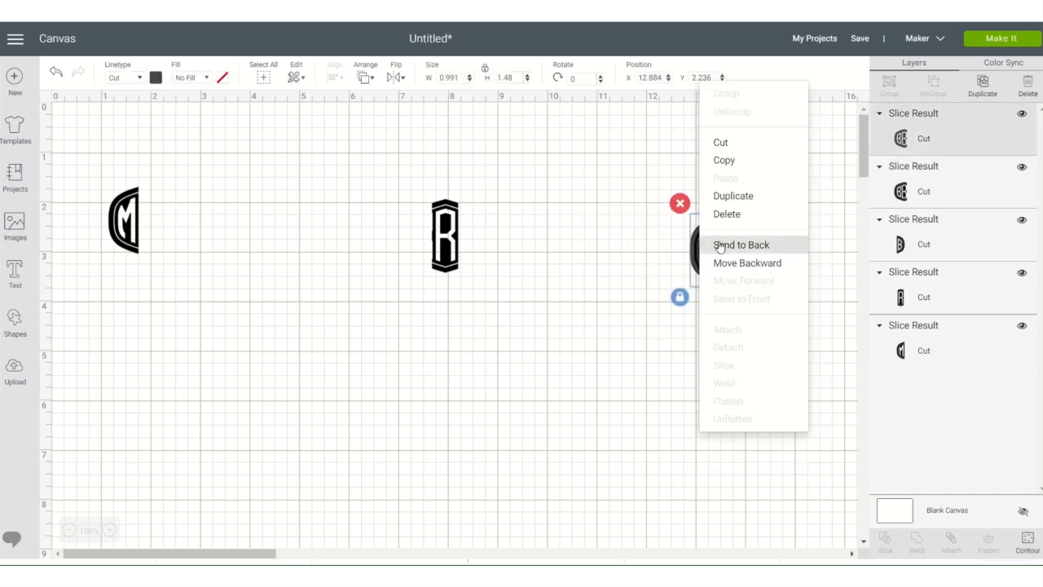
pyautogui.click(727, 214)
pyautogui.click(713, 257)
pyautogui.rightClick(713, 256)
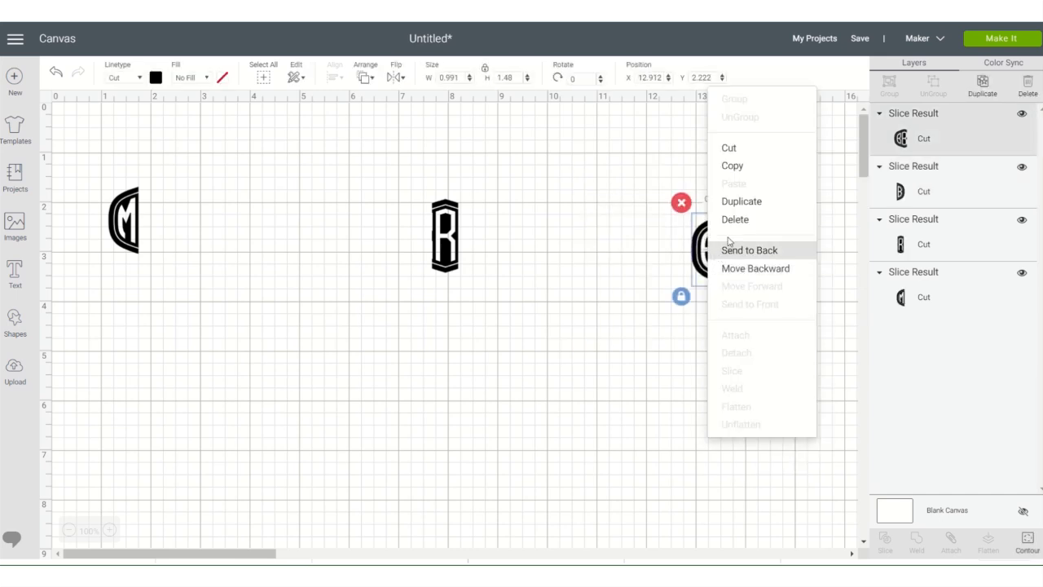
pyautogui.click(729, 219)
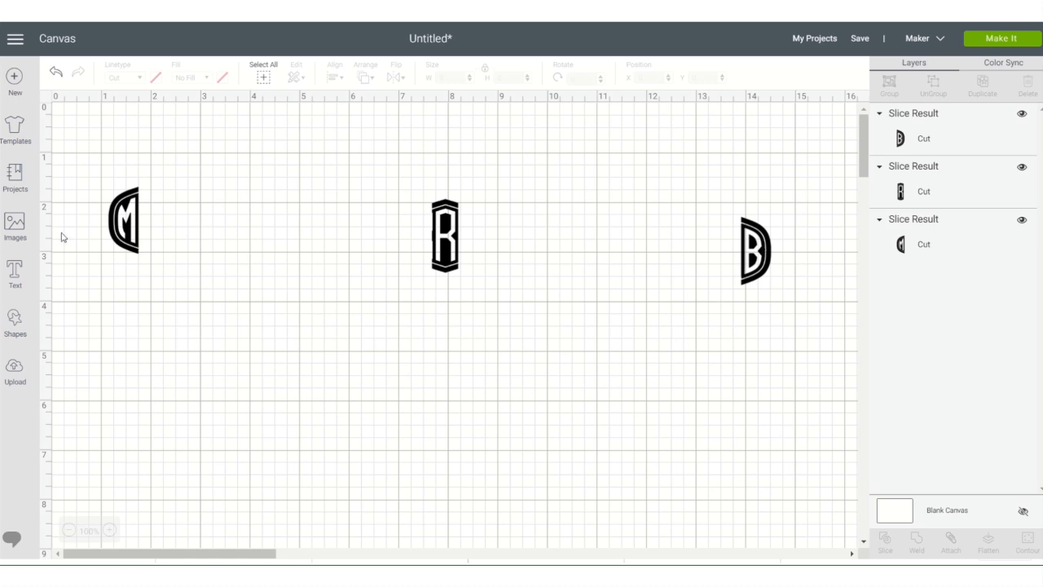
# - Move the middle R and the right B next to the left M to assemble the MRB medallion
pyautogui.moveTo(442, 238); pyautogui.dragTo(156, 220)
pyautogui.moveTo(770, 226); pyautogui.dragTo(180, 217)
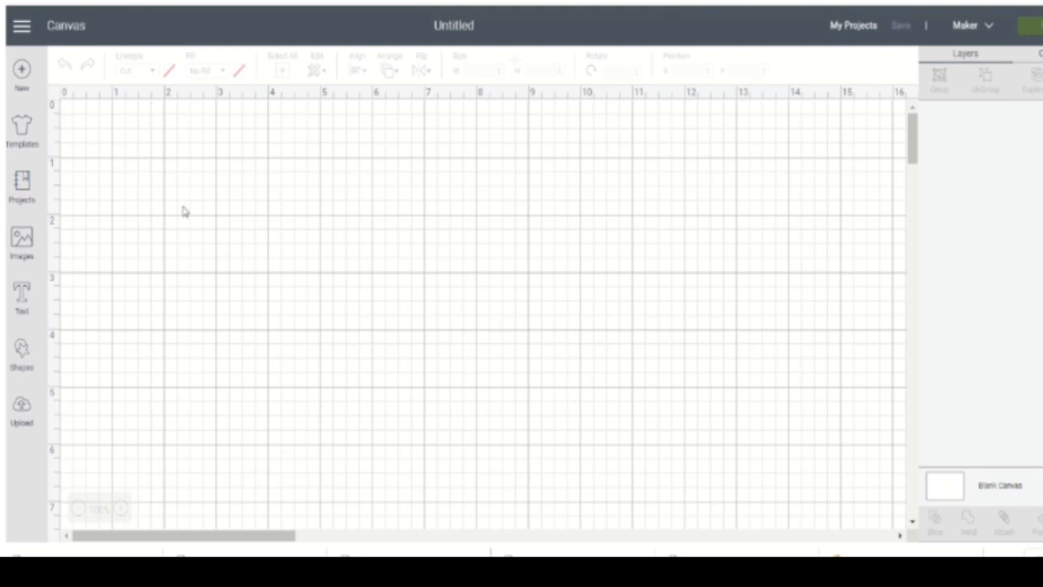
pyautogui.click(24, 251)
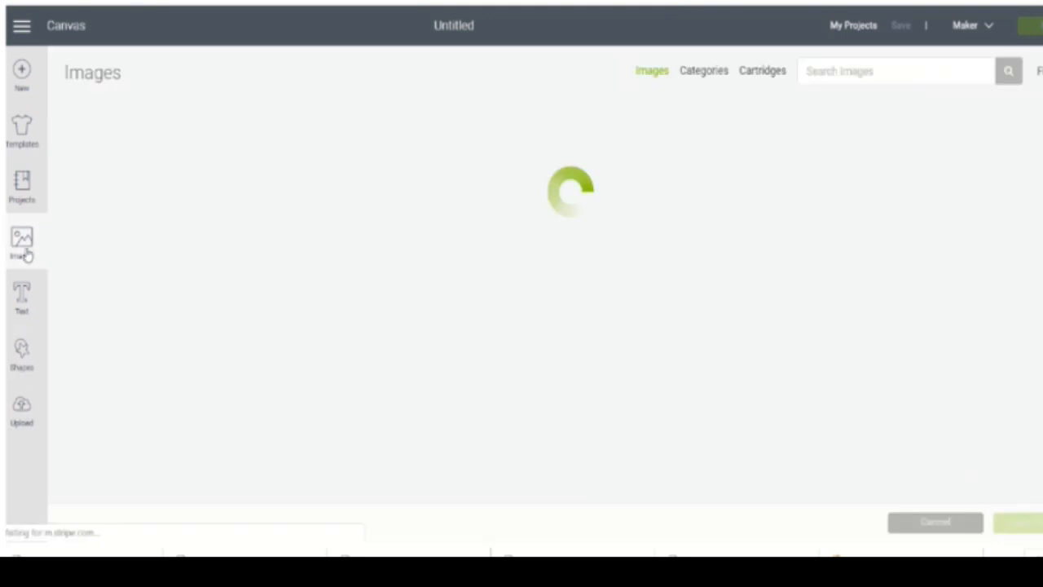
pyautogui.click(22, 411)
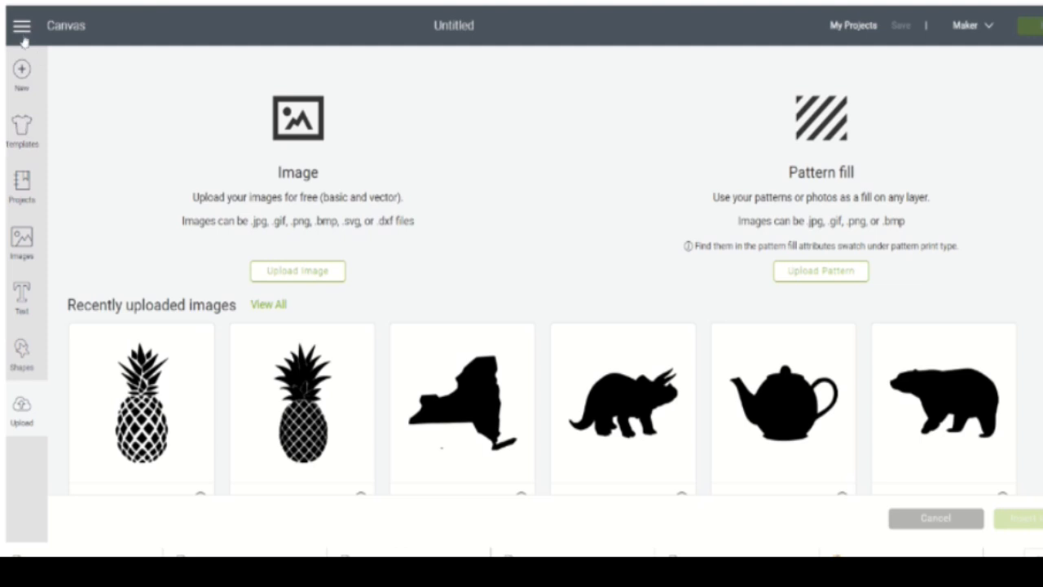
pyautogui.click(18, 187)
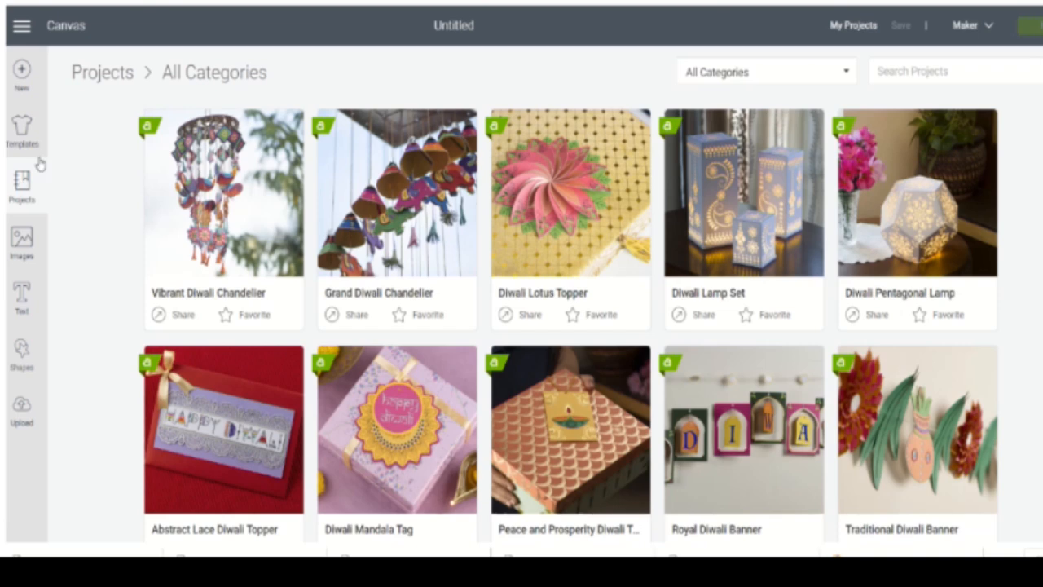
# - Open the saved MRB Monogram project for customizing and move the monogram to about X 11.1, Y 0.7 on the canvas
pyautogui.click(853, 26)
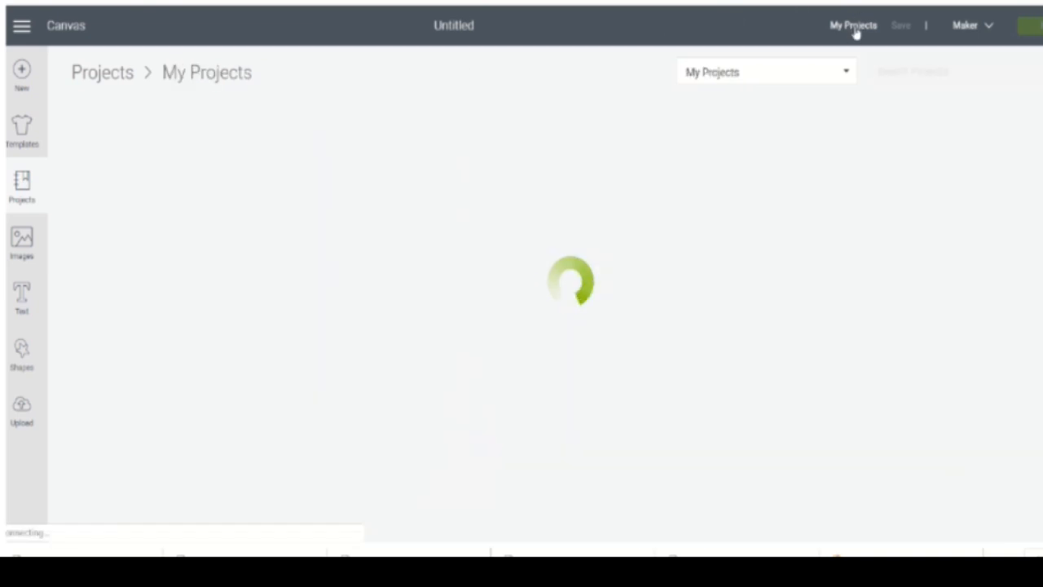
pyautogui.click(255, 212)
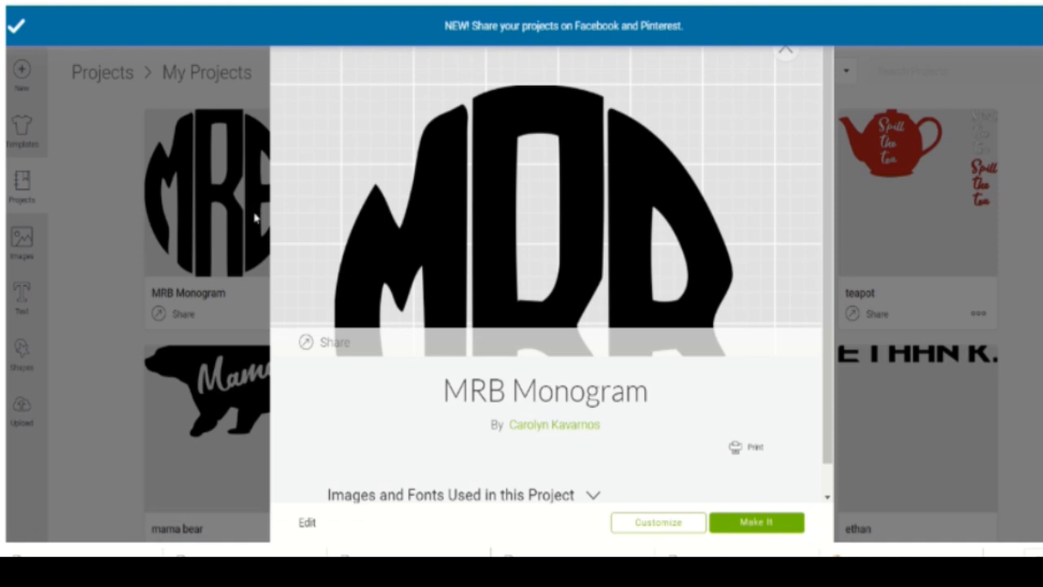
pyautogui.click(636, 530)
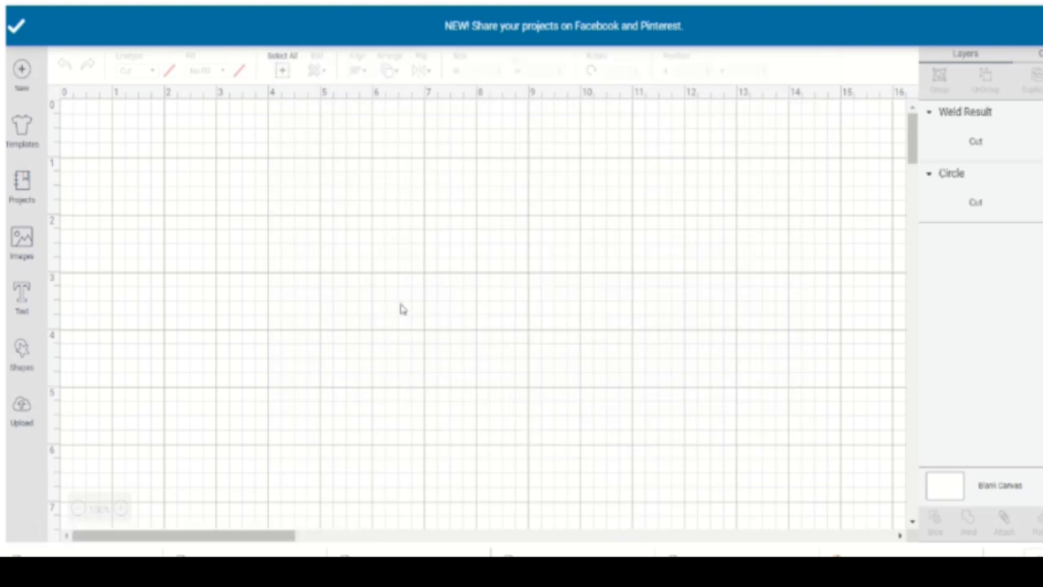
pyautogui.click(447, 223)
pyautogui.moveTo(447, 224); pyautogui.dragTo(731, 228)
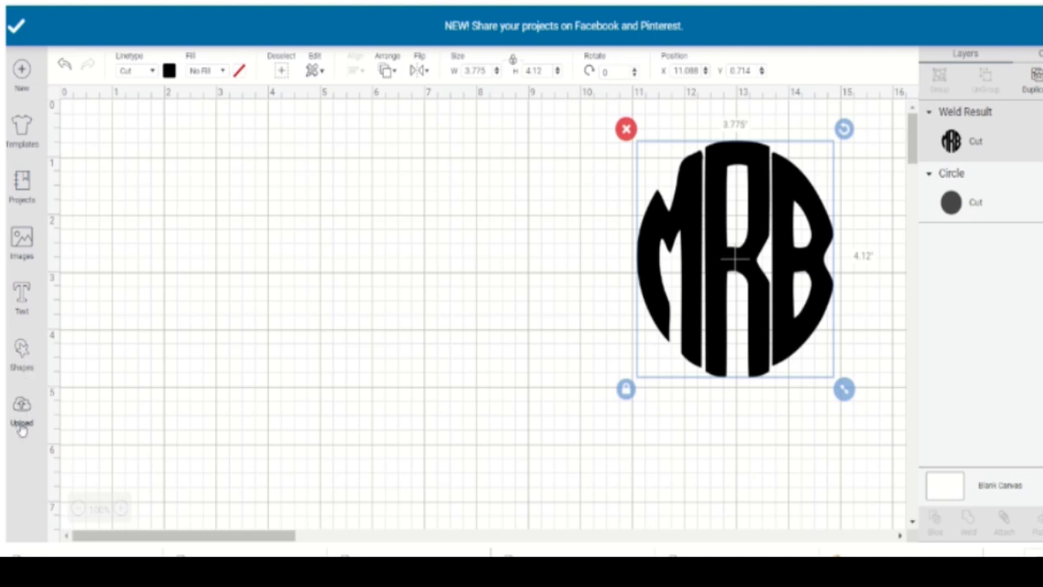
# - Insert the uploaded pineapple with white lattice lines and enlarge it to about 1.88 by 3.85 inches
pyautogui.click(28, 254)
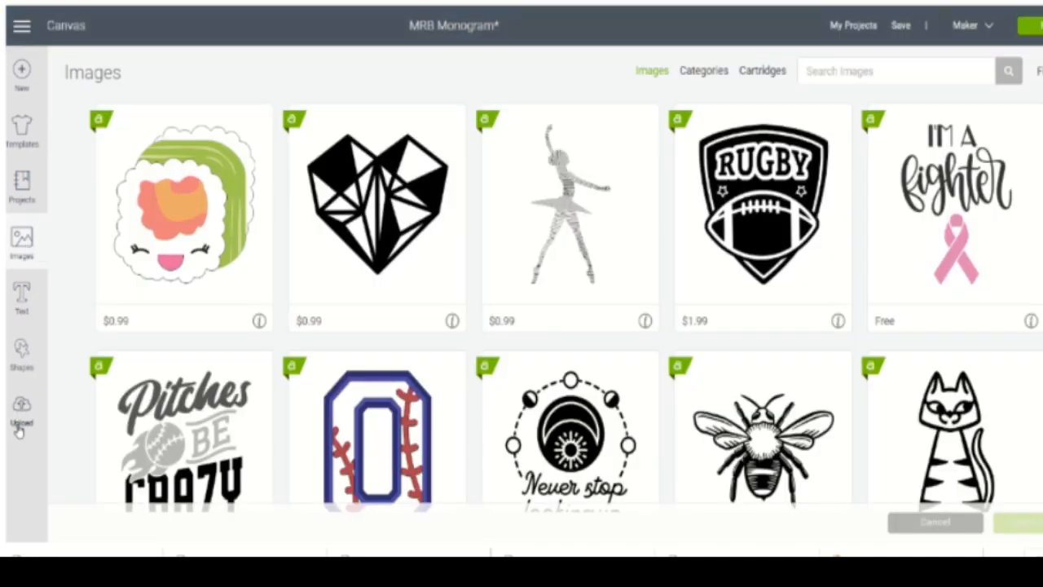
pyautogui.click(22, 417)
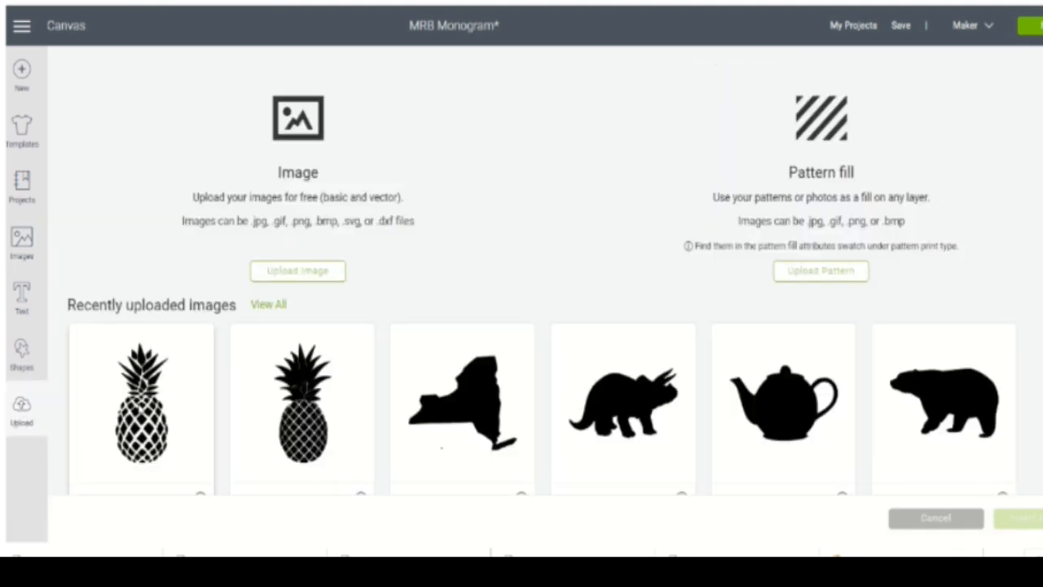
pyautogui.click(139, 410)
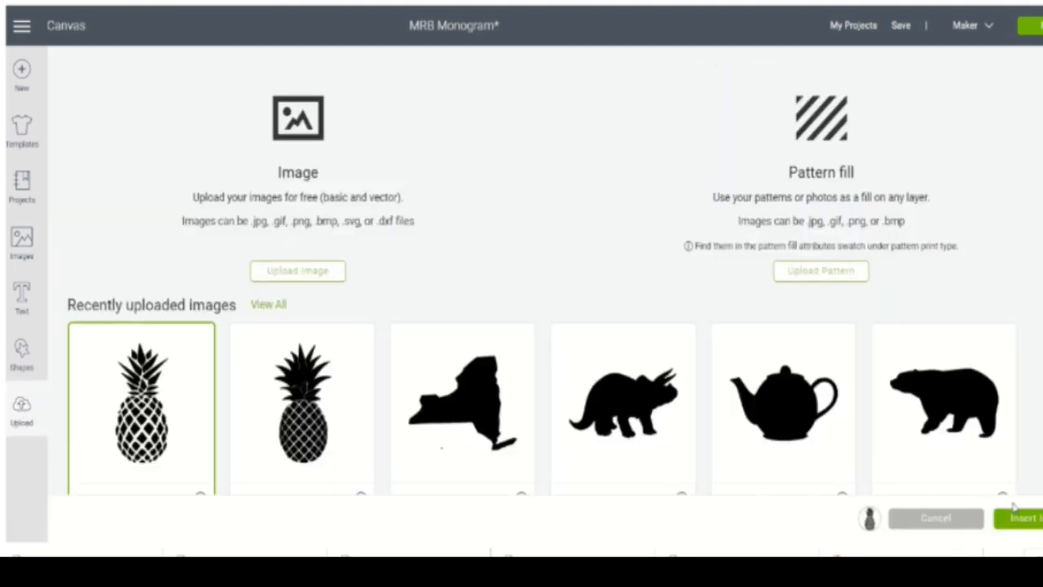
pyautogui.click(1036, 519)
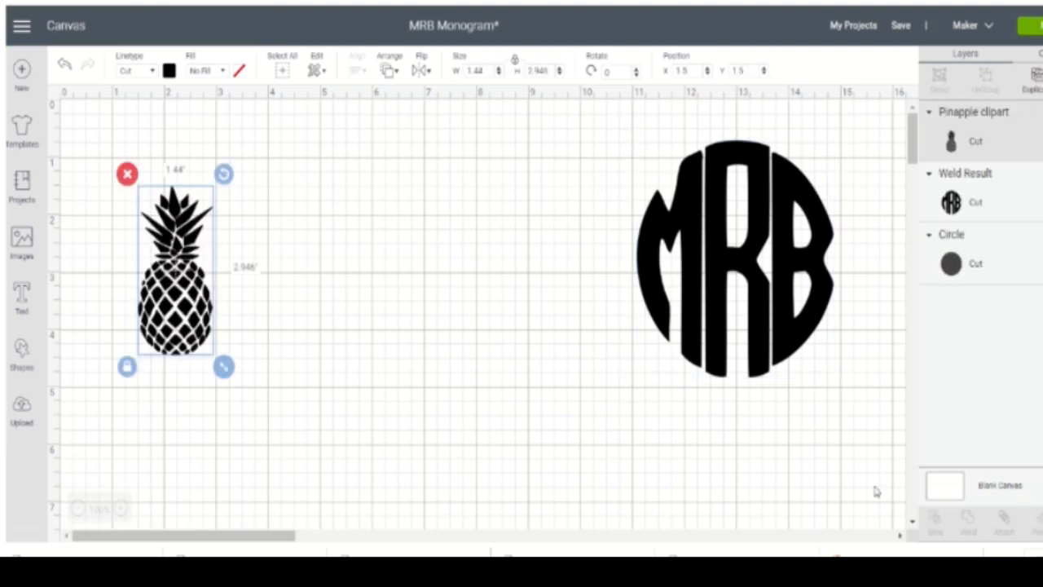
pyautogui.moveTo(223, 367); pyautogui.dragTo(308, 424)
# - Duplicate the pineapple twice, spread the copies across the canvas, and place one over the MRB monogram
pyautogui.rightClick(209, 350)
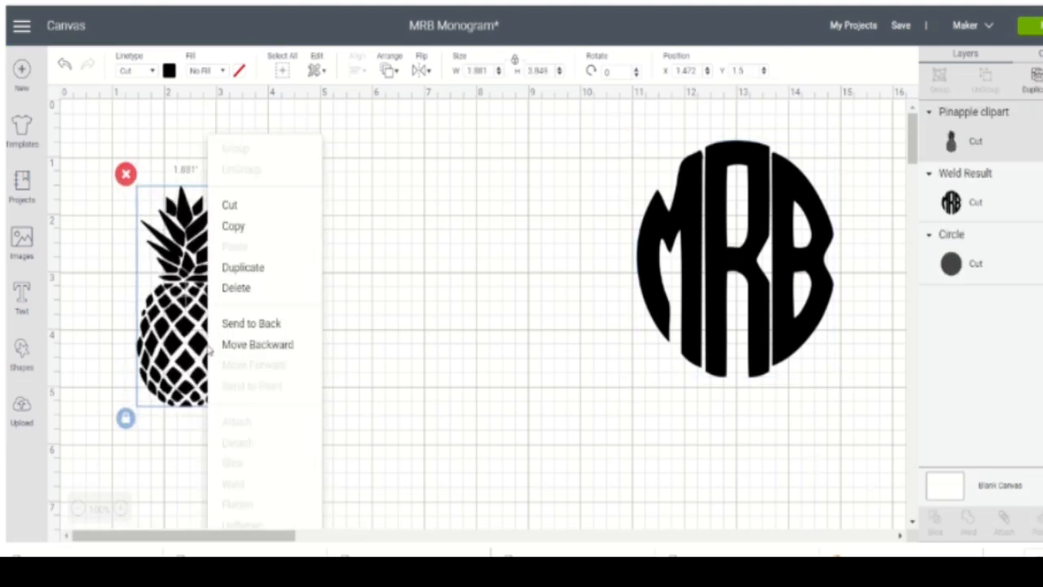
pyautogui.click(245, 269)
pyautogui.moveTo(178, 399); pyautogui.dragTo(337, 366)
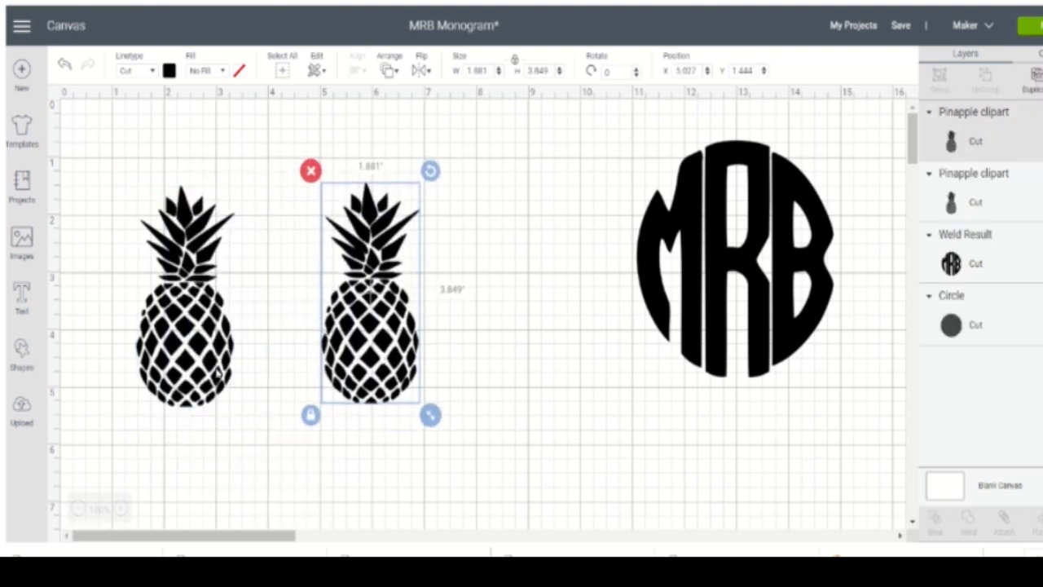
pyautogui.rightClick(218, 372)
pyautogui.click(231, 270)
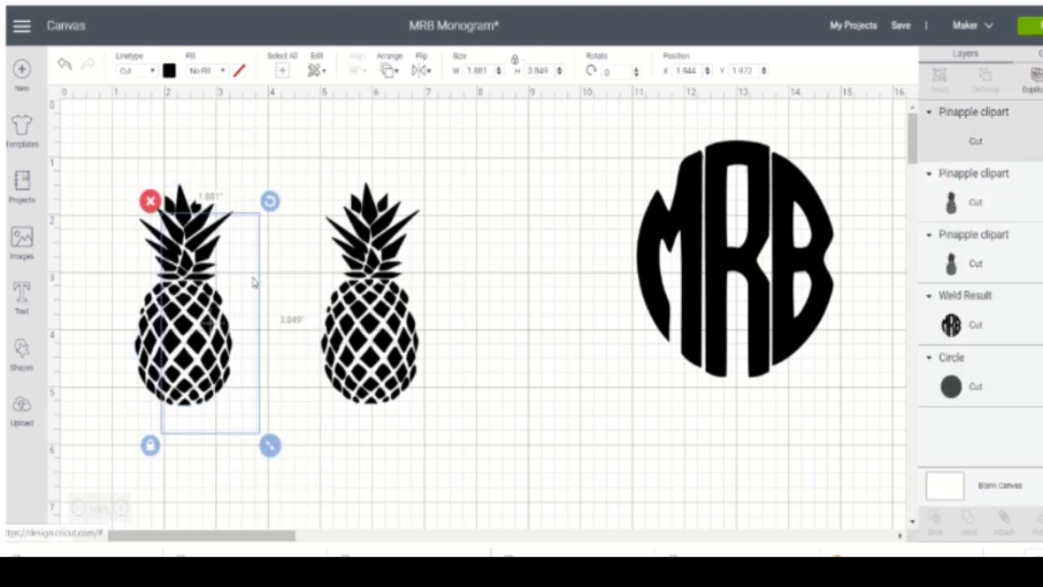
pyautogui.moveTo(232, 396); pyautogui.dragTo(524, 363)
pyautogui.moveTo(369, 363); pyautogui.dragTo(317, 369)
pyautogui.moveTo(172, 345); pyautogui.dragTo(762, 311)
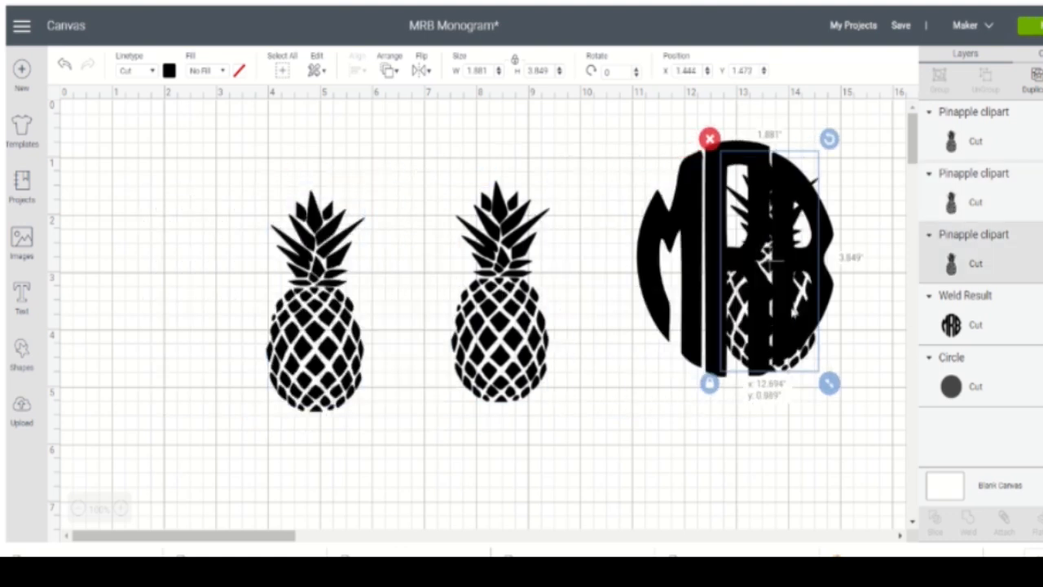
# - Enlarge the middle pineapple to about 2.66 by 5.43 inches and the left one to about 2.6 by 5.32 inches
pyautogui.click(481, 358)
pyautogui.moveTo(563, 413); pyautogui.dragTo(668, 504)
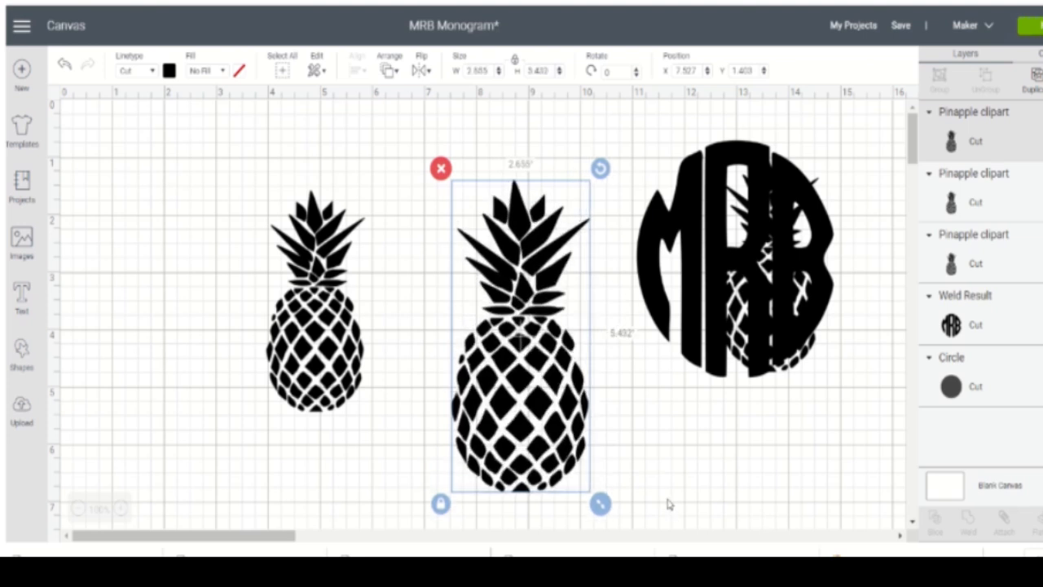
pyautogui.click(325, 388)
pyautogui.moveTo(380, 427); pyautogui.dragTo(412, 508)
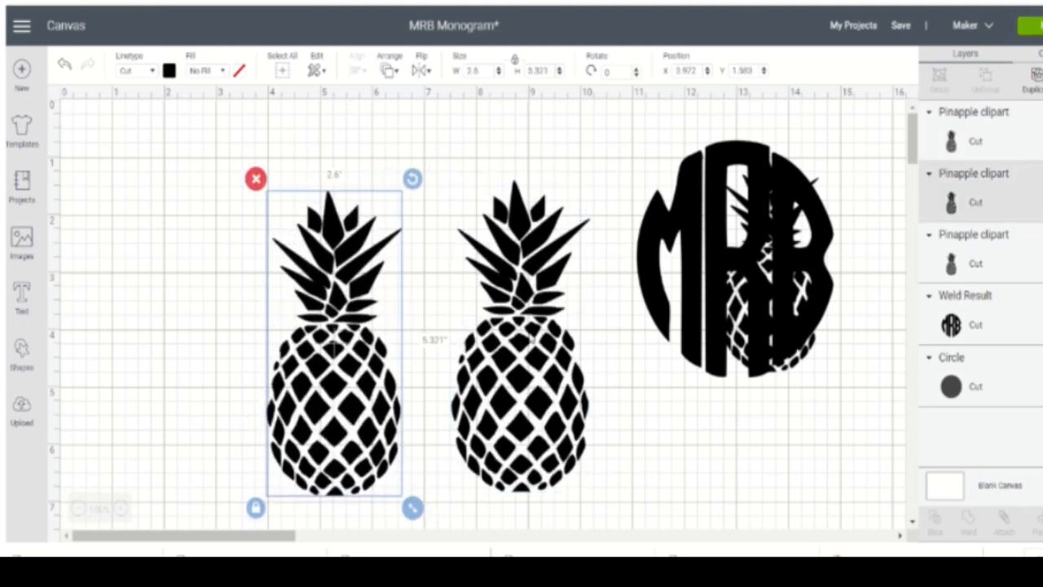
pyautogui.click(643, 448)
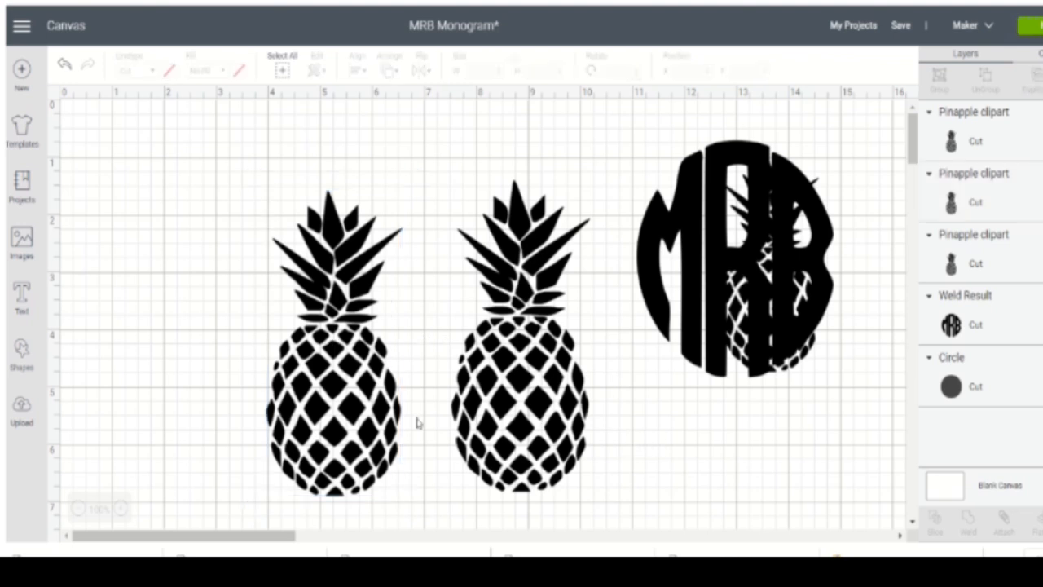
# - Resize the left pineapple to about 2.73 by 5.59 inches, compare it over the middle pineapple, and set it back beside it
pyautogui.click(346, 435)
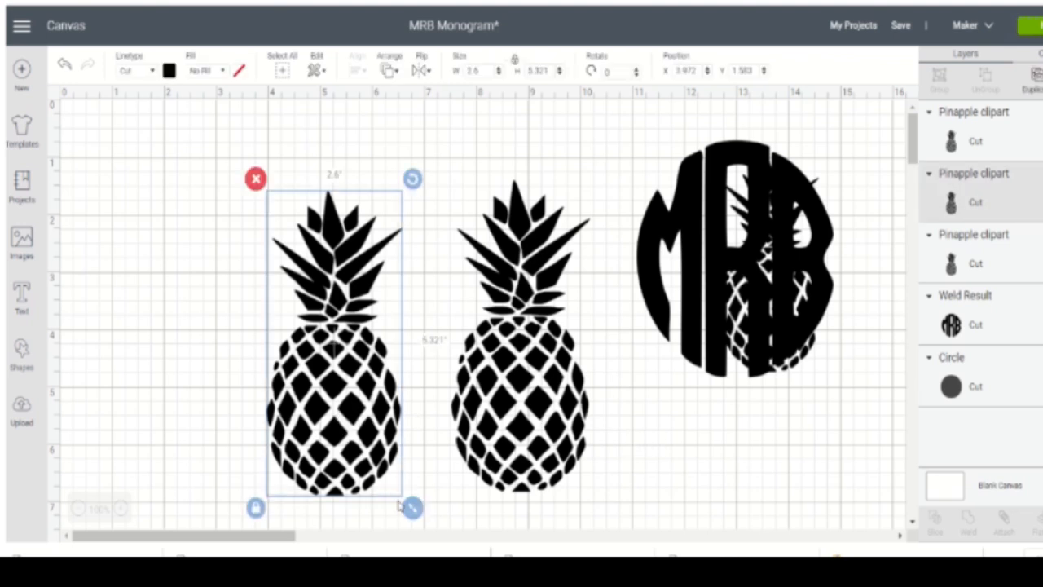
pyautogui.moveTo(410, 507); pyautogui.dragTo(408, 494)
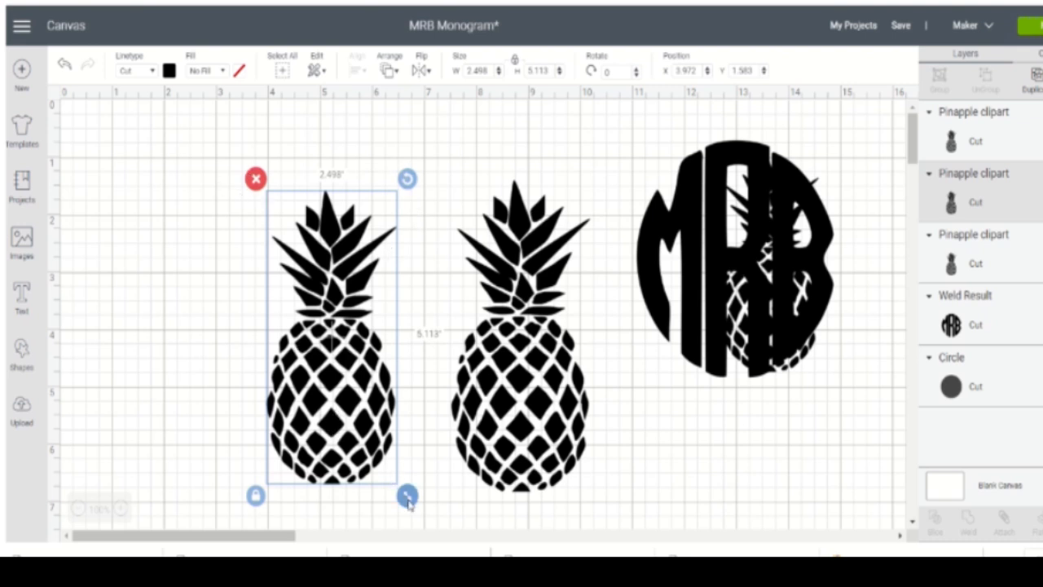
pyautogui.moveTo(407, 497); pyautogui.dragTo(432, 535)
pyautogui.moveTo(350, 440); pyautogui.dragTo(530, 415)
pyautogui.moveTo(517, 324); pyautogui.dragTo(525, 333)
pyautogui.moveTo(531, 419); pyautogui.dragTo(362, 411)
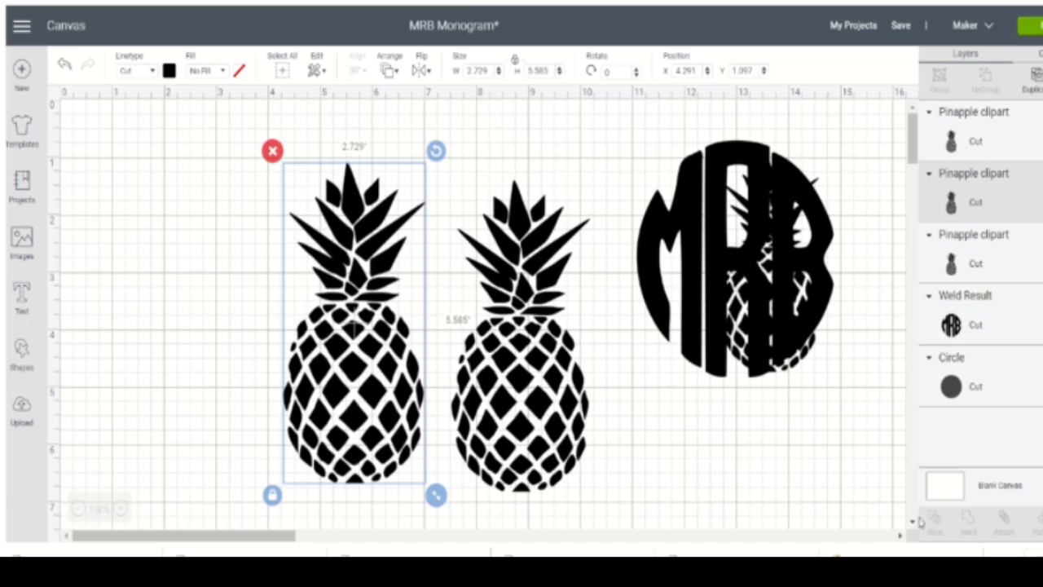
# - Open Contour for the left pineapple and hide its tall central leaf, small upper-left leaf and a lower-right leaf
pyautogui.click(1041, 521)
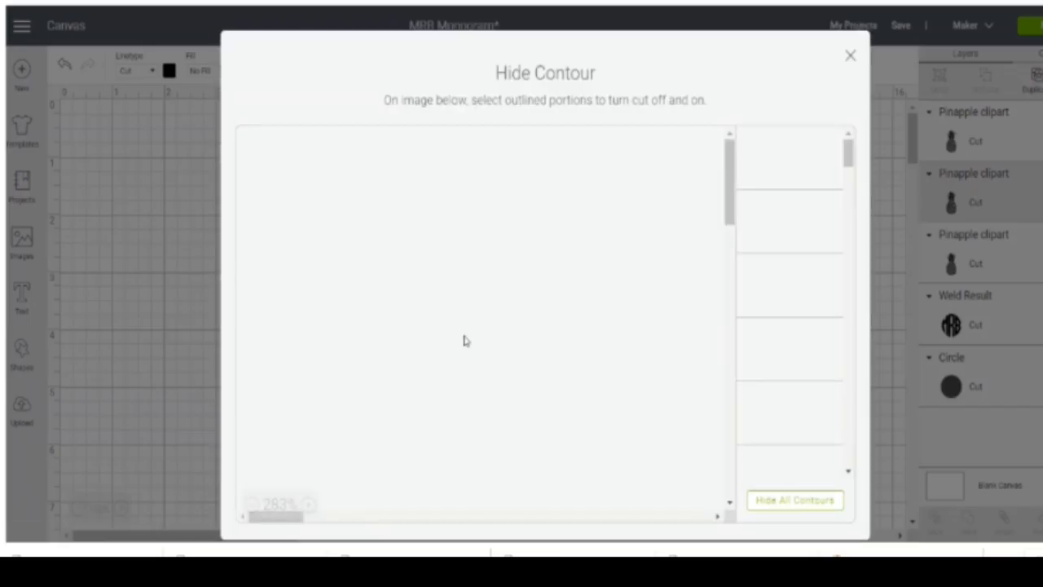
pyautogui.scroll(-3, 562, 232)
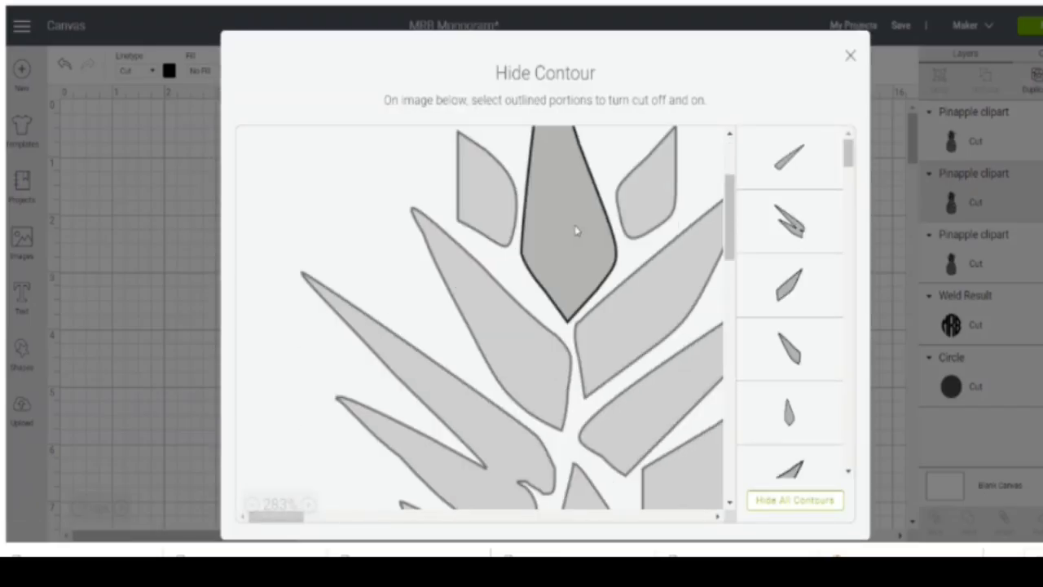
pyautogui.click(575, 233)
pyautogui.click(491, 217)
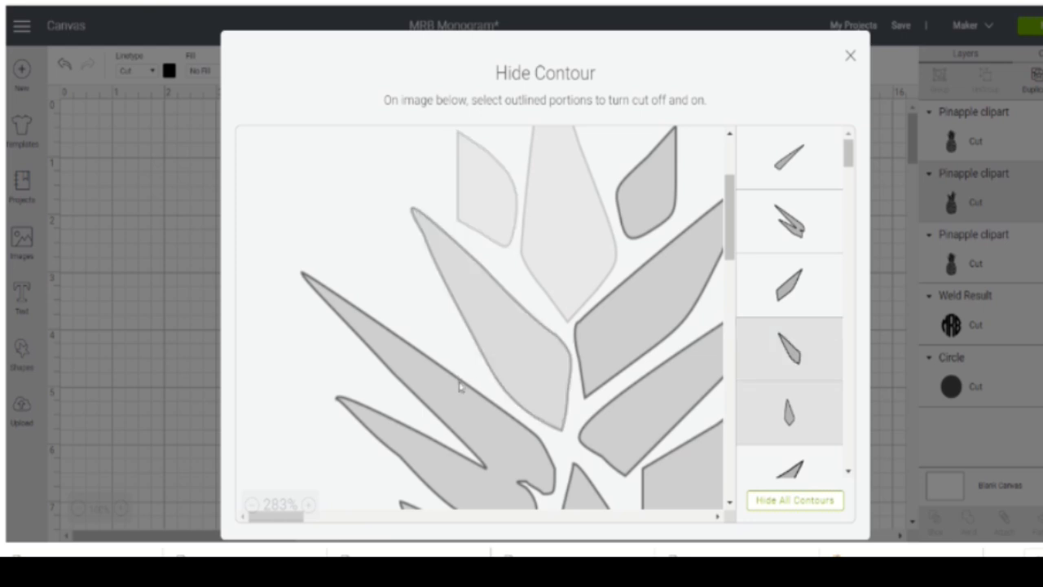
pyautogui.click(692, 457)
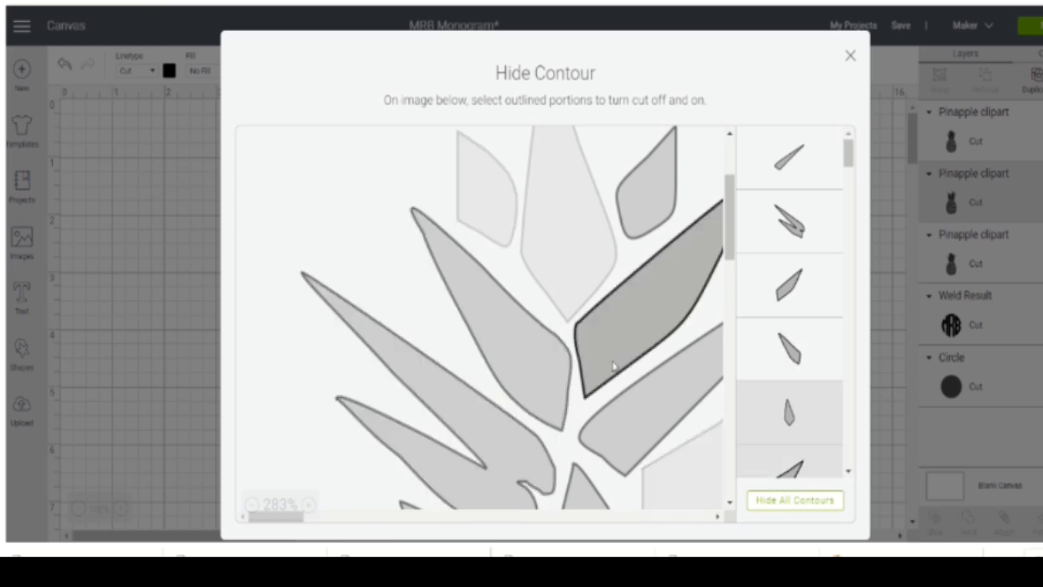
# - Hide the lower crown leaves of the left pineapple on both sides, just above the fruit body
pyautogui.scroll(-6, 545, 333)
pyautogui.click(484, 256)
pyautogui.click(492, 305)
pyautogui.click(562, 283)
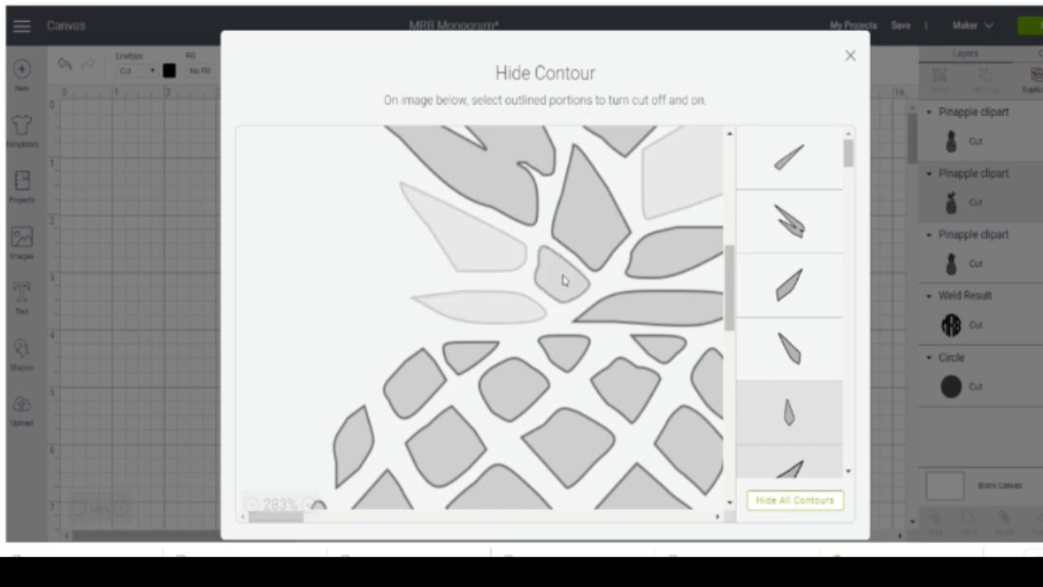
pyautogui.click(594, 217)
pyautogui.click(644, 305)
pyautogui.click(663, 258)
pyautogui.click(593, 207)
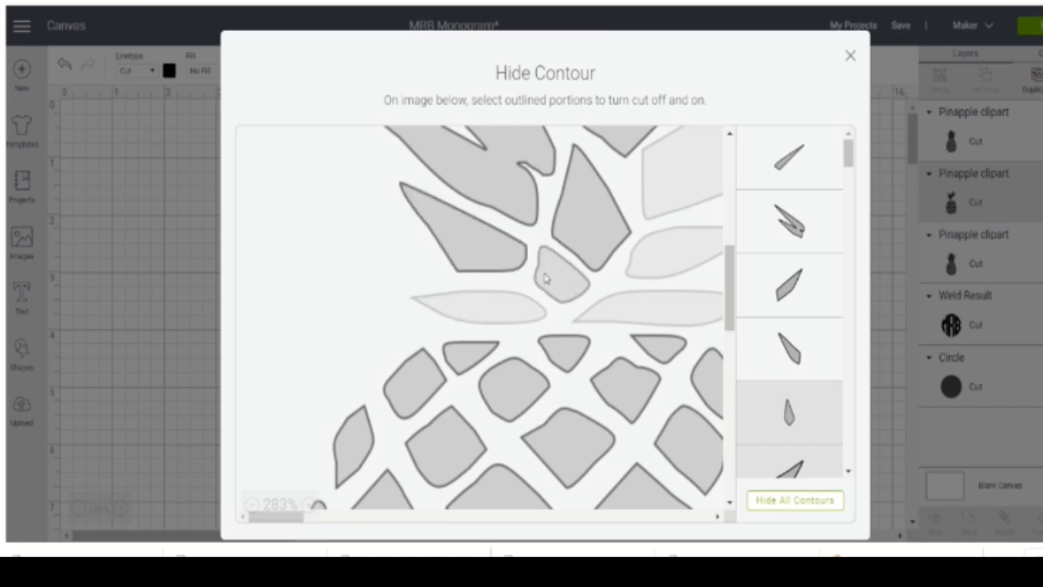
# - Hide the long leaf contours on both sides of the left pineapple's upper crown
pyautogui.scroll(6, 544, 272)
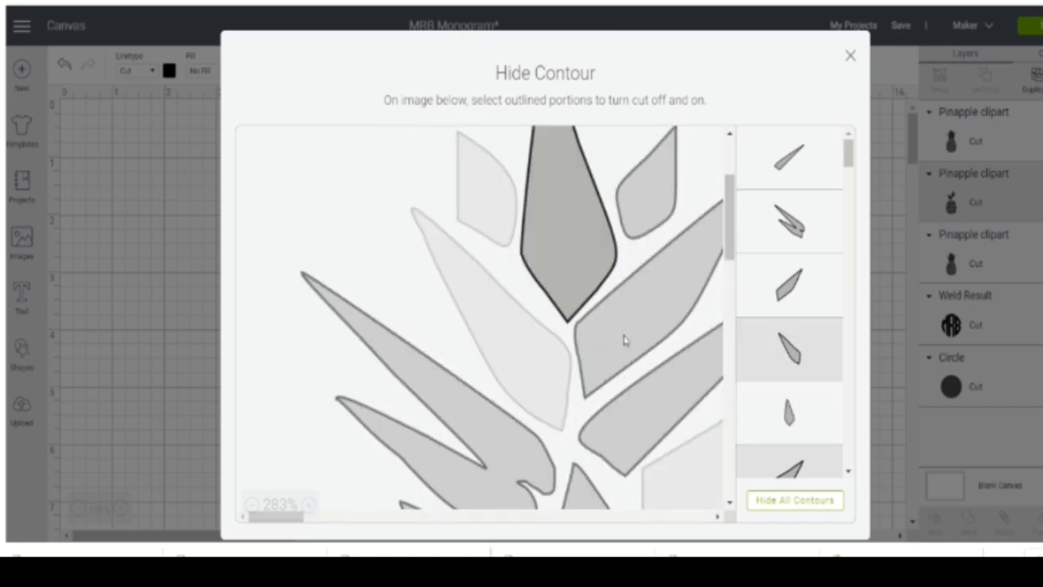
pyautogui.click(633, 423)
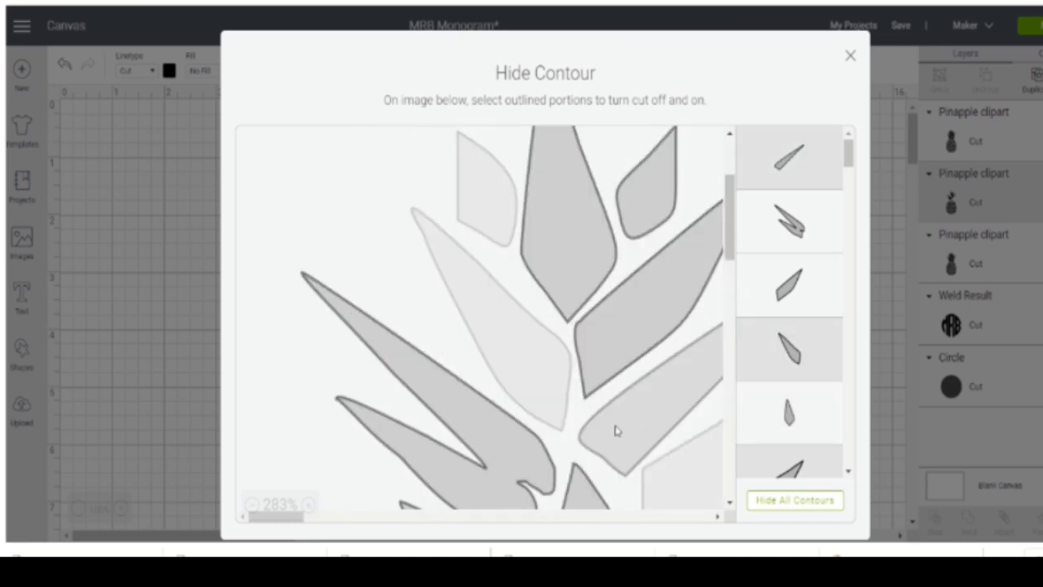
pyautogui.click(773, 365)
pyautogui.click(774, 363)
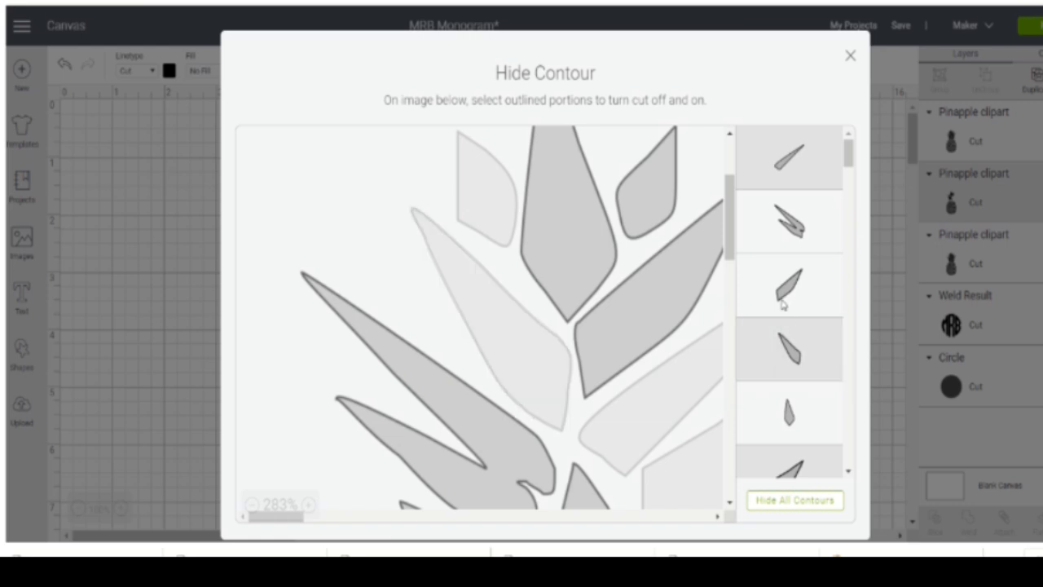
pyautogui.click(782, 302)
pyautogui.click(771, 230)
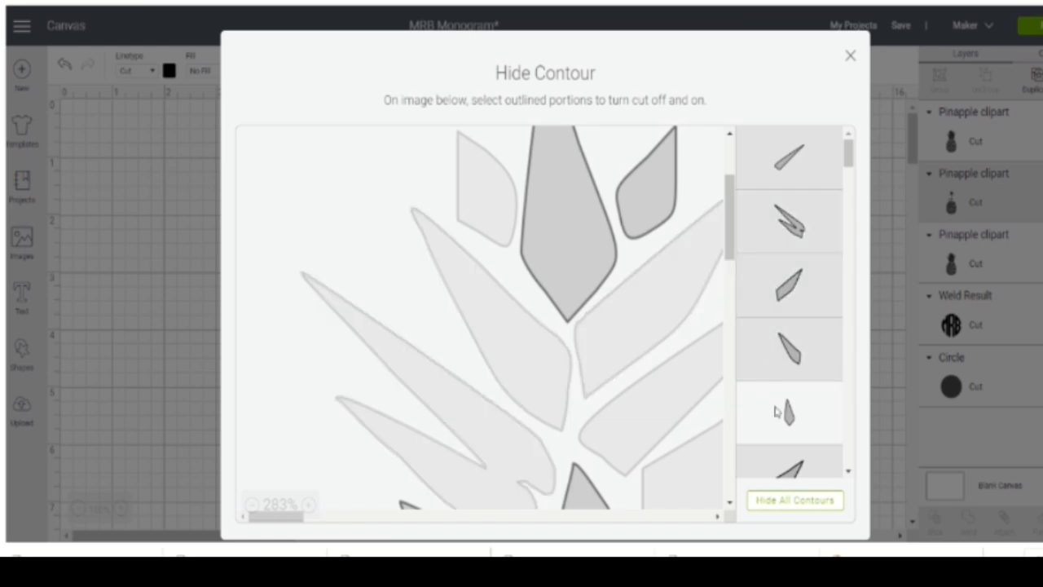
# - Hide the remaining crown leaves so only the left pineapple's fruit body is kept, and close the contour editor
pyautogui.scroll(-5, 647, 277)
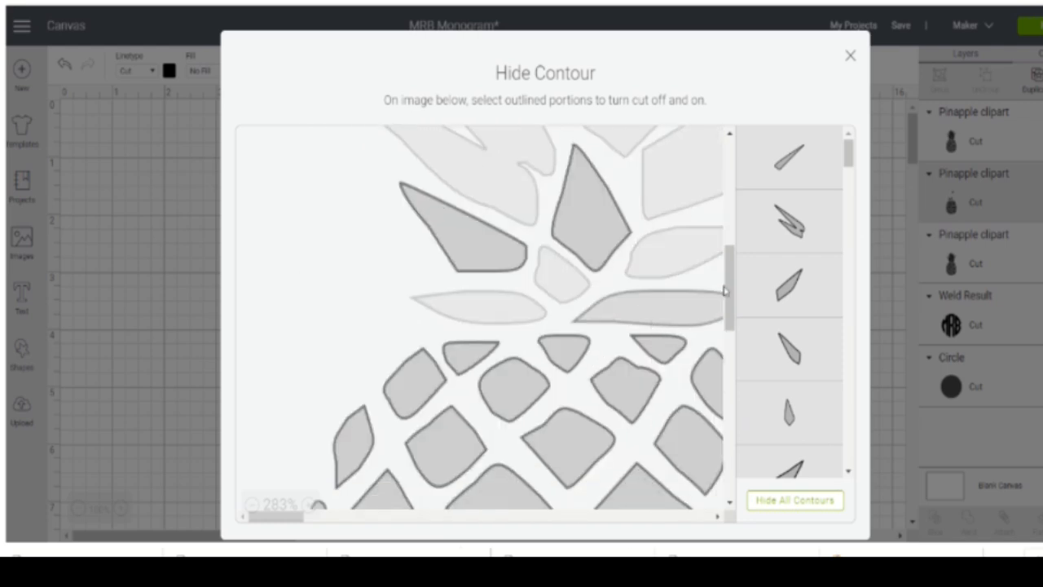
pyautogui.click(586, 203)
pyautogui.click(481, 252)
pyautogui.scroll(5, 524, 291)
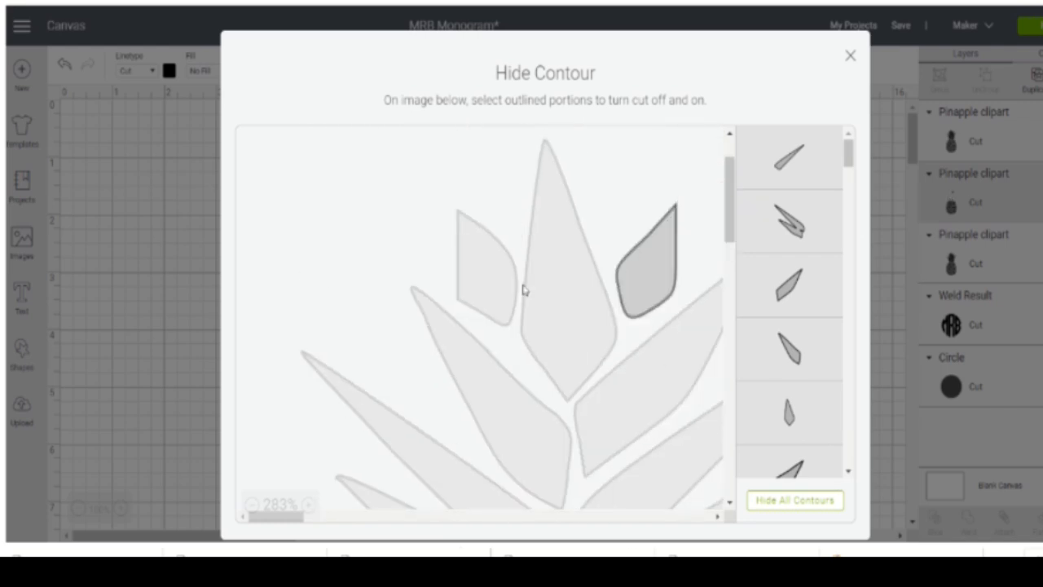
pyautogui.click(650, 257)
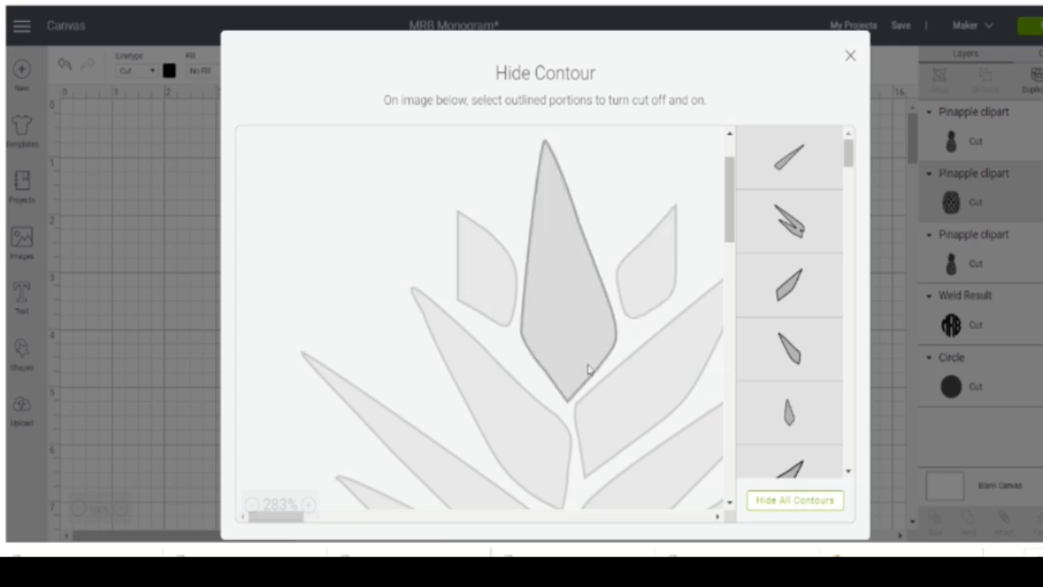
pyautogui.click(851, 57)
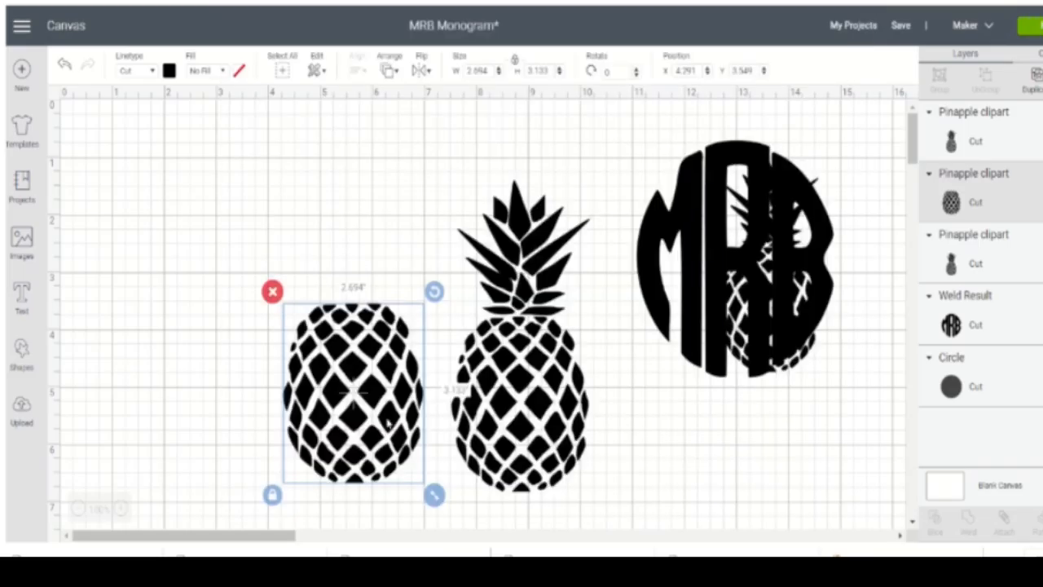
# - Open Contour for the middle pineapple and hide the uppermost pieces of its fruit body, down to the first central diamond
pyautogui.click(515, 305)
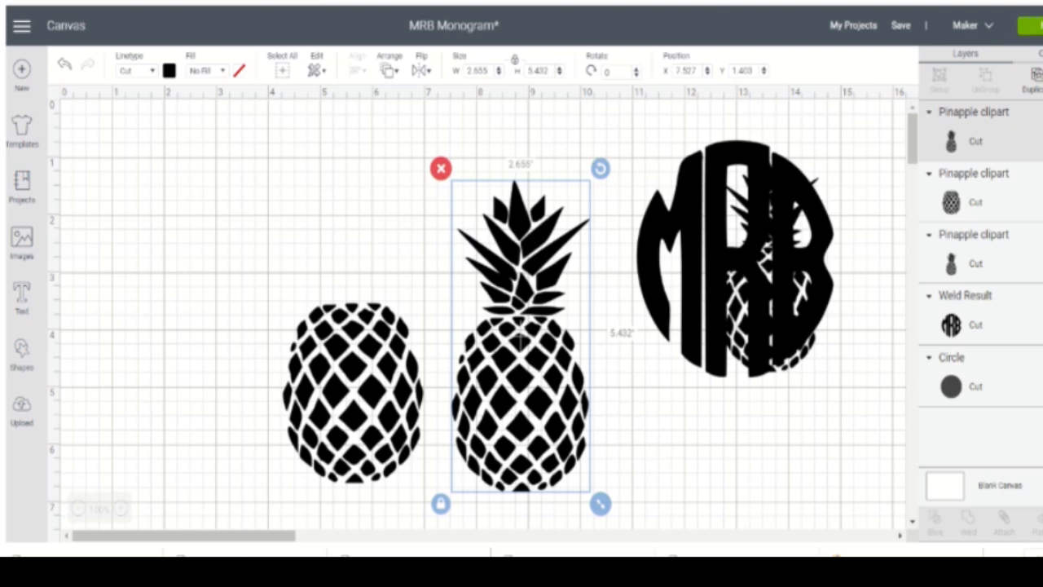
pyautogui.click(1042, 521)
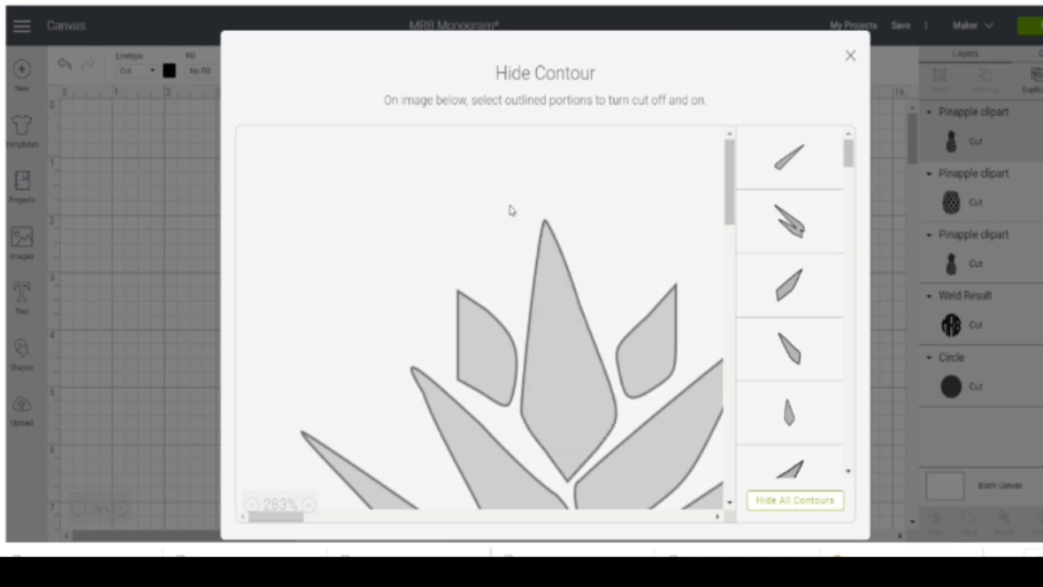
pyautogui.scroll(-8, 510, 210)
pyautogui.scroll(8, 510, 210)
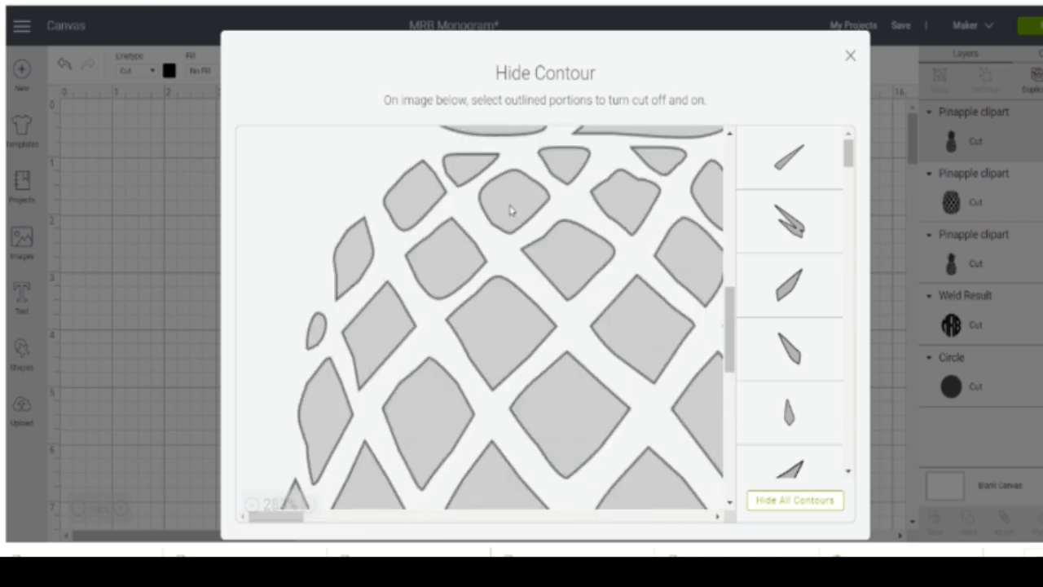
pyautogui.scroll(-5, 505, 220)
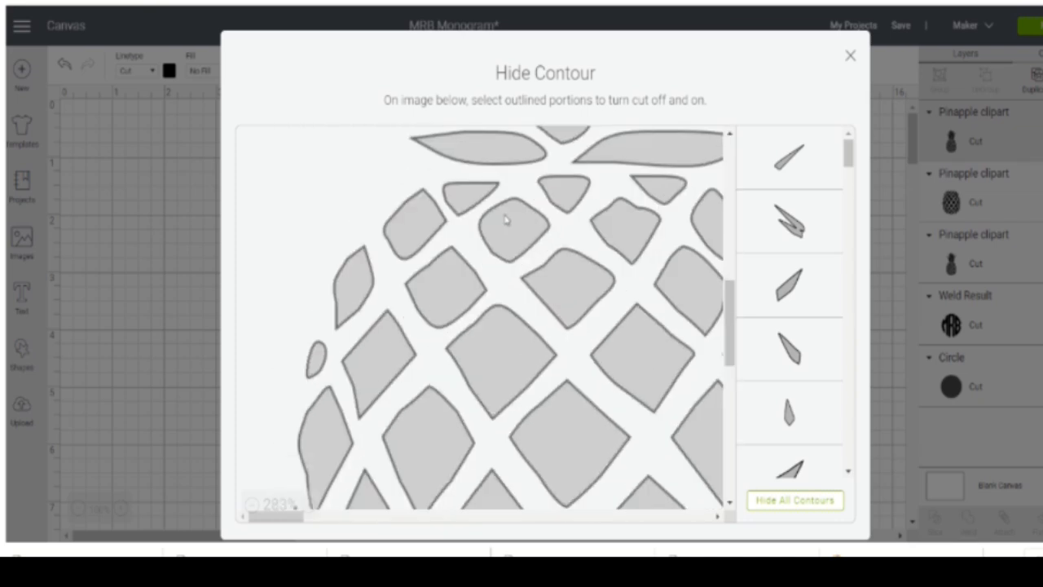
pyautogui.scroll(5, 505, 220)
pyautogui.scroll(-3, 505, 220)
pyautogui.click(565, 268)
pyautogui.click(466, 275)
pyautogui.click(668, 276)
pyautogui.click(617, 310)
pyautogui.click(499, 317)
pyautogui.click(548, 360)
pyautogui.click(421, 300)
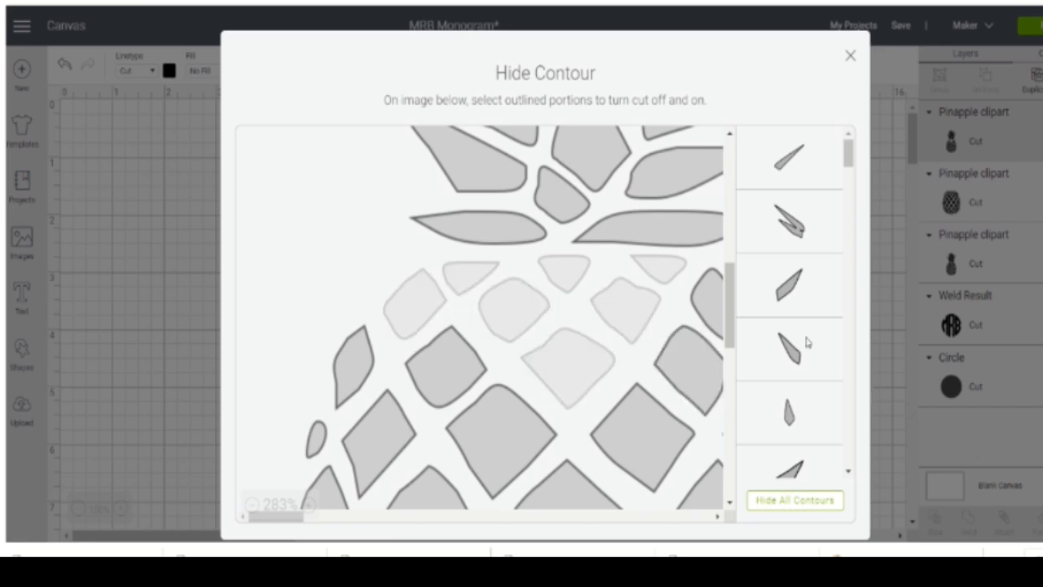
# - Hide several large diamond contours in the central part of the middle pineapple's fruit body
pyautogui.scroll(-5, 814, 318)
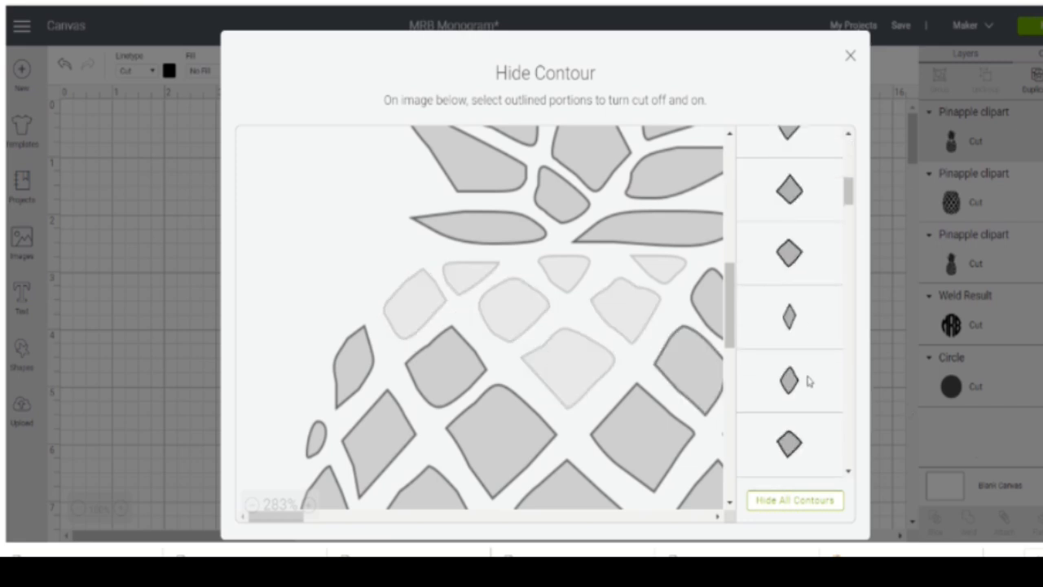
pyautogui.click(807, 380)
pyautogui.click(807, 331)
pyautogui.click(812, 258)
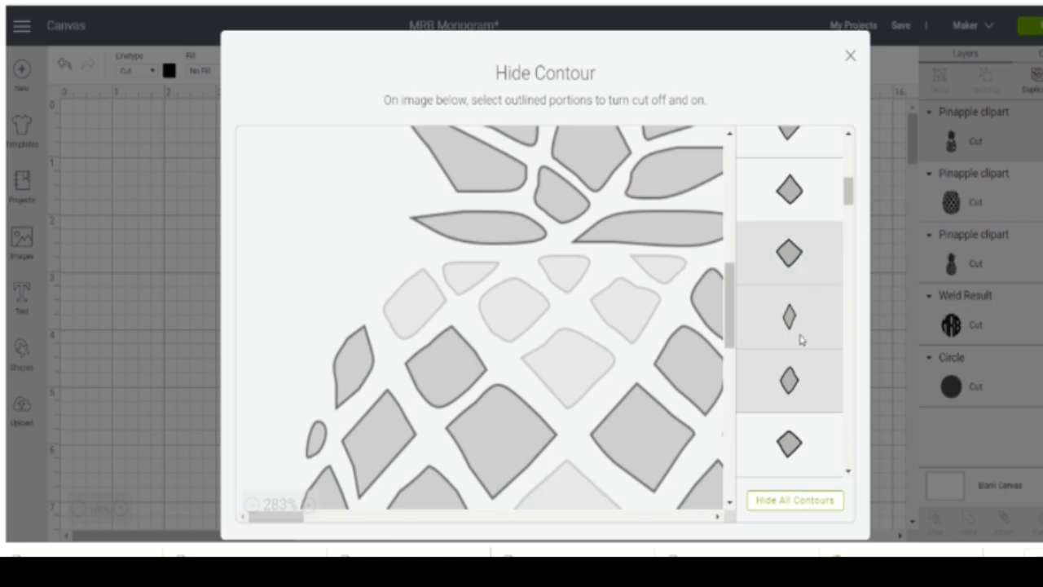
pyautogui.click(798, 441)
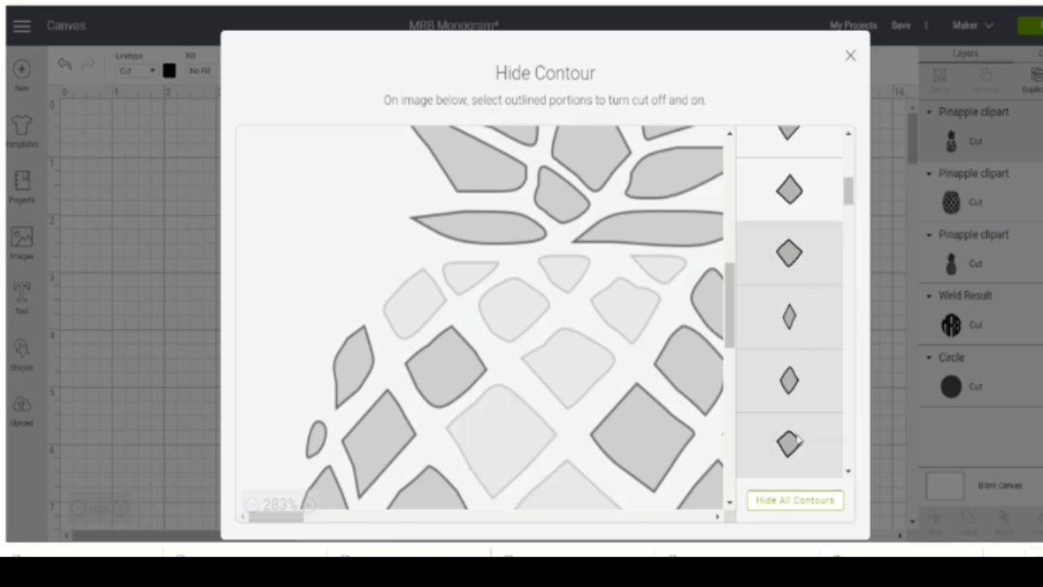
pyautogui.click(812, 192)
pyautogui.scroll(2, 790, 317)
pyautogui.click(778, 374)
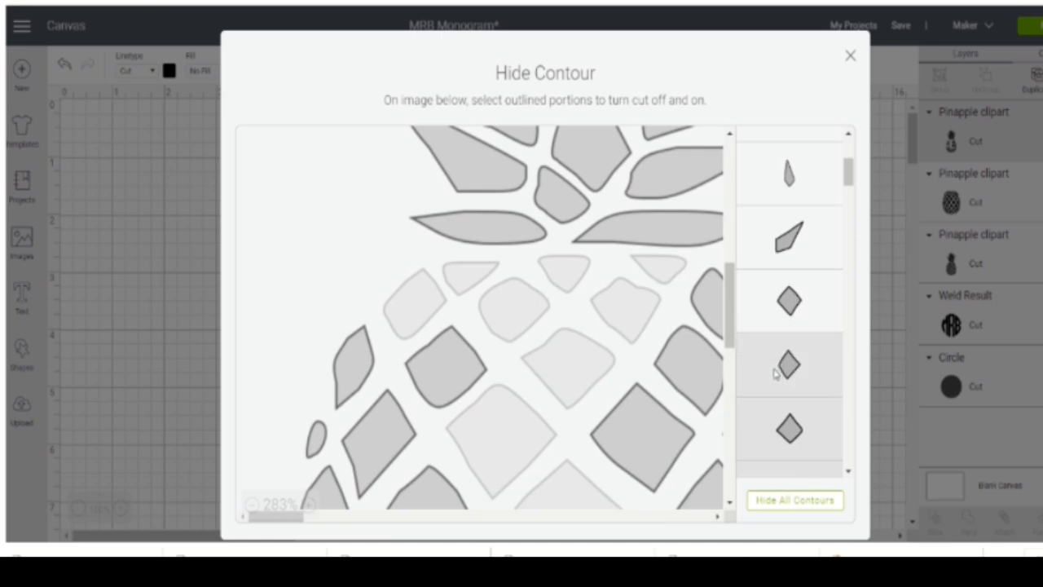
pyautogui.click(774, 318)
# - Hide further diamond contours of the middle pineapple's body, including the large one to the right of its upper centre
pyautogui.scroll(-3, 774, 323)
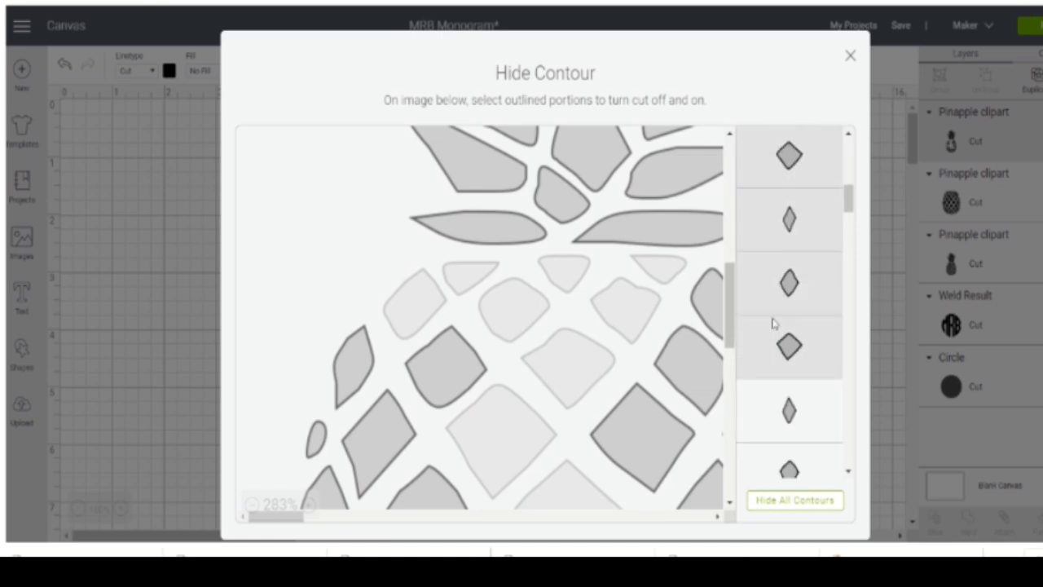
pyautogui.click(780, 283)
pyautogui.click(775, 344)
pyautogui.click(780, 399)
pyautogui.scroll(-3, 774, 399)
pyautogui.click(766, 364)
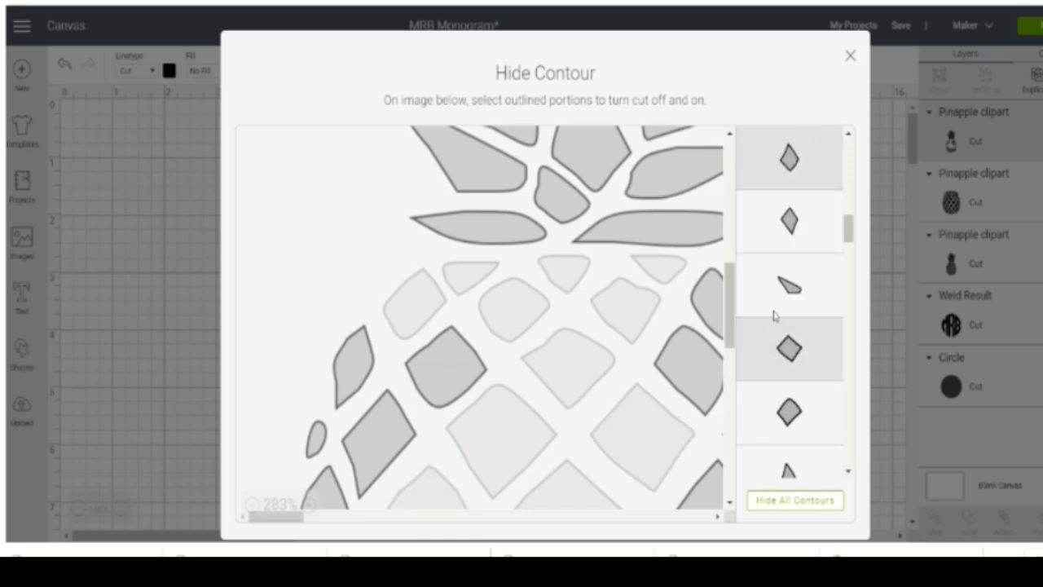
# - Hide more body diamonds of the middle pineapple while keeping all its crown leaves switched on
pyautogui.click(775, 289)
pyautogui.click(766, 214)
pyautogui.click(758, 425)
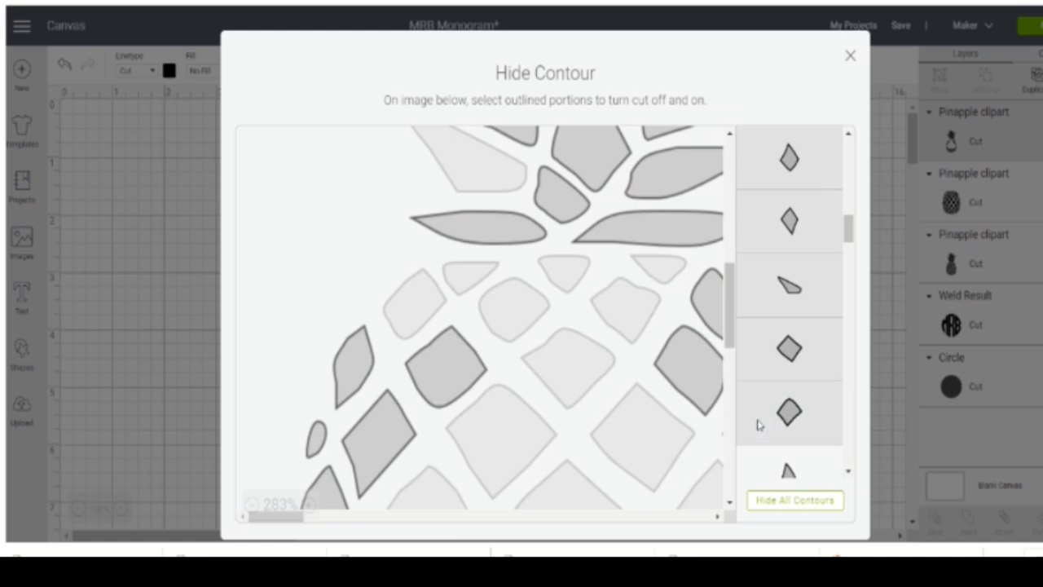
pyautogui.click(765, 468)
pyautogui.scroll(-5, 771, 262)
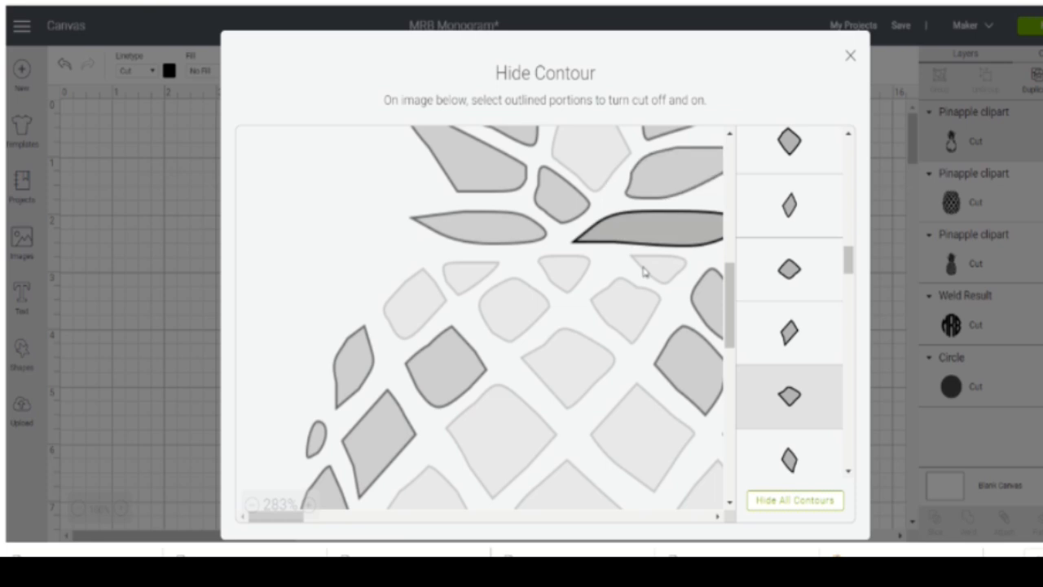
pyautogui.scroll(5, 646, 373)
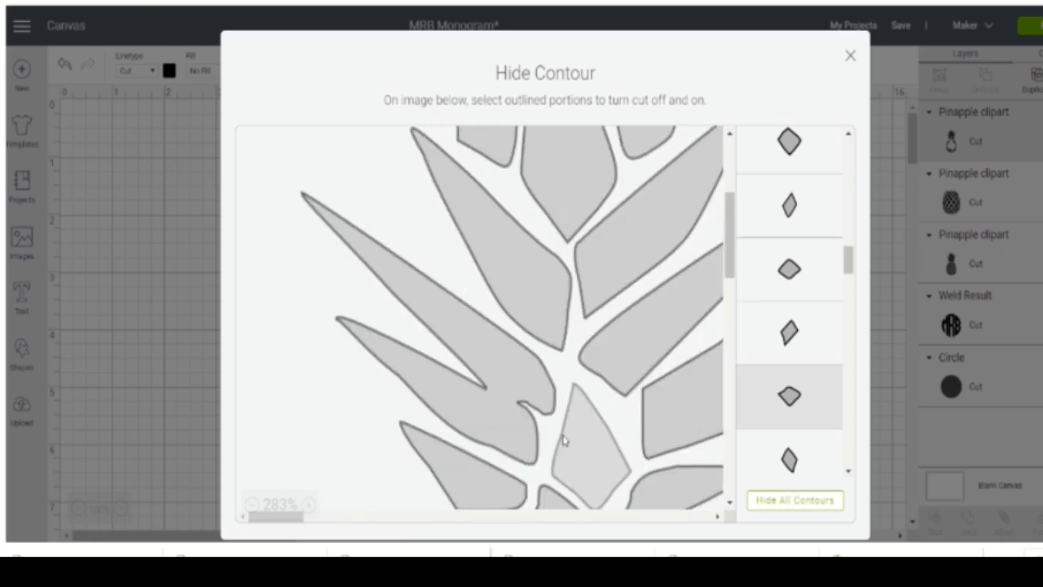
pyautogui.scroll(-5, 671, 237)
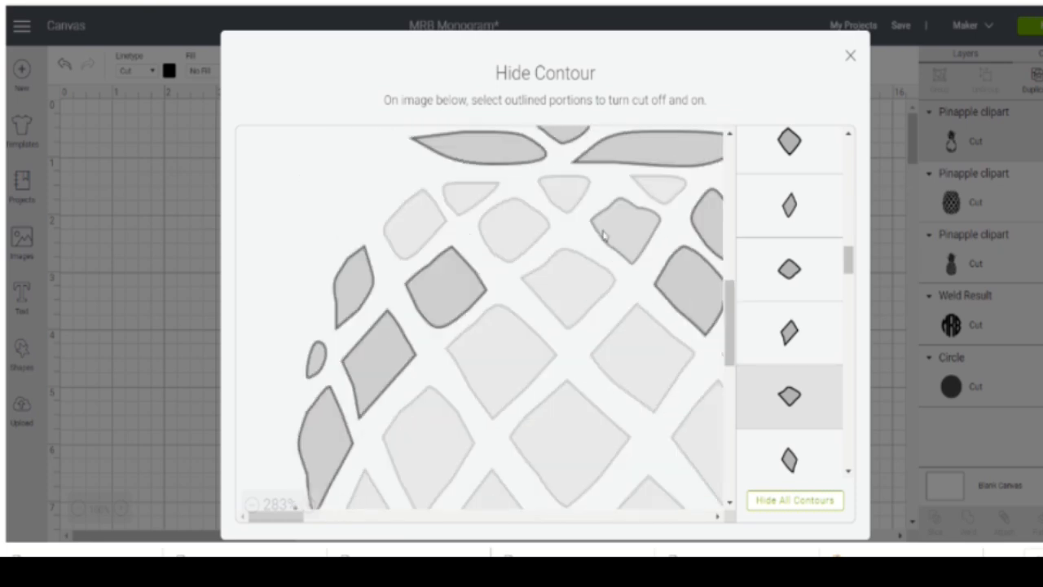
# - Hide the pieces along the upper and middle left edge of the middle pineapple's fruit body
pyautogui.click(422, 313)
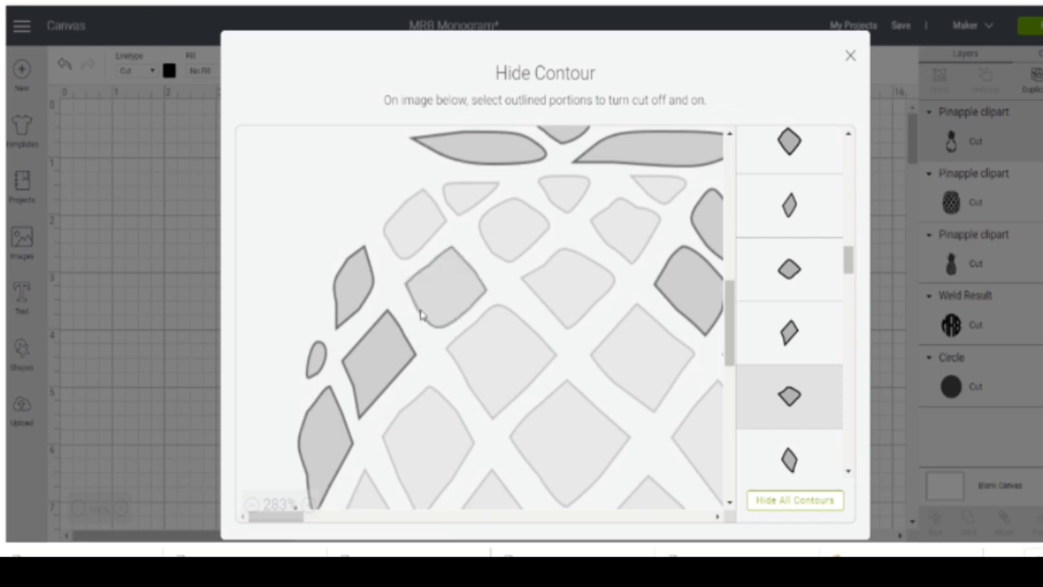
pyautogui.click(397, 349)
pyautogui.click(358, 275)
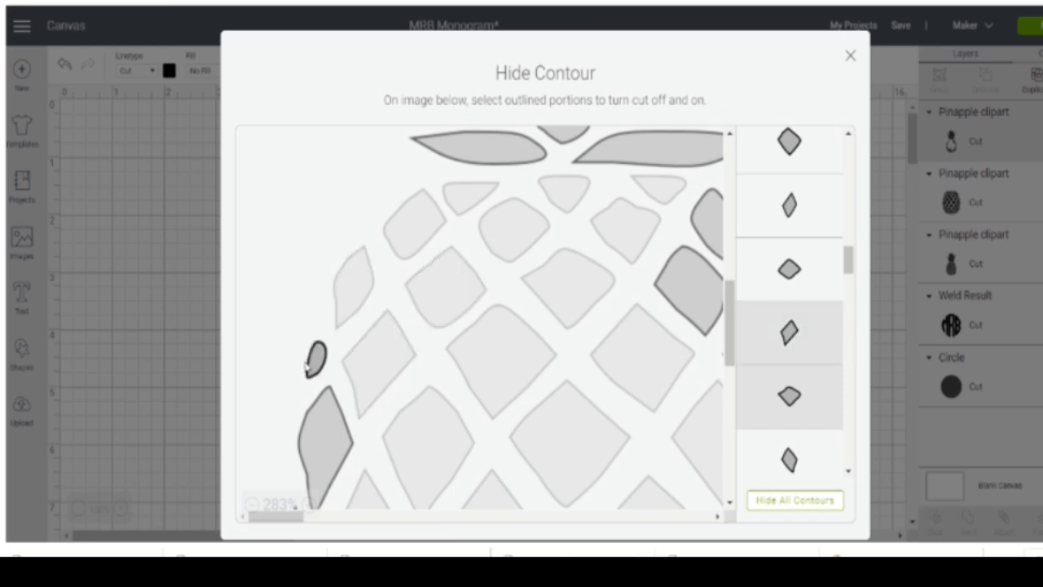
pyautogui.click(319, 435)
pyautogui.scroll(-3, 326, 296)
pyautogui.click(341, 266)
pyautogui.click(295, 197)
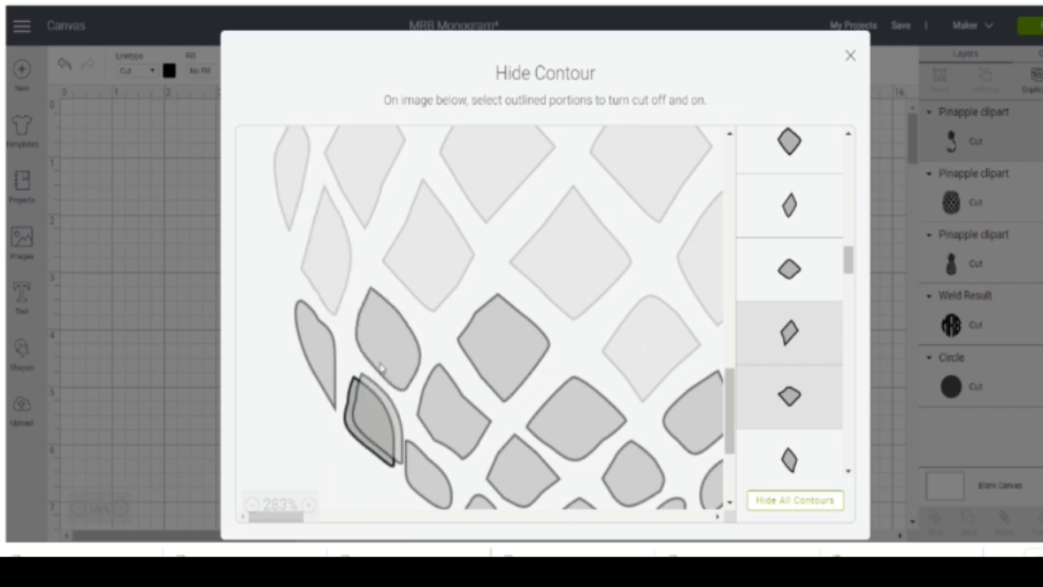
# - Hide the lower-left and lower-central pieces of the middle pineapple's fruit body, above its small bottom edge pieces
pyautogui.click(372, 414)
pyautogui.click(388, 348)
pyautogui.click(320, 357)
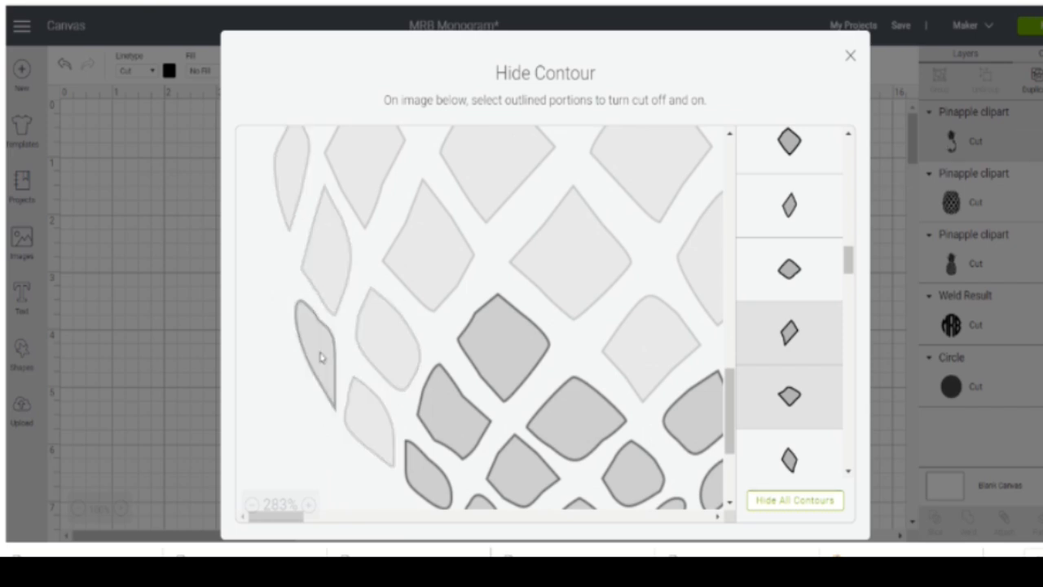
pyautogui.click(442, 479)
pyautogui.click(460, 429)
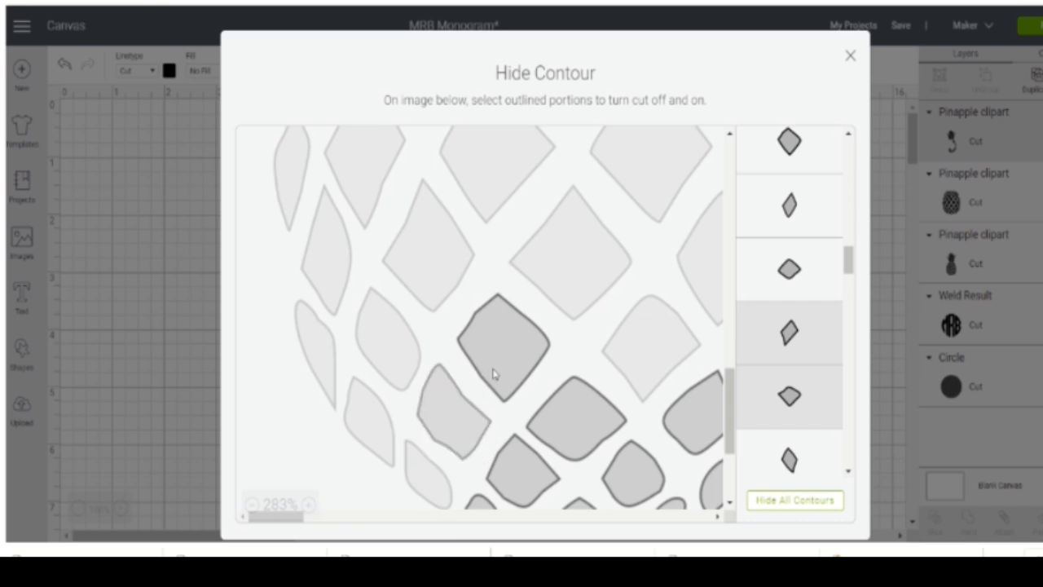
pyautogui.click(579, 414)
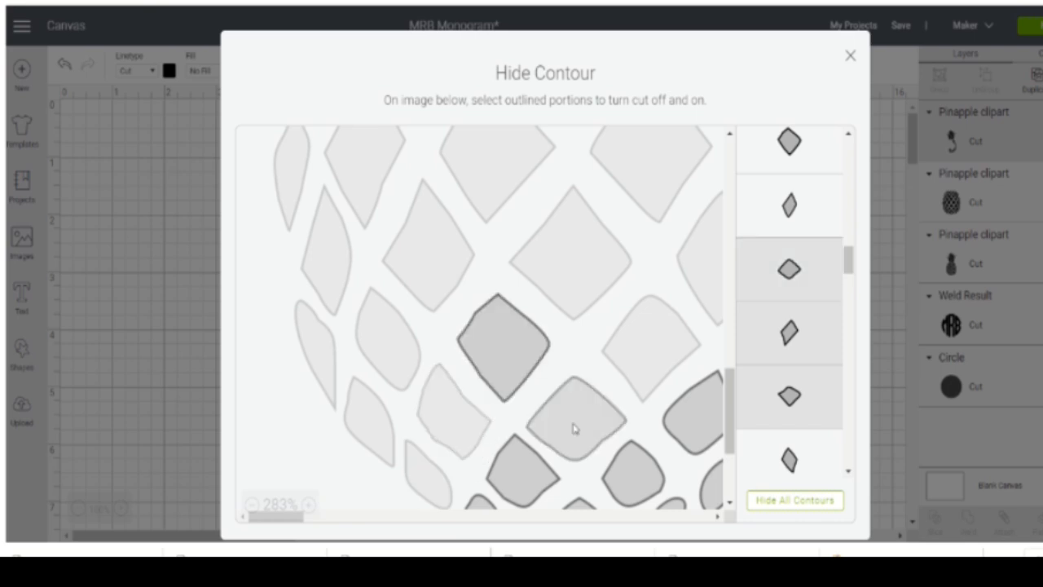
pyautogui.click(528, 467)
pyautogui.click(503, 362)
pyautogui.click(692, 416)
pyautogui.click(624, 484)
pyautogui.scroll(-3, 587, 293)
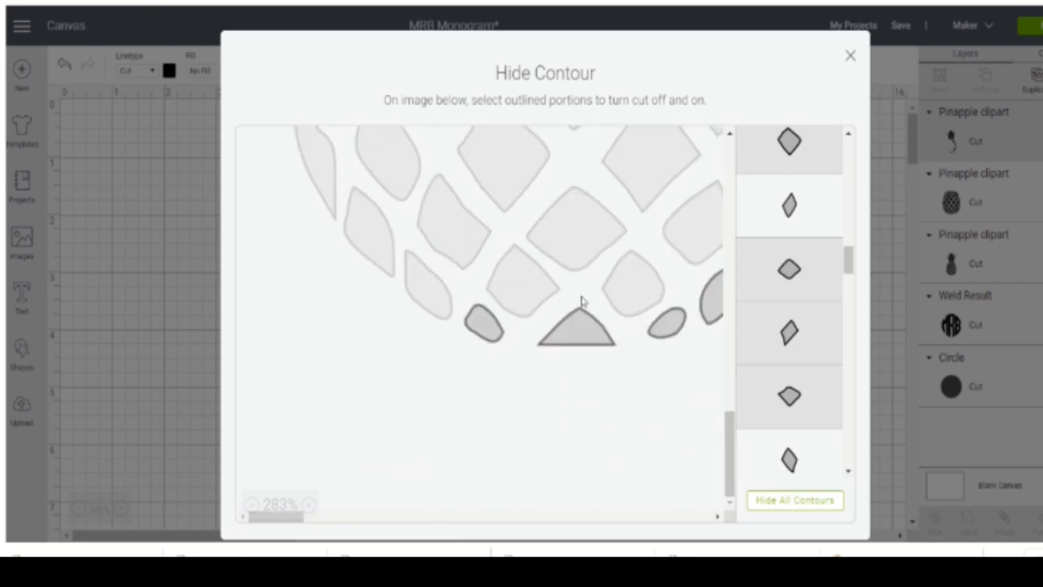
# - Hide the small pieces along the bottom edge of the middle pineapple's fruit body and the diamond on its upper right
pyautogui.click(580, 334)
pyautogui.click(481, 327)
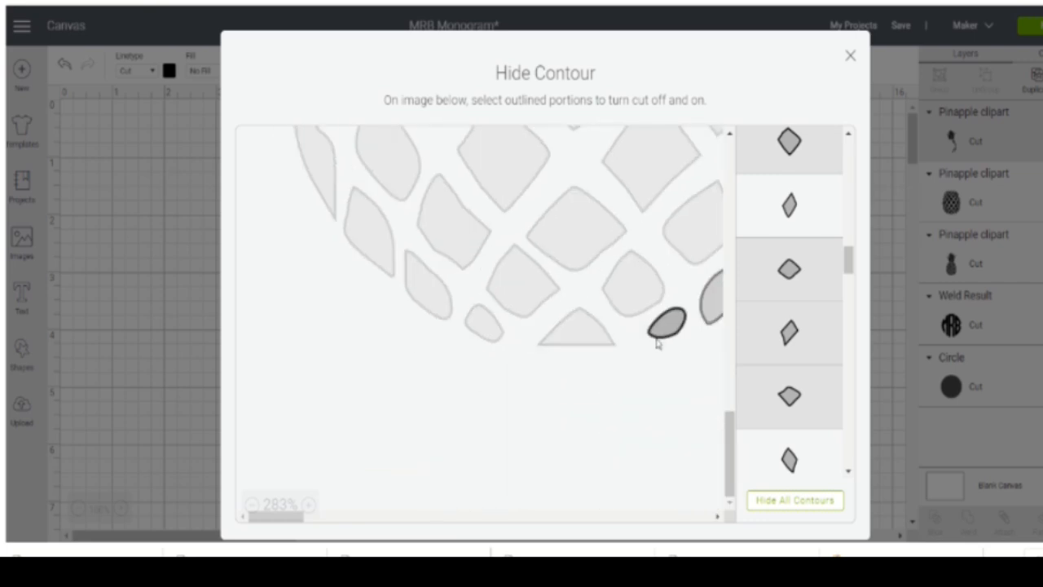
pyautogui.click(666, 335)
pyautogui.scroll(5, 585, 415)
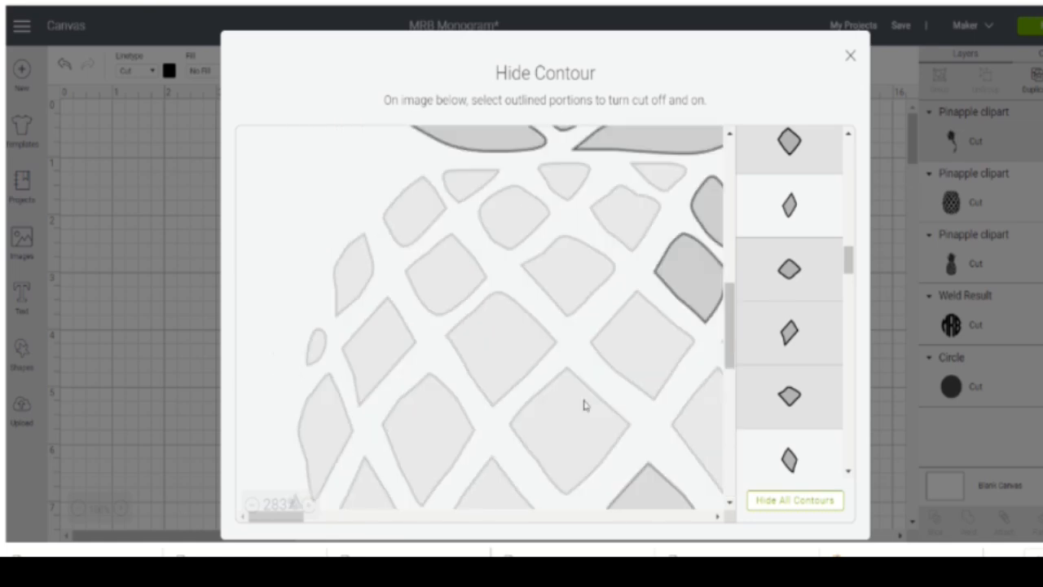
pyautogui.click(705, 327)
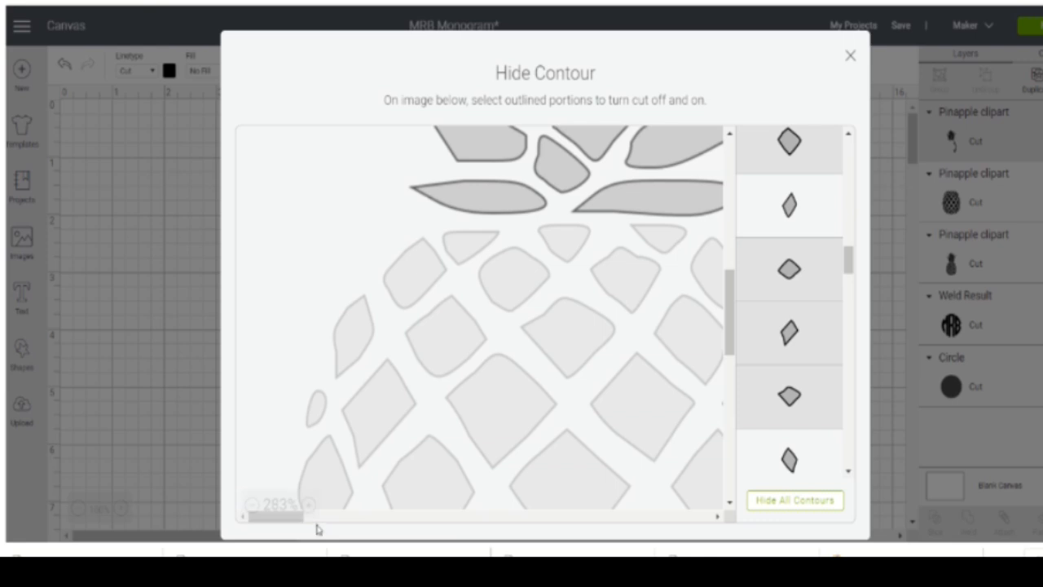
# - Hide the remaining pieces along the fruit body's right edge and close the contour editor, keeping only the crown leaves
pyautogui.click(250, 505)
pyautogui.click(251, 505)
pyautogui.click(251, 505)
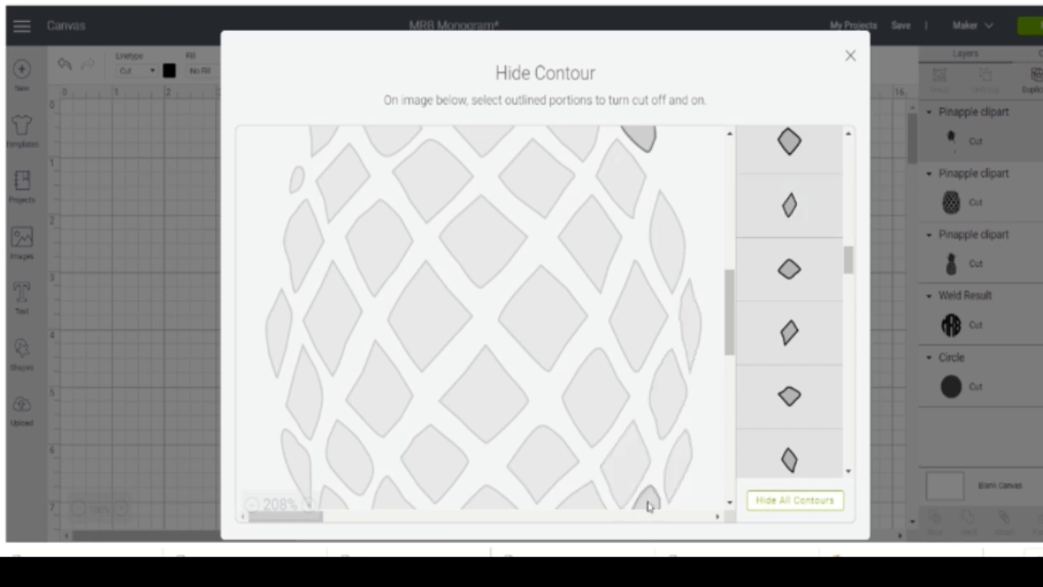
pyautogui.scroll(1, 572, 270)
pyautogui.scroll(3, 572, 271)
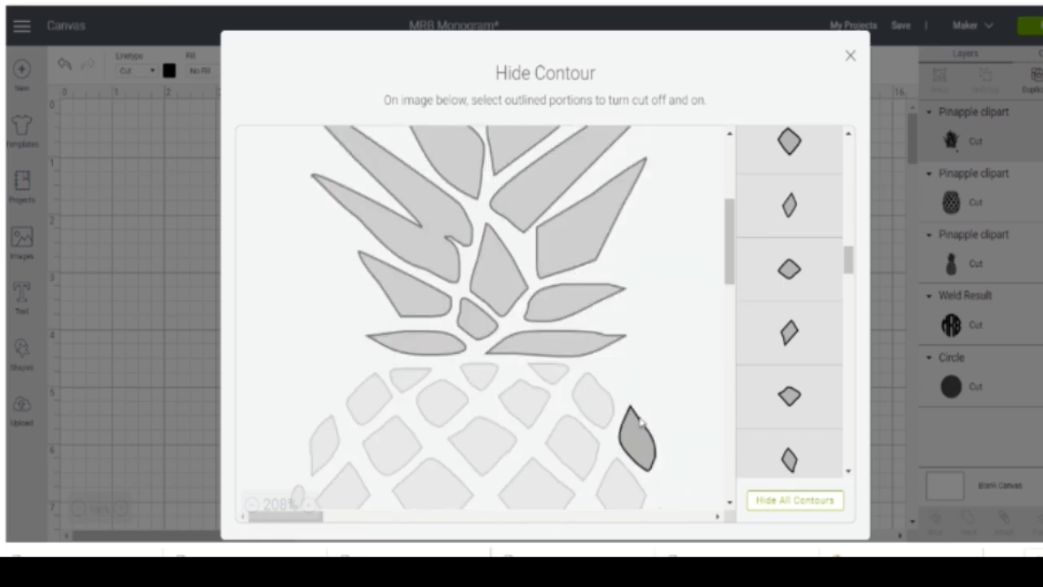
pyautogui.scroll(-5, 676, 277)
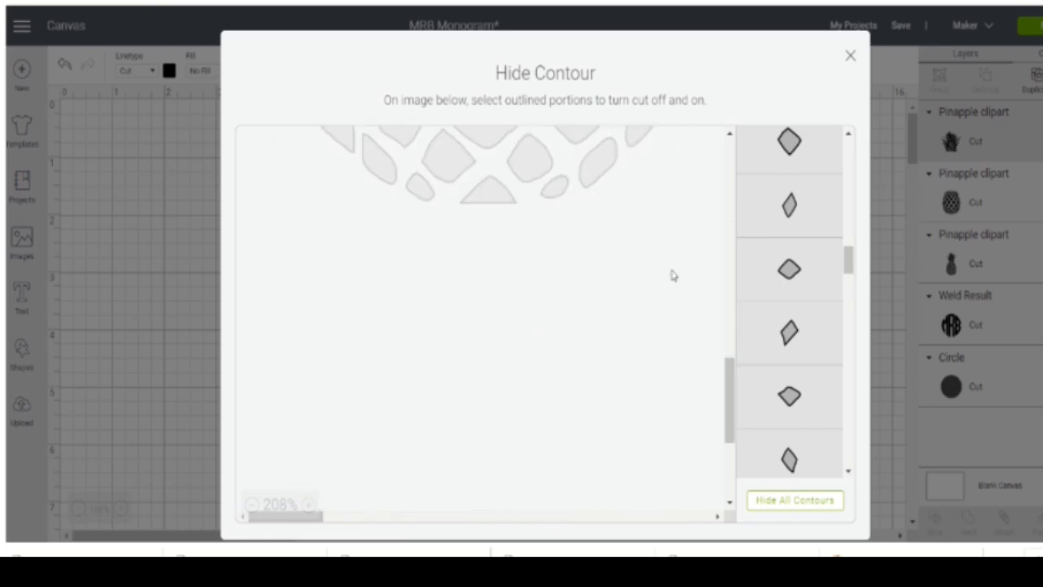
pyautogui.click(851, 59)
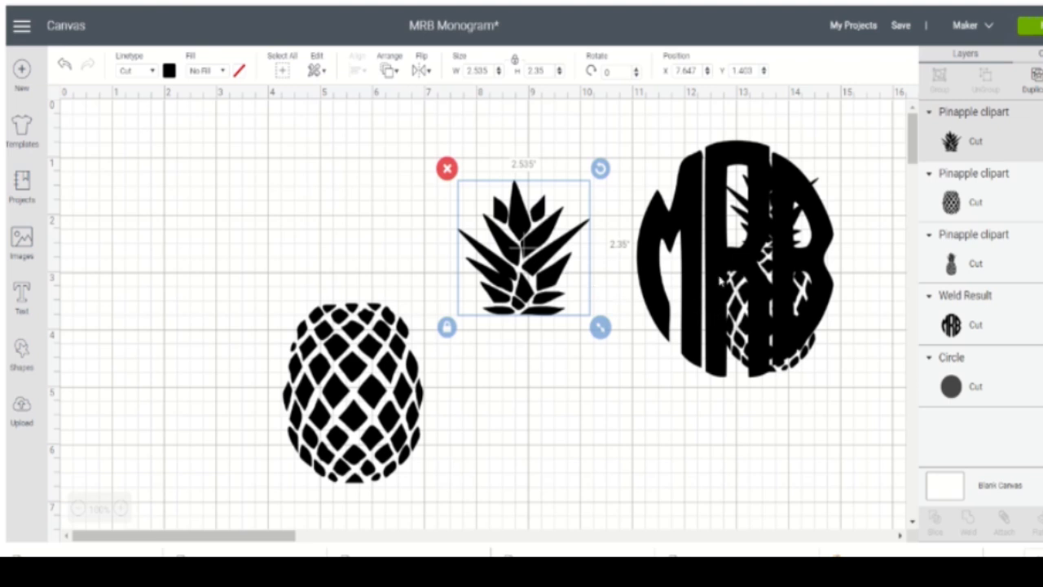
# - Move the MRB monogram away from the small pineapple and place the separated crown directly on top of the fruit body
pyautogui.moveTo(711, 234); pyautogui.dragTo(780, 533)
pyautogui.moveTo(526, 258); pyautogui.dragTo(356, 237)
pyautogui.click(531, 250)
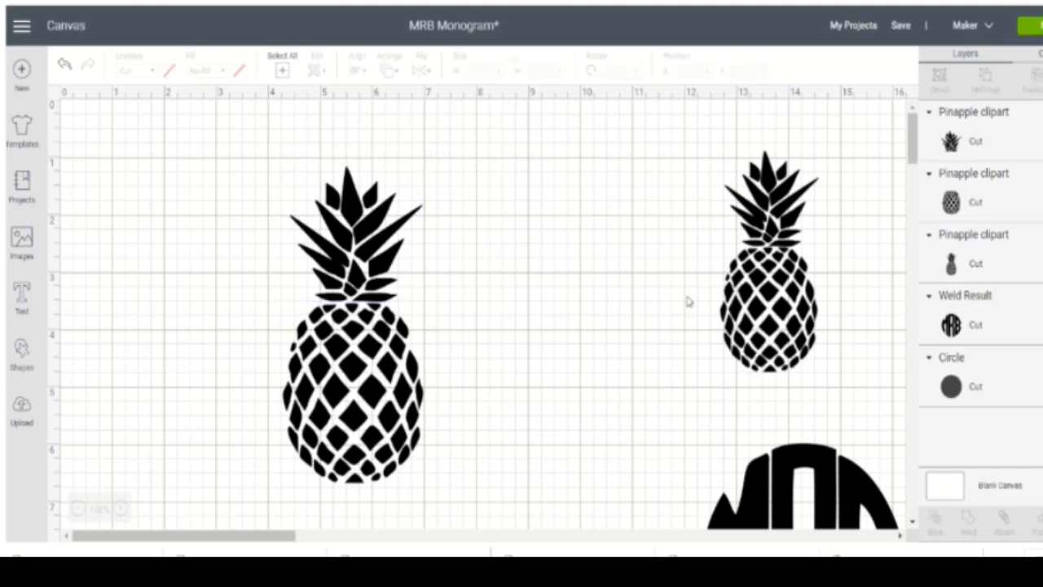
# - Delete the spare whole pineapple from the canvas
pyautogui.moveTo(790, 306); pyautogui.dragTo(698, 479)
pyautogui.moveTo(630, 354); pyautogui.dragTo(672, 322)
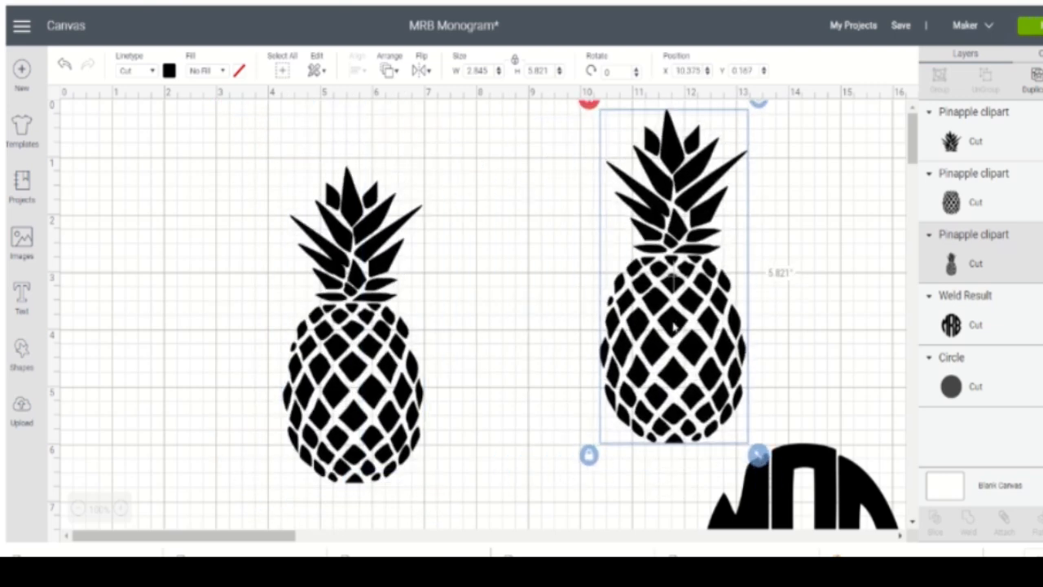
pyautogui.rightClick(683, 325)
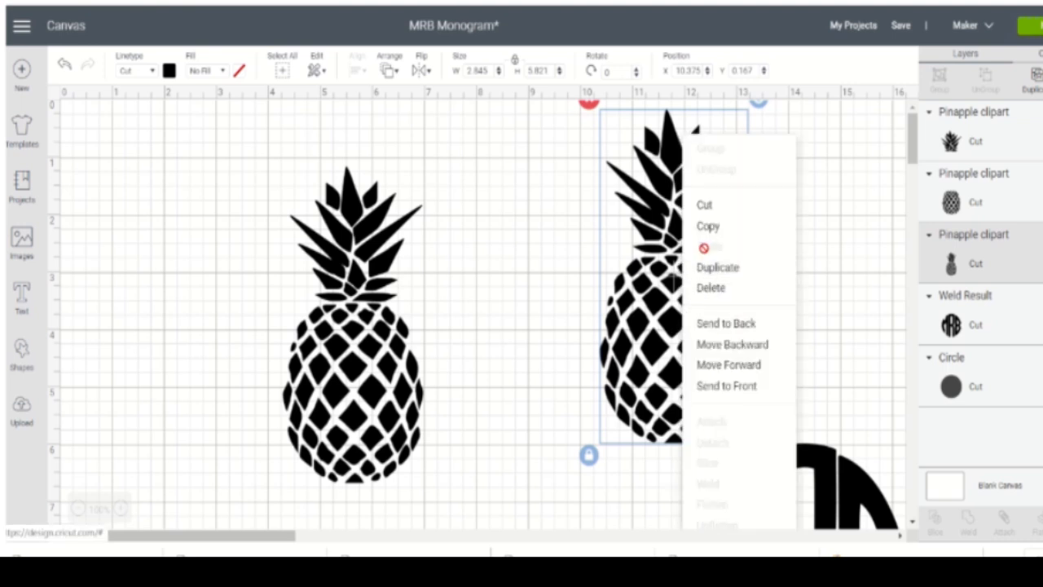
pyautogui.click(708, 288)
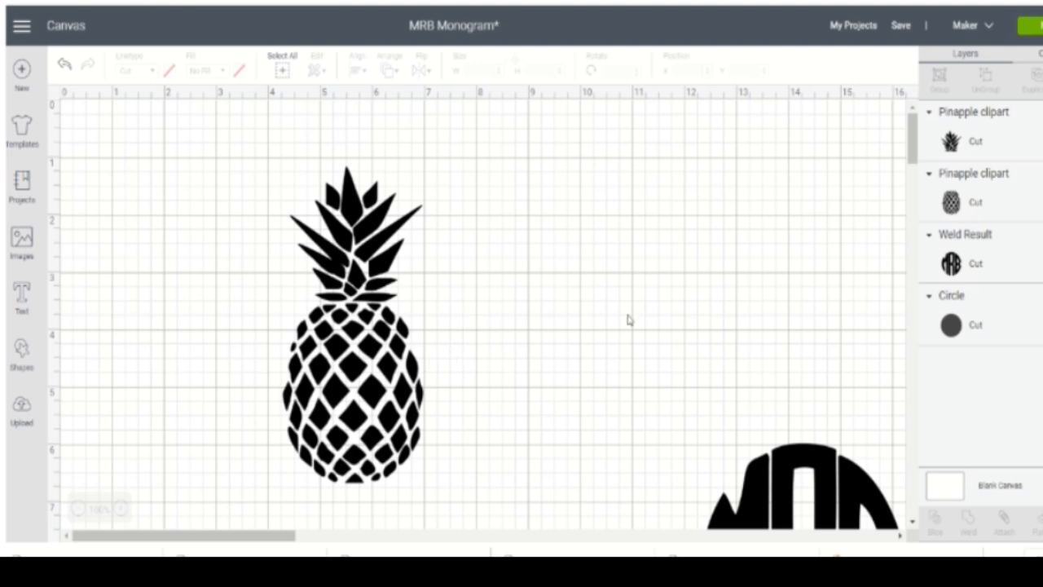
# - Change the pineapple's fruit body from black to golden yellow
pyautogui.click(989, 201)
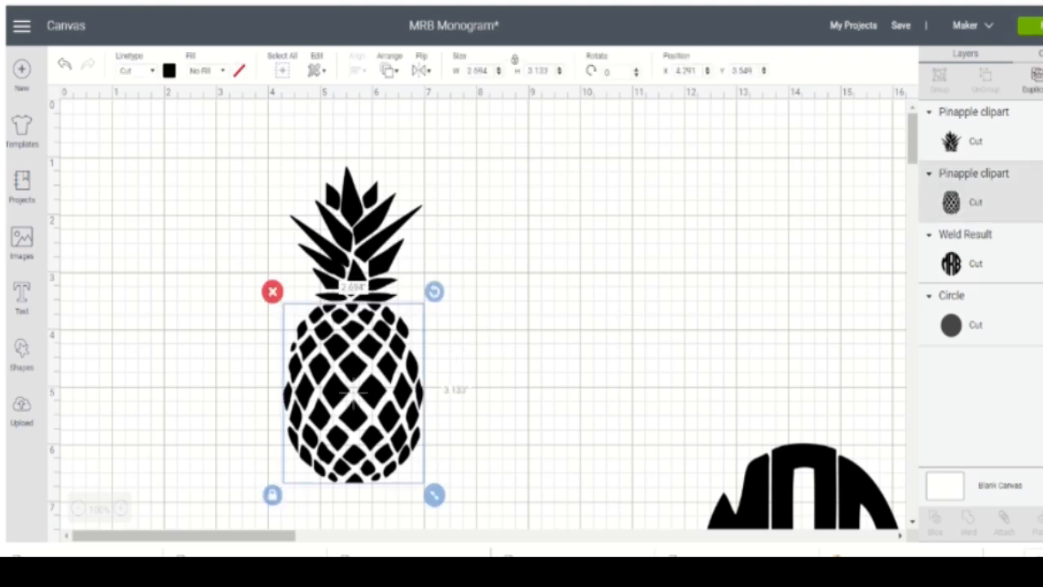
pyautogui.click(169, 72)
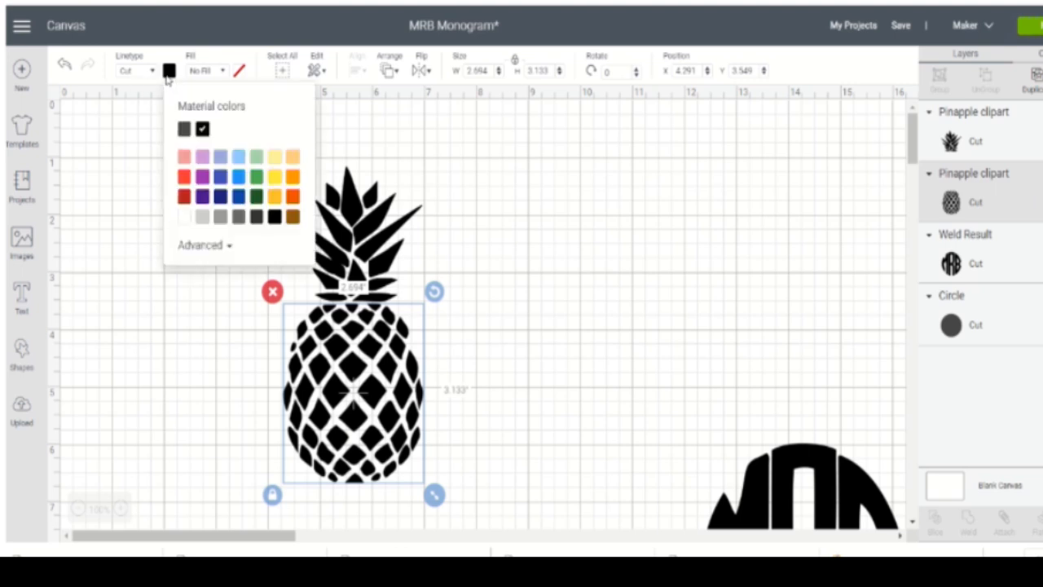
pyautogui.click(276, 197)
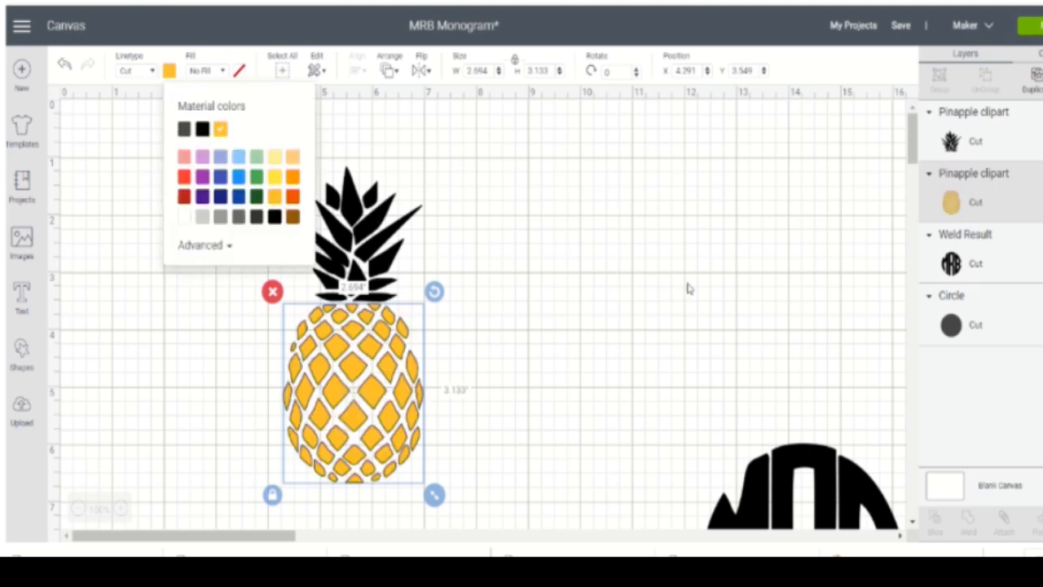
# - Change the pineapple's crown to dark green
pyautogui.click(945, 147)
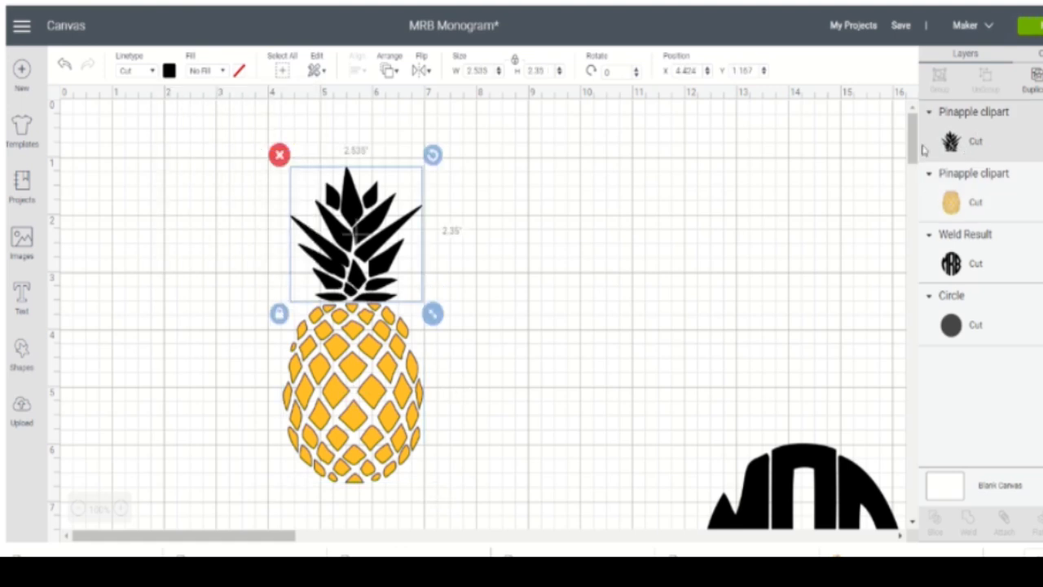
pyautogui.click(170, 72)
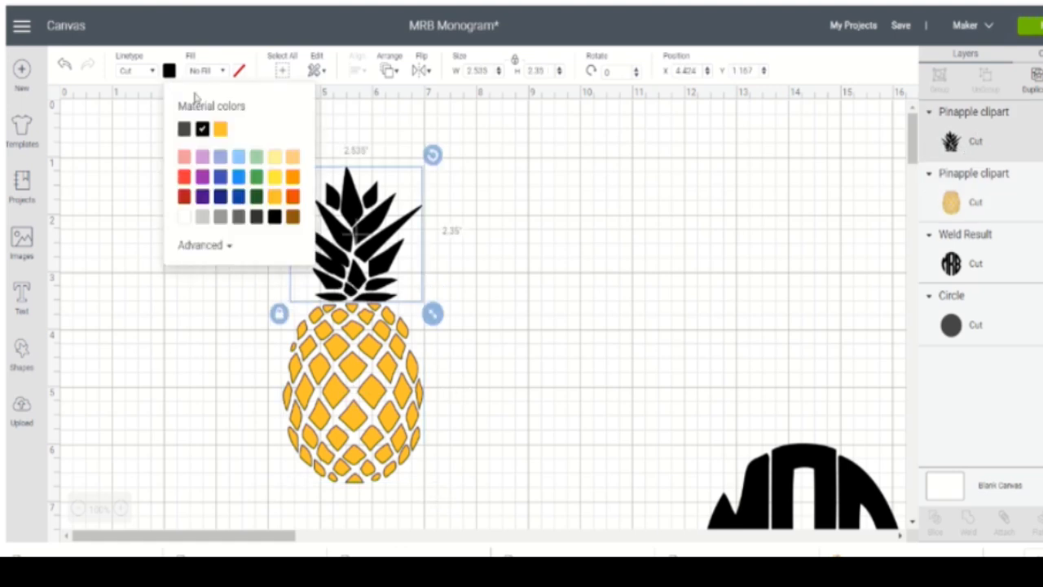
pyautogui.click(257, 198)
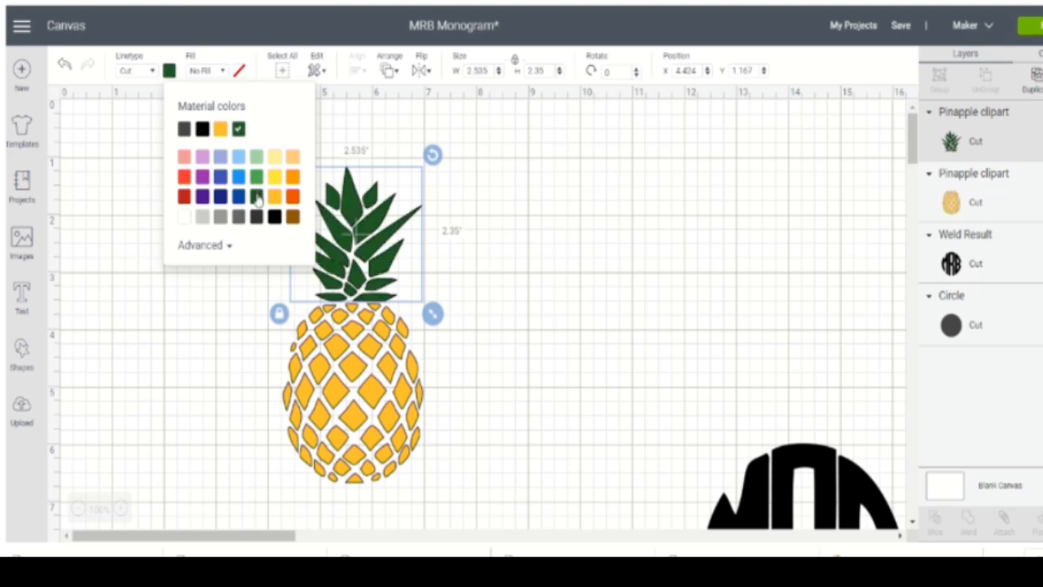
pyautogui.click(725, 215)
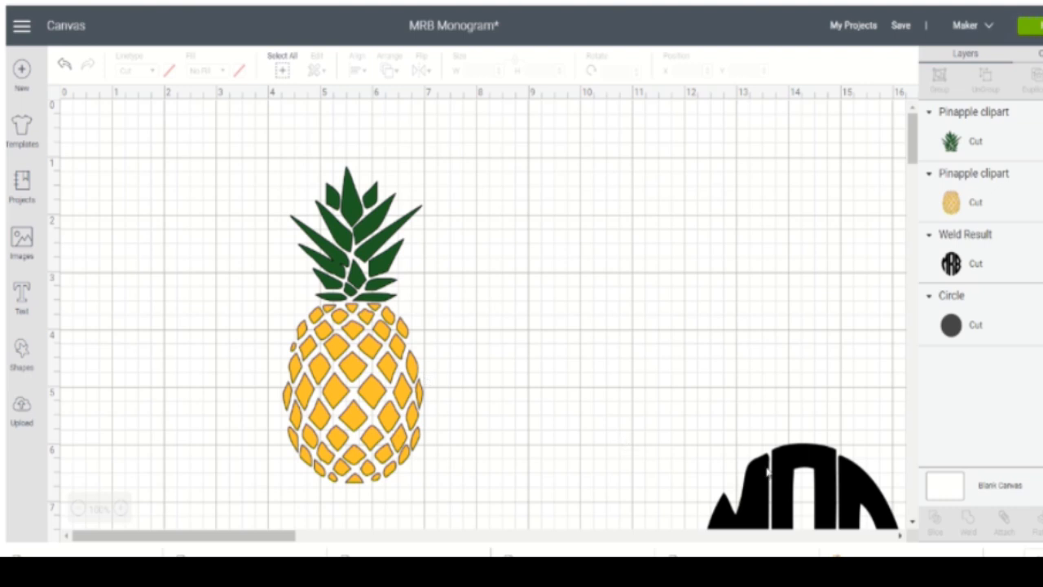
# - Bring the MRB monogram fully onto the visible canvas and move the pineapple's crown and body together to the canvas's upper-left area
pyautogui.moveTo(782, 462); pyautogui.dragTo(613, 259)
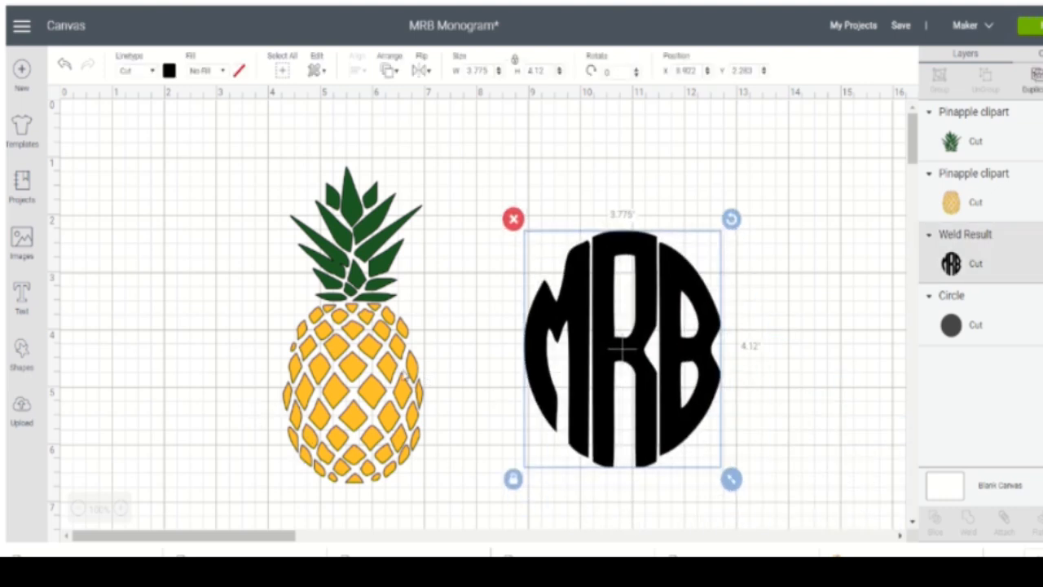
pyautogui.moveTo(257, 138); pyautogui.dragTo(466, 516)
pyautogui.moveTo(399, 349); pyautogui.dragTo(211, 303)
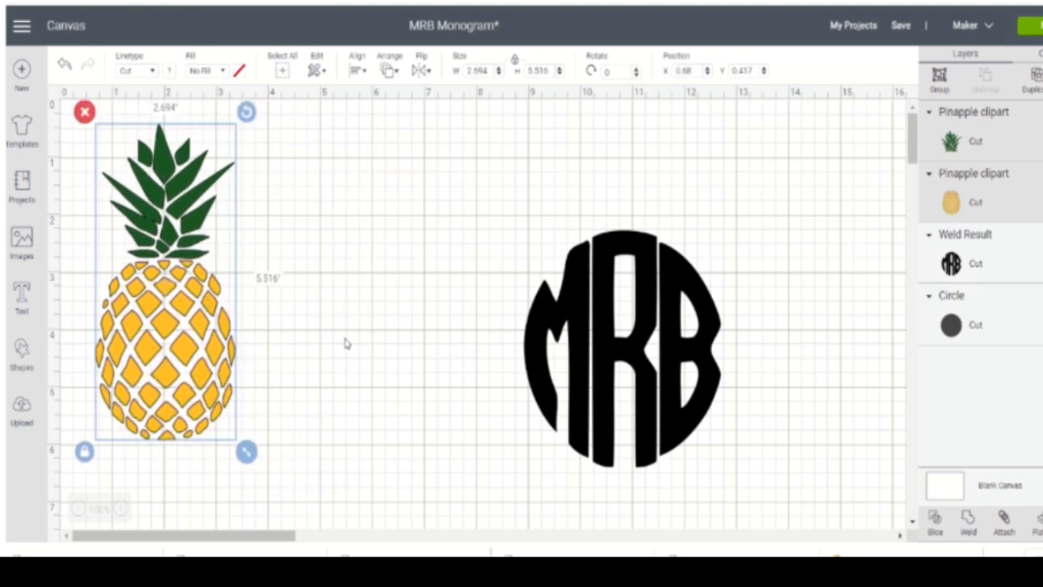
pyautogui.click(344, 335)
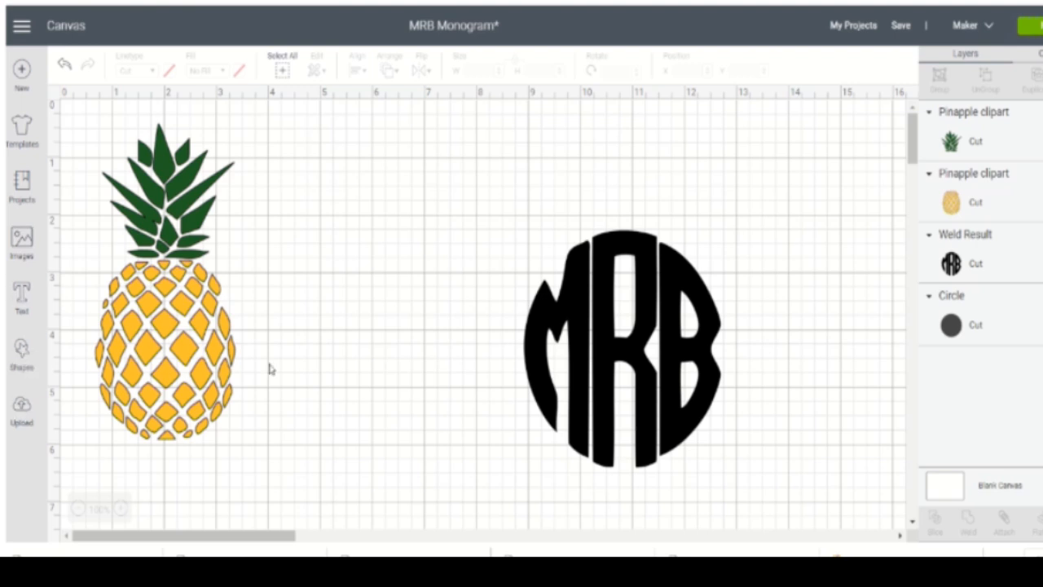
# - Shrink the MRB monogram with unlocked proportions to about 1.872 by 1.801 inches and shift it slightly
pyautogui.click(575, 409)
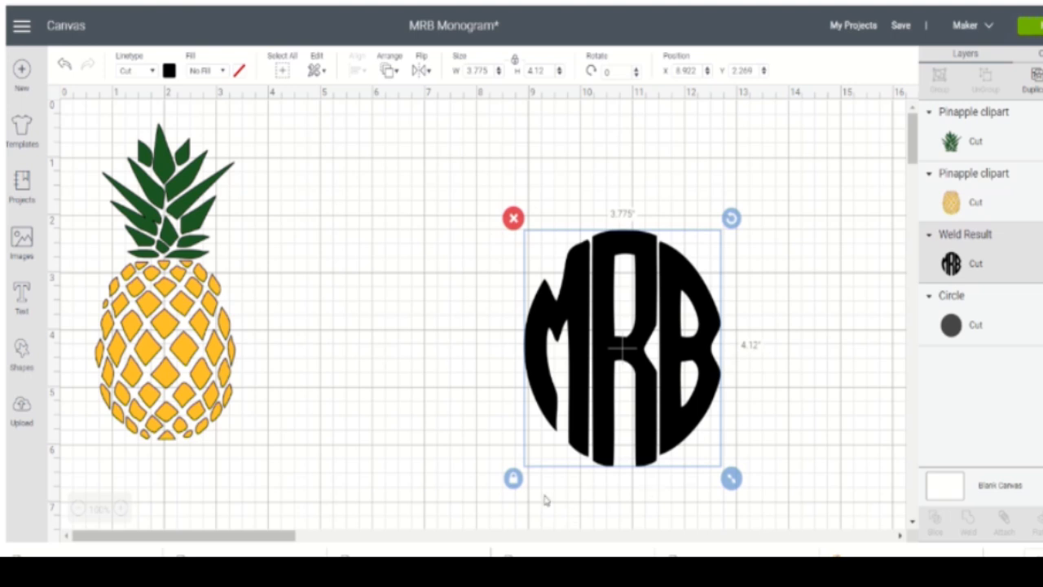
pyautogui.moveTo(731, 478); pyautogui.dragTo(633, 345)
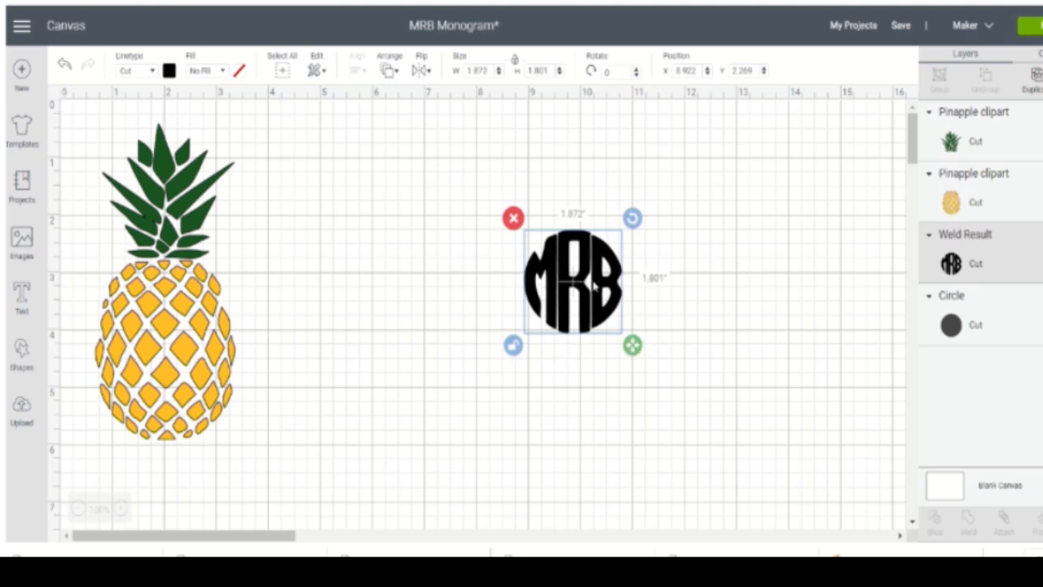
pyautogui.moveTo(587, 285); pyautogui.dragTo(616, 306)
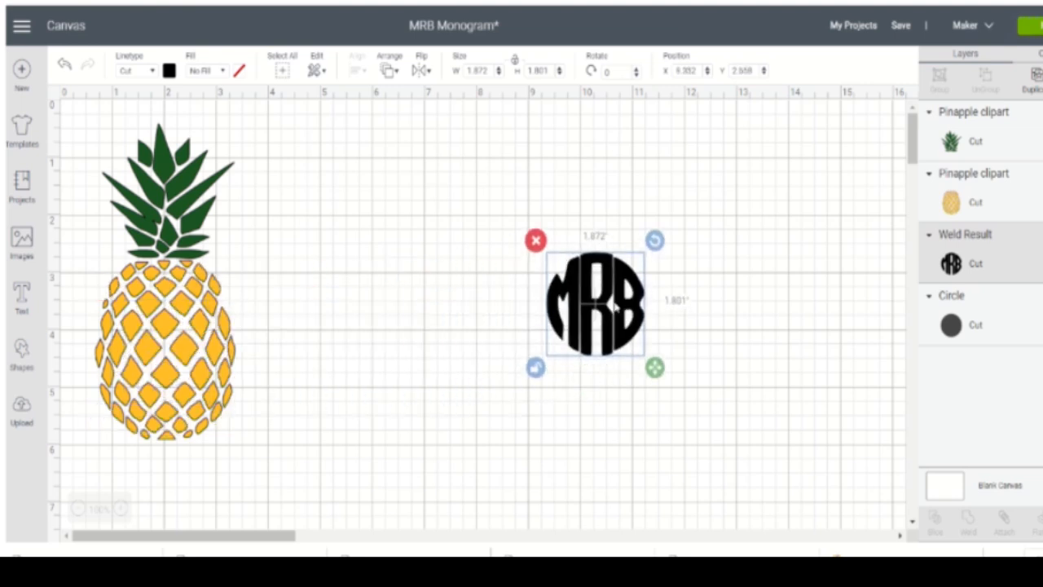
# - Insert a circle between the pineapple and the monogram, unlock its proportions and shrink it
pyautogui.click(22, 350)
pyautogui.click(130, 243)
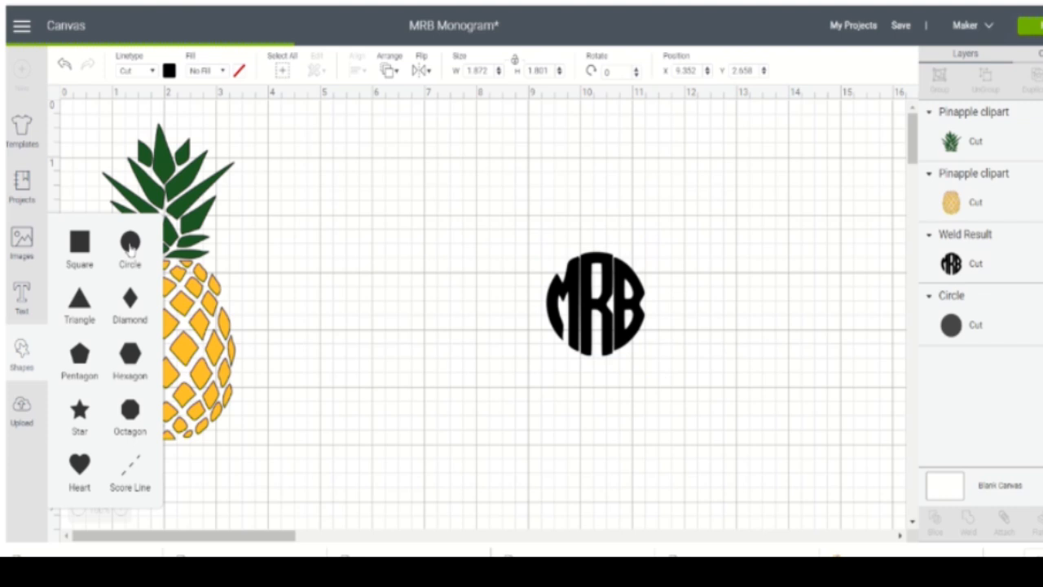
pyautogui.moveTo(225, 288); pyautogui.dragTo(427, 304)
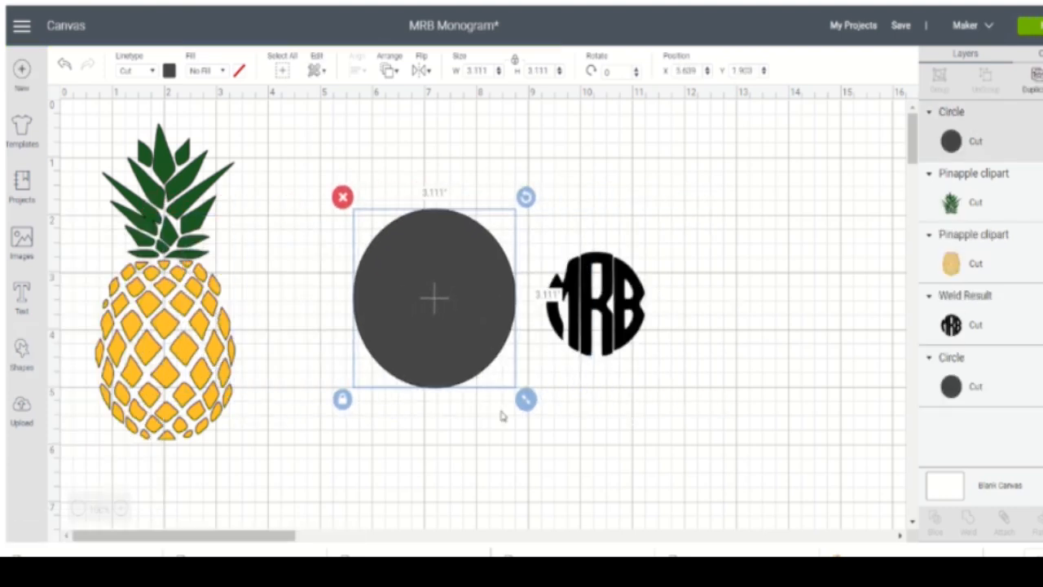
pyautogui.click(343, 399)
pyautogui.moveTo(526, 400); pyautogui.dragTo(487, 353)
# - Fit the circle slightly larger than the monogram at about 2.056 by 1.986 inches and center it over the pineapple's fruit body
pyautogui.moveTo(597, 303); pyautogui.dragTo(596, 274)
pyautogui.moveTo(411, 277); pyautogui.dragTo(371, 369)
pyautogui.moveTo(447, 440); pyautogui.dragTo(433, 425)
pyautogui.moveTo(552, 273); pyautogui.dragTo(505, 345)
pyautogui.moveTo(378, 365); pyautogui.dragTo(175, 356)
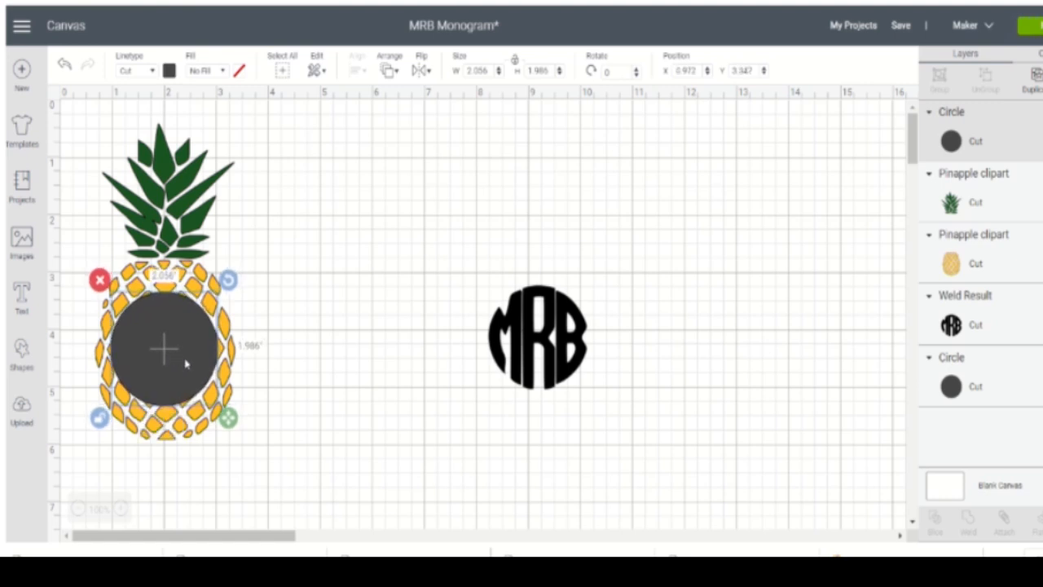
pyautogui.click(344, 334)
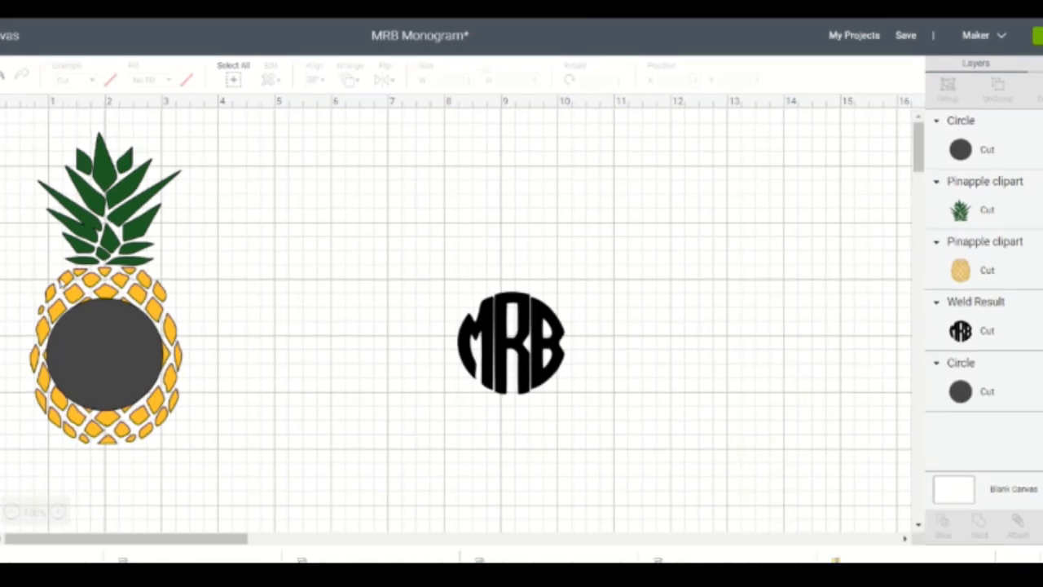
# - Slice the circle out of the pineapple's fruit body and move the cut-out pieces aside to leave a round opening
pyautogui.moveTo(4, 283); pyautogui.dragTo(195, 415)
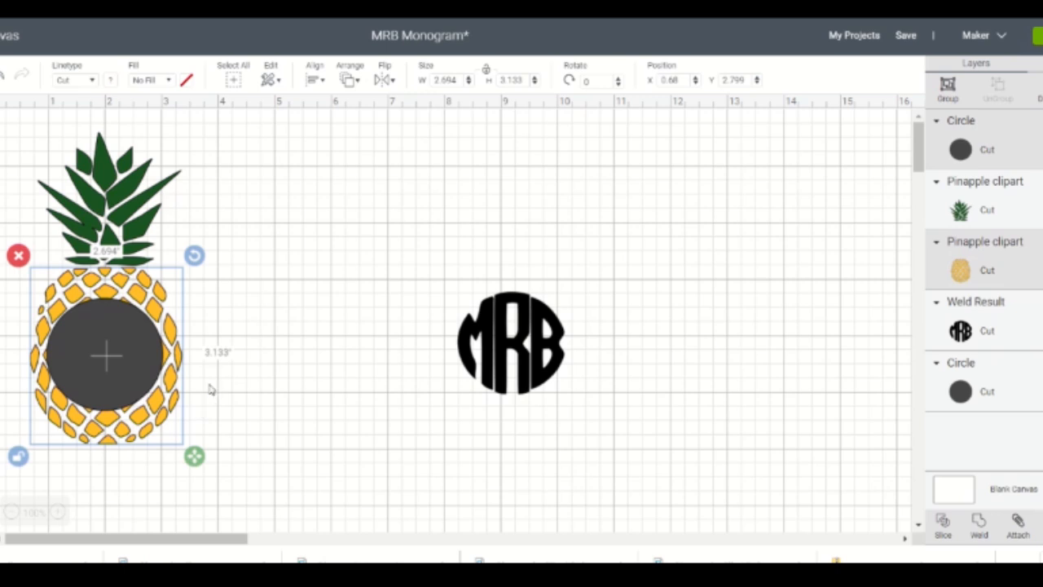
pyautogui.click(943, 529)
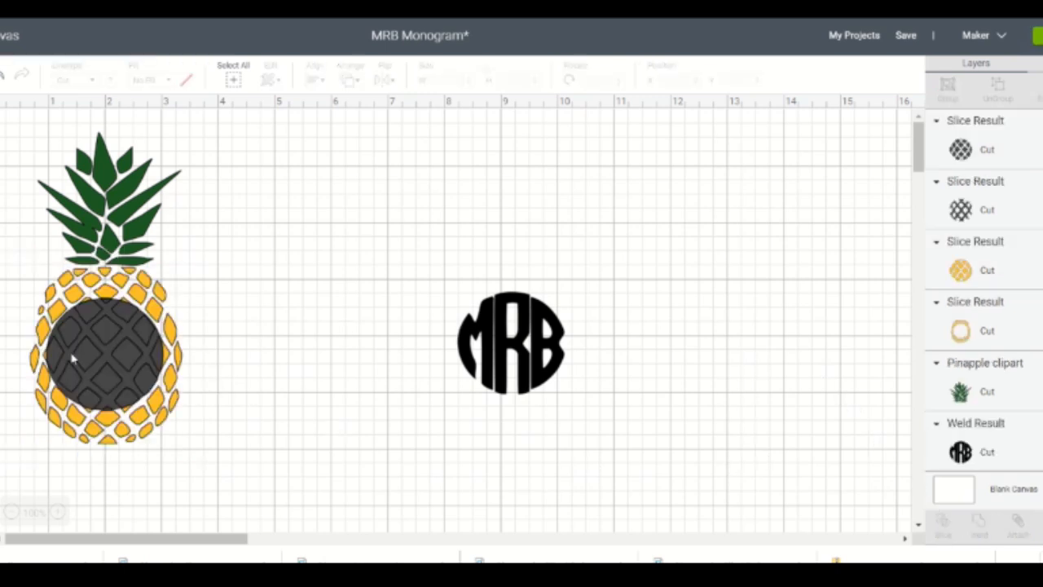
pyautogui.moveTo(92, 363); pyautogui.dragTo(497, 481)
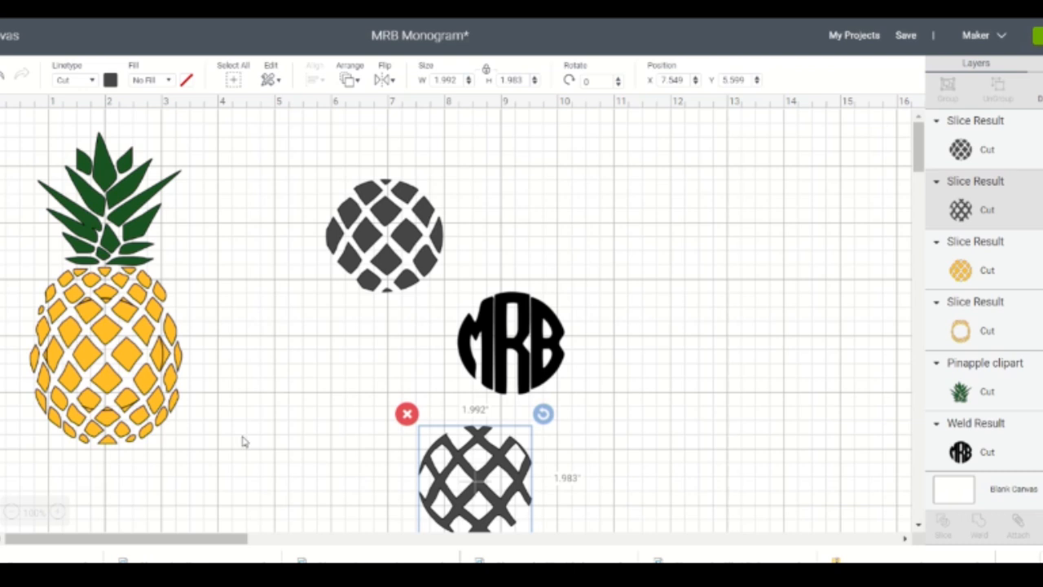
pyautogui.moveTo(108, 347); pyautogui.dragTo(707, 505)
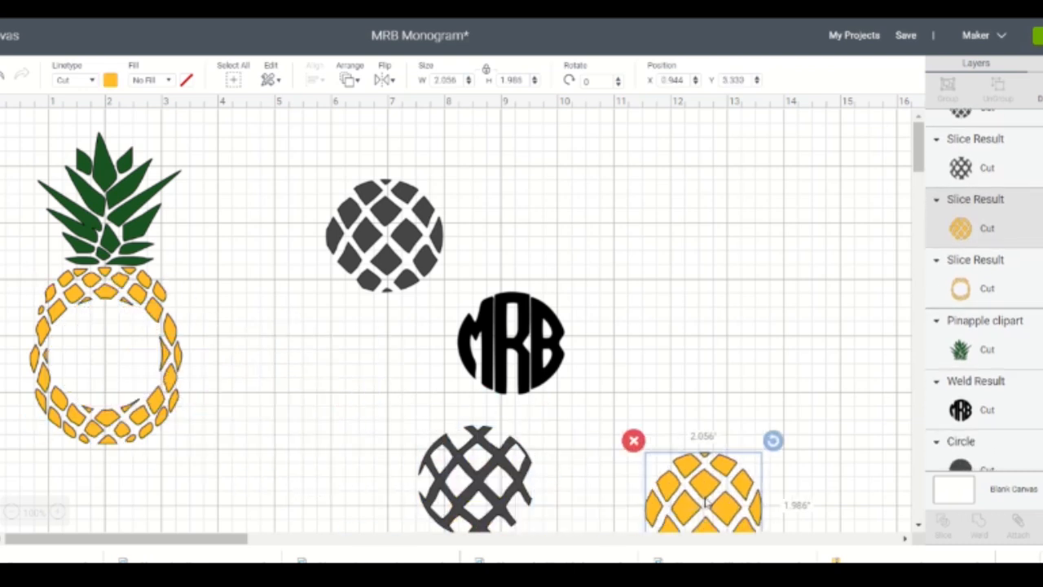
# - Place the MRB monogram inside the round opening of the pineapple's body and fine-tune the positions until it sits centered
pyautogui.moveTo(516, 342); pyautogui.dragTo(106, 351)
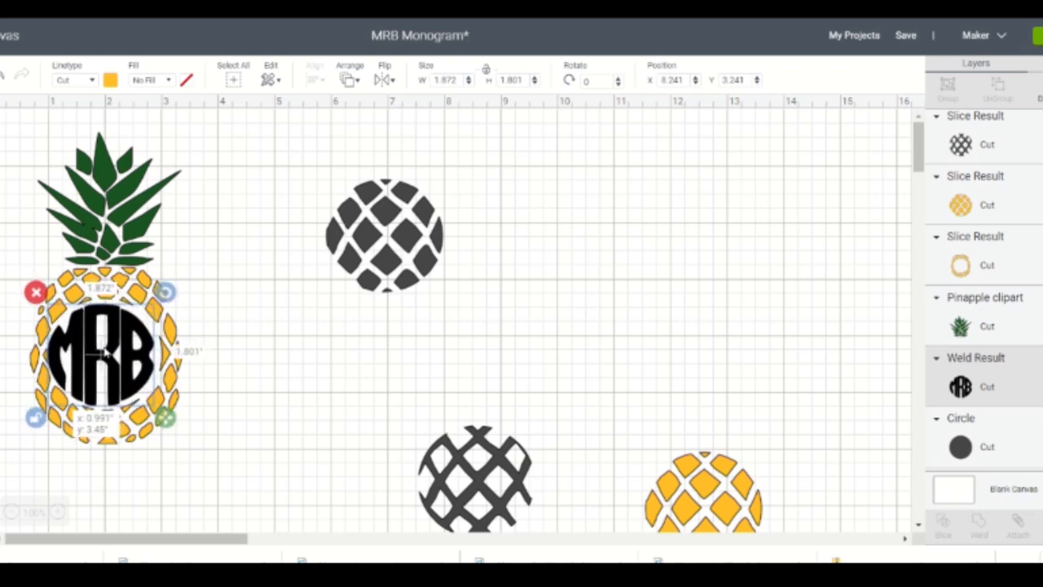
pyautogui.moveTo(105, 353); pyautogui.dragTo(110, 351)
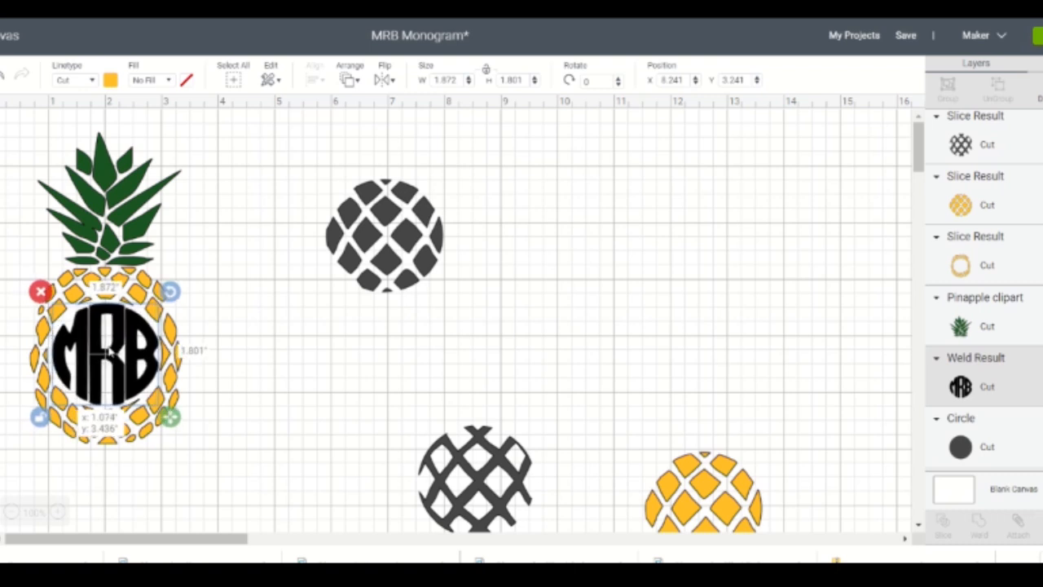
pyautogui.moveTo(107, 351); pyautogui.dragTo(106, 354)
pyautogui.click(107, 352)
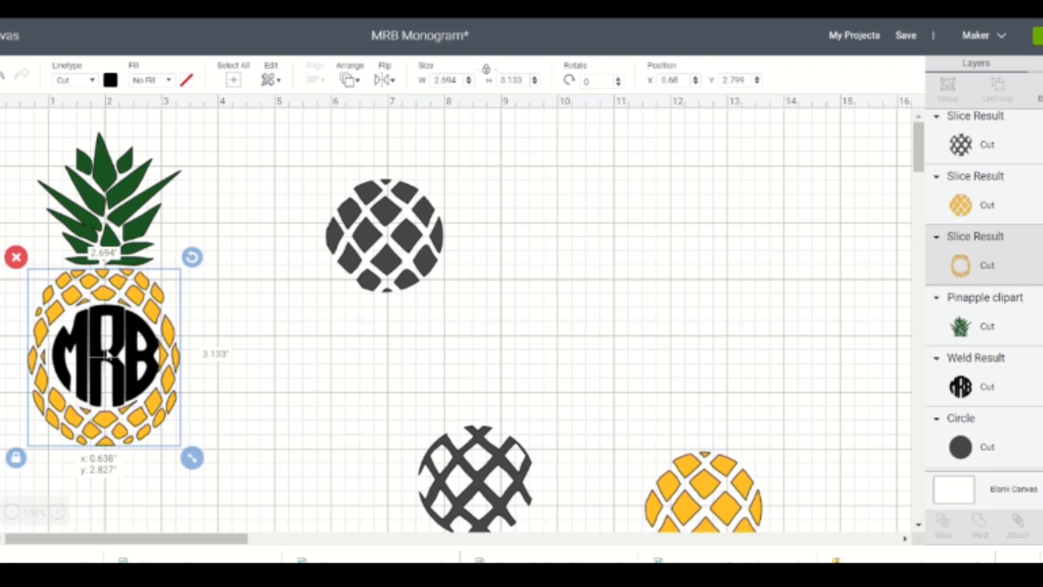
# - Nudge the pineapple's fruit body and green leaves so the body is centered around the monogram and the leaves sit just above it
pyautogui.moveTo(108, 355); pyautogui.dragTo(111, 356)
pyautogui.click(293, 418)
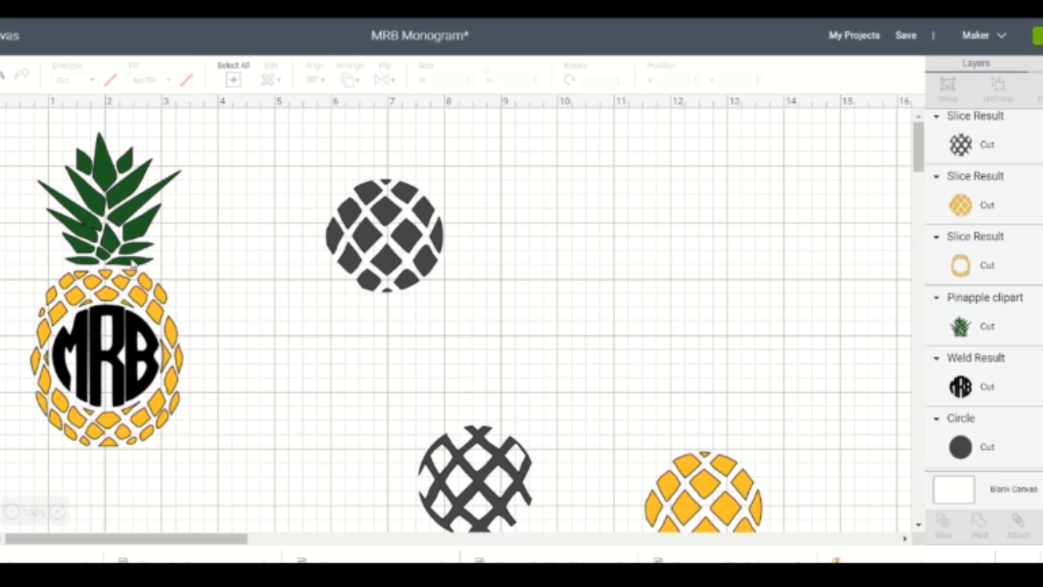
pyautogui.click(105, 228)
pyautogui.moveTo(103, 231); pyautogui.dragTo(104, 232)
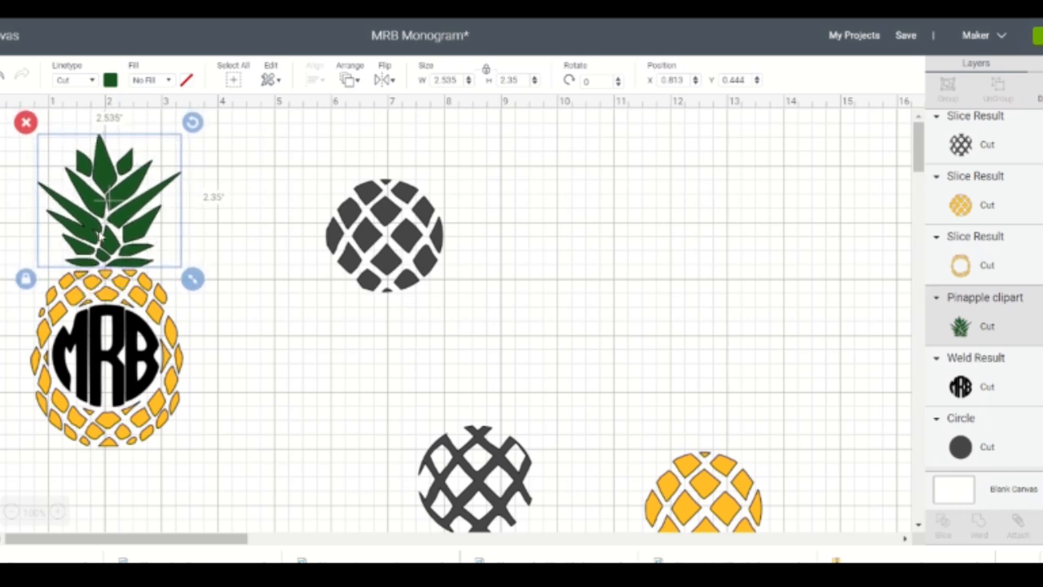
pyautogui.click(278, 359)
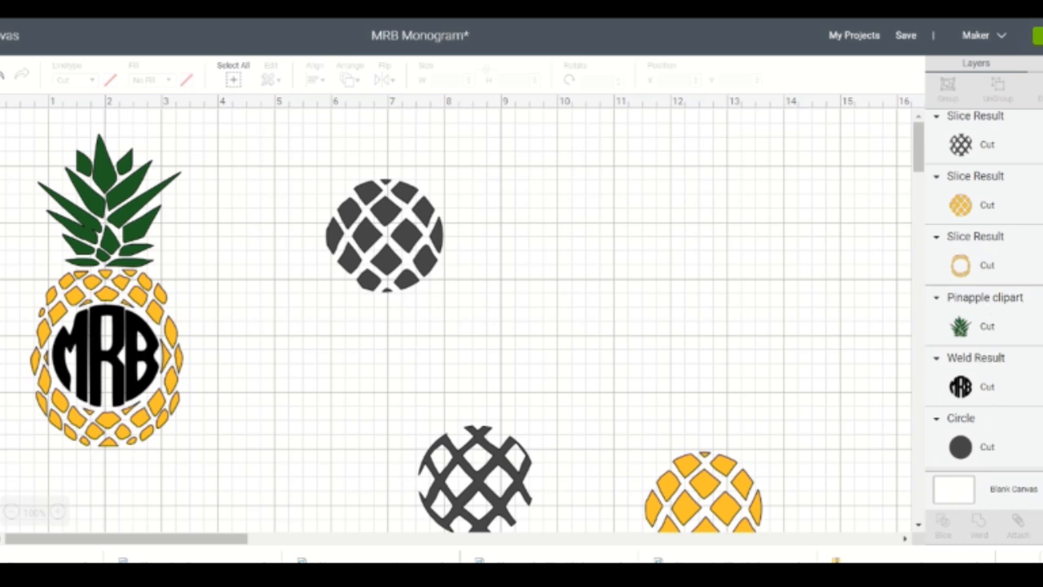
# - Change the MRB monogram's material color to purple
pyautogui.click(1018, 376)
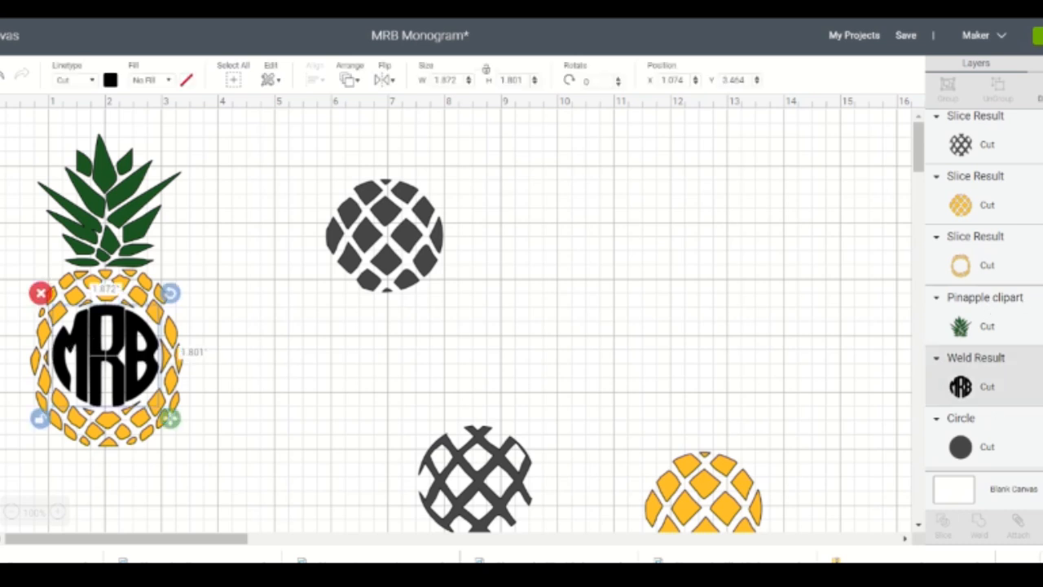
pyautogui.click(111, 80)
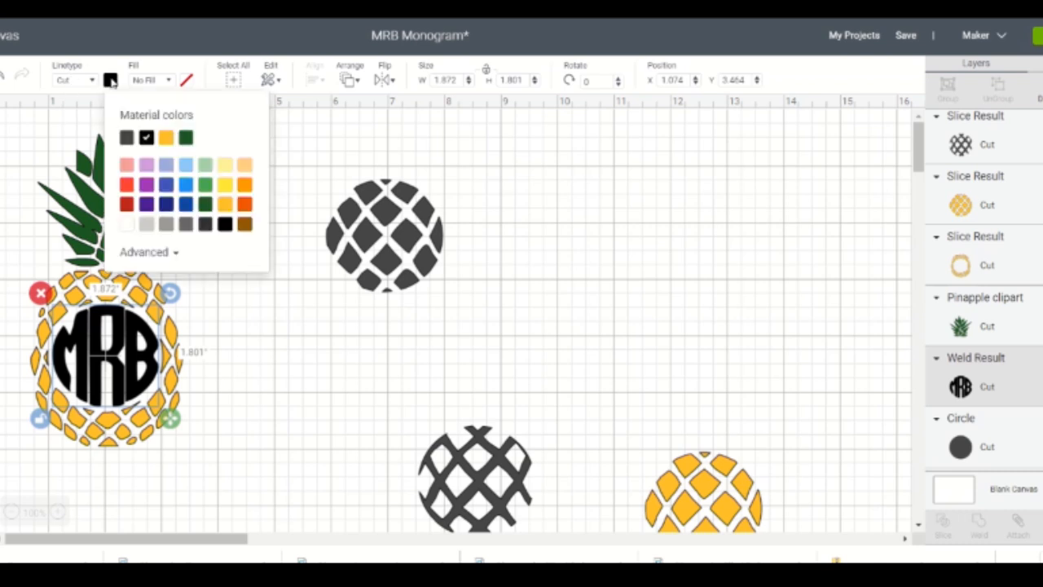
pyautogui.click(145, 192)
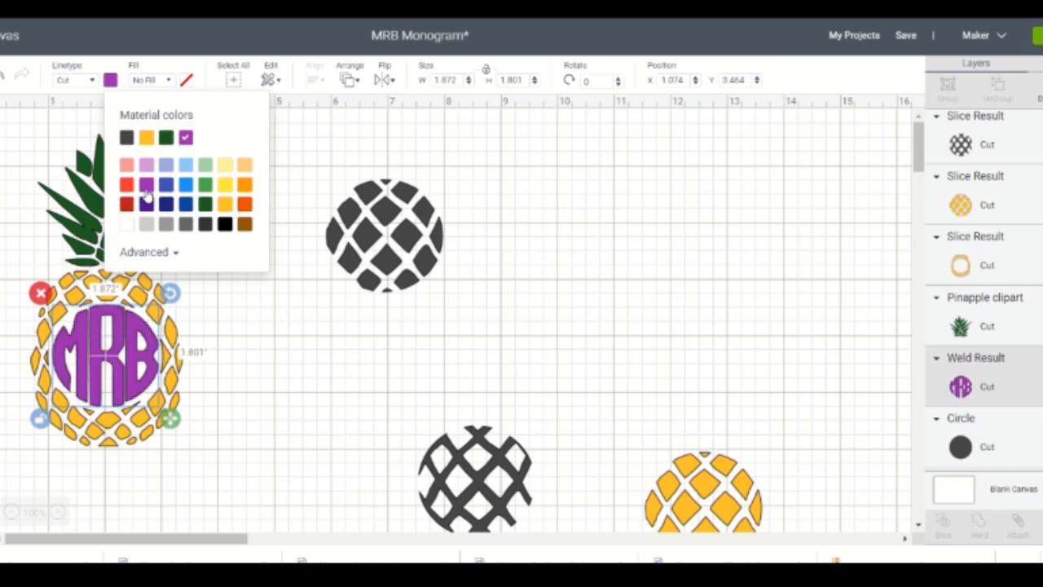
pyautogui.click(638, 167)
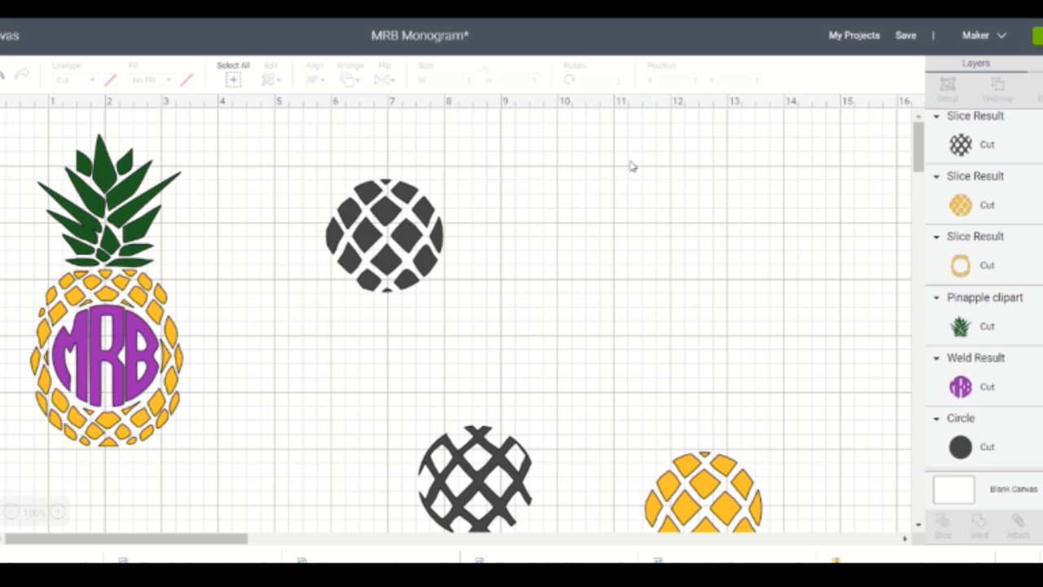
# - Delete the three leftover slice pieces: the two dark gray circle cut-outs and the yellow pineapple cut-out
pyautogui.click(425, 243)
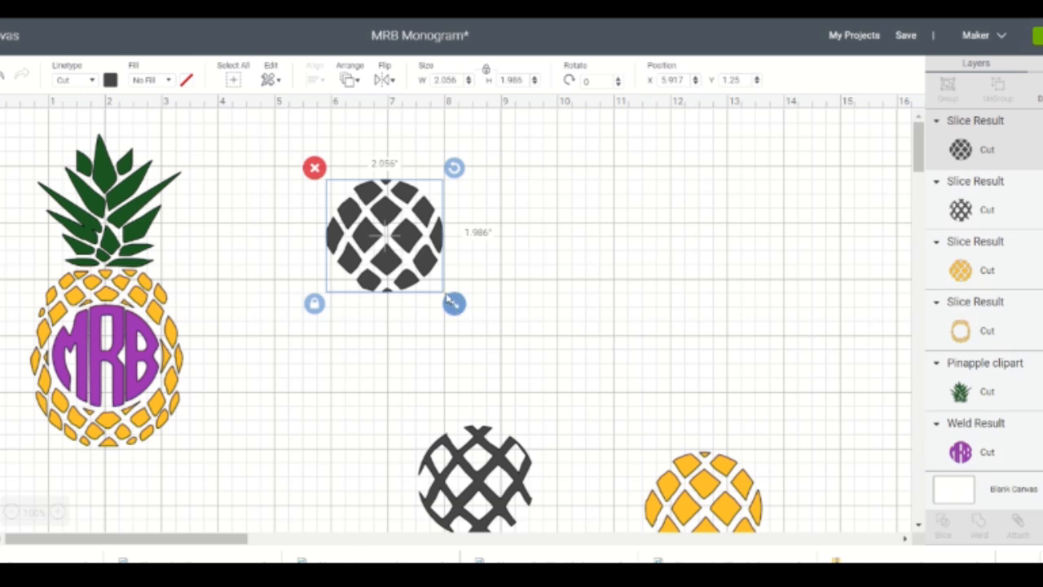
pyautogui.press('Delete')
pyautogui.click(488, 463)
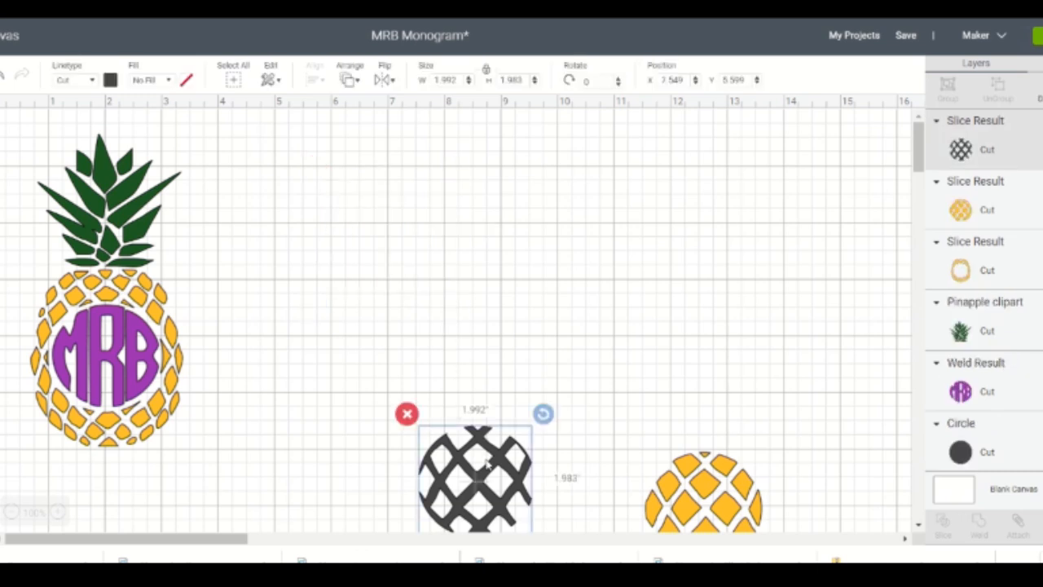
pyautogui.press('Delete')
pyautogui.click(688, 462)
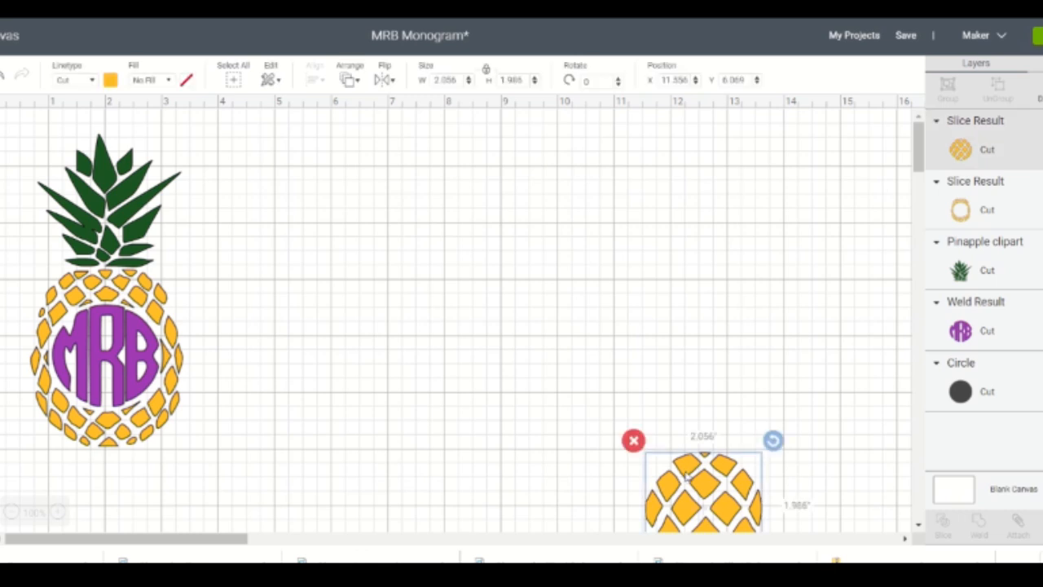
pyautogui.press('Delete')
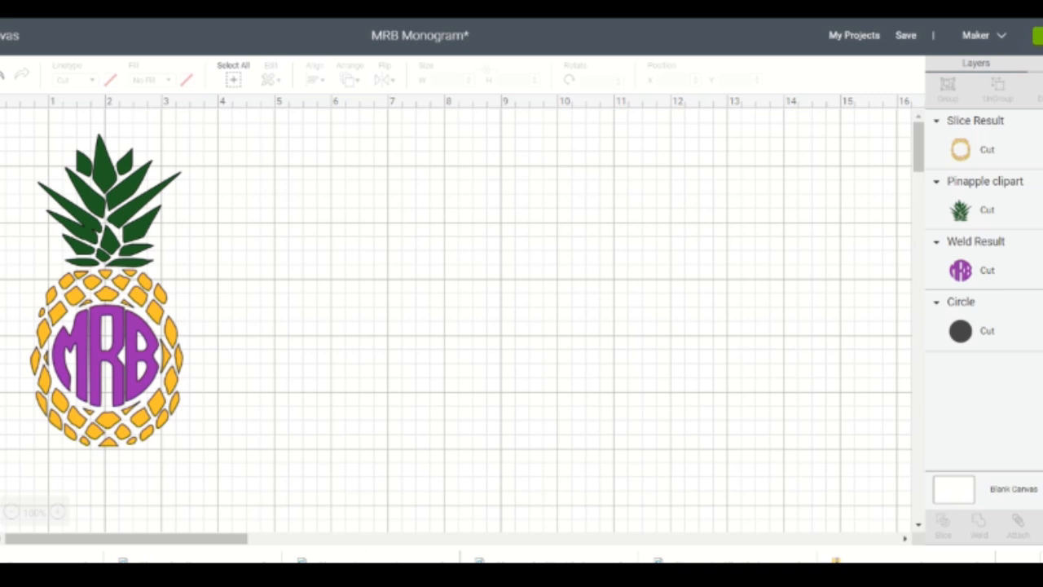
# - Insert two squares and move them apart into the empty canvas area beside the pineapple
pyautogui.click(0, 365)
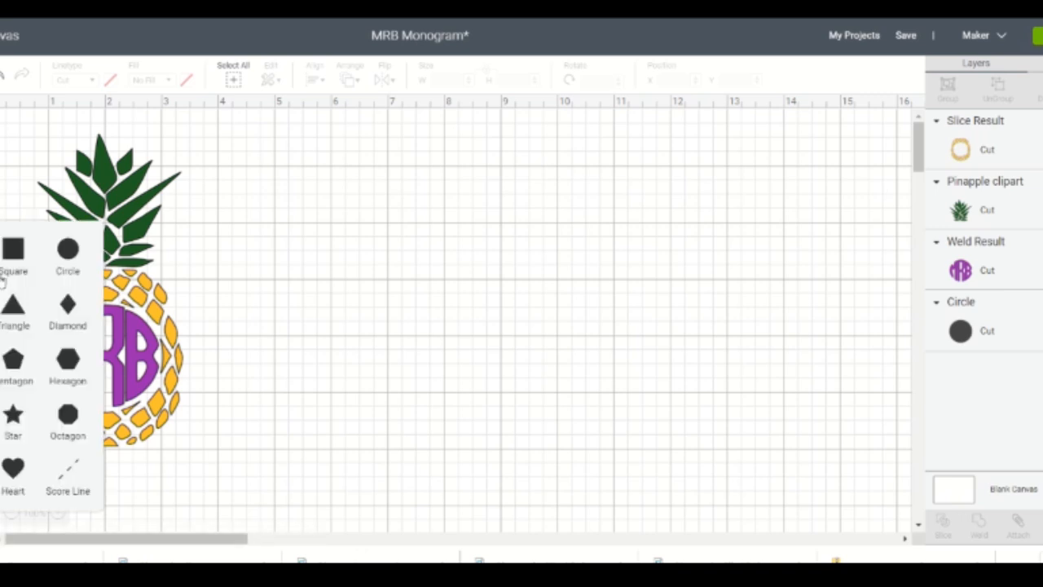
pyautogui.click(13, 257)
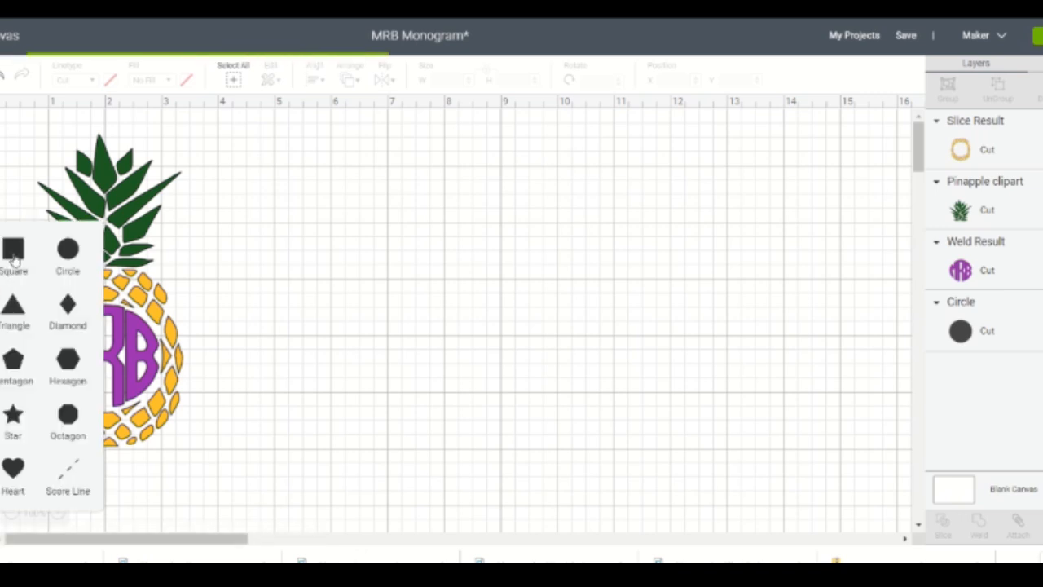
pyautogui.click(13, 257)
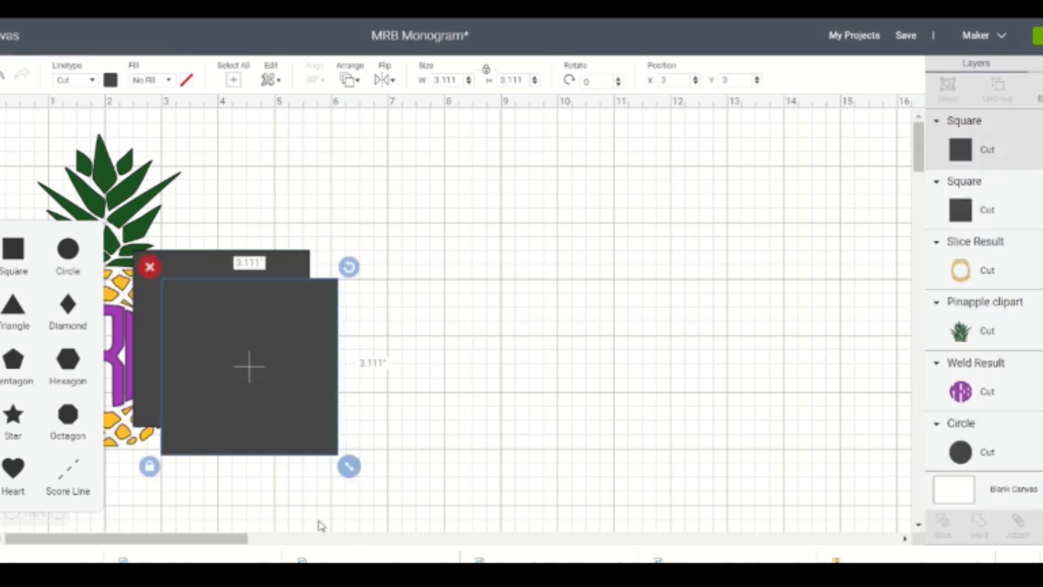
pyautogui.click(248, 506)
pyautogui.moveTo(268, 382); pyautogui.dragTo(619, 339)
pyautogui.moveTo(260, 347); pyautogui.dragTo(434, 328)
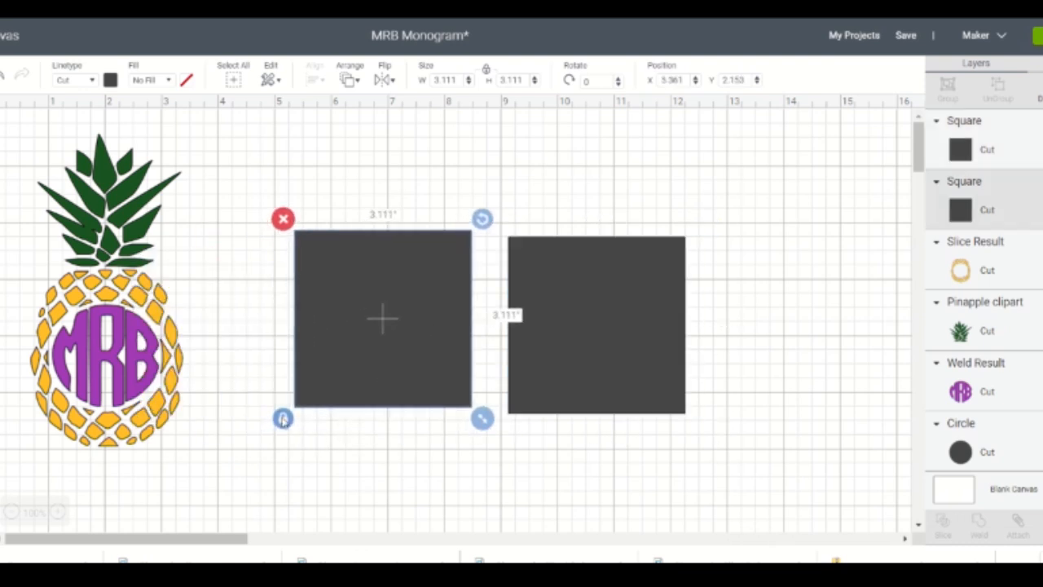
# - Shrink the square nearer the pineapple to a bar about 1.528 by 0.431 inches with proportions unlocked, relock it, and delete the other square
pyautogui.moveTo(482, 418); pyautogui.dragTo(396, 272)
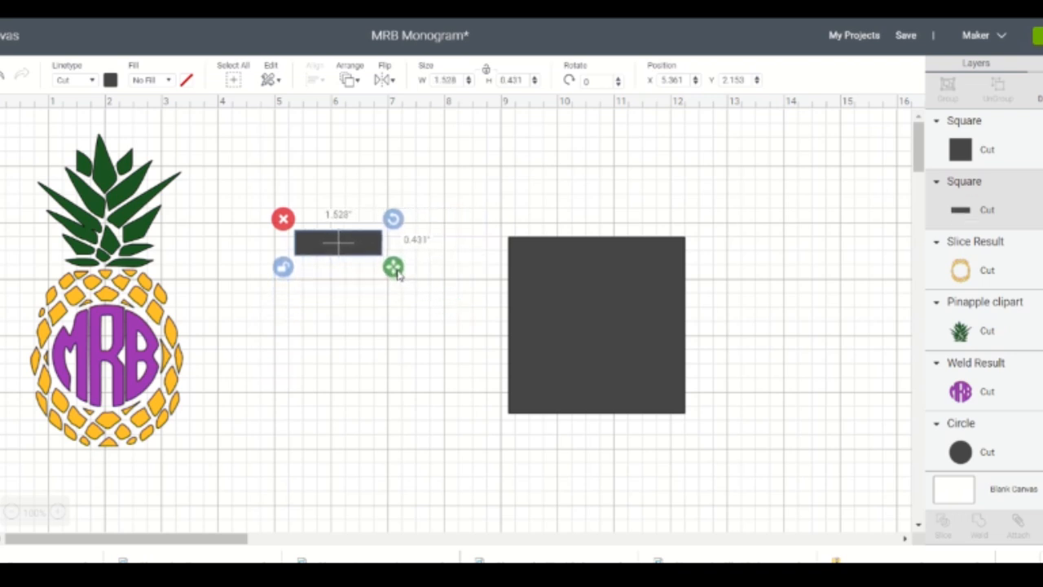
pyautogui.click(283, 267)
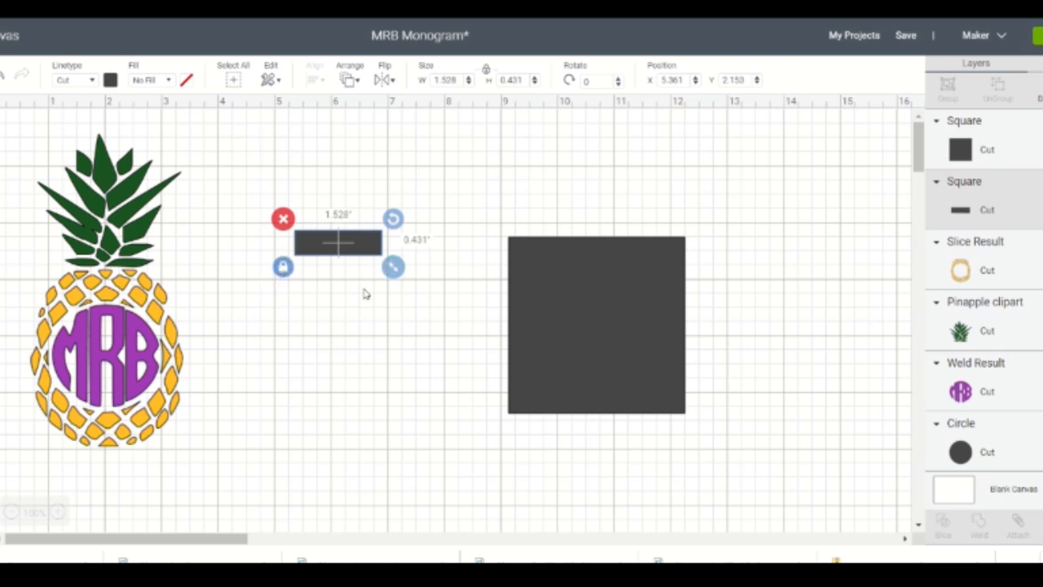
pyautogui.rightClick(545, 310)
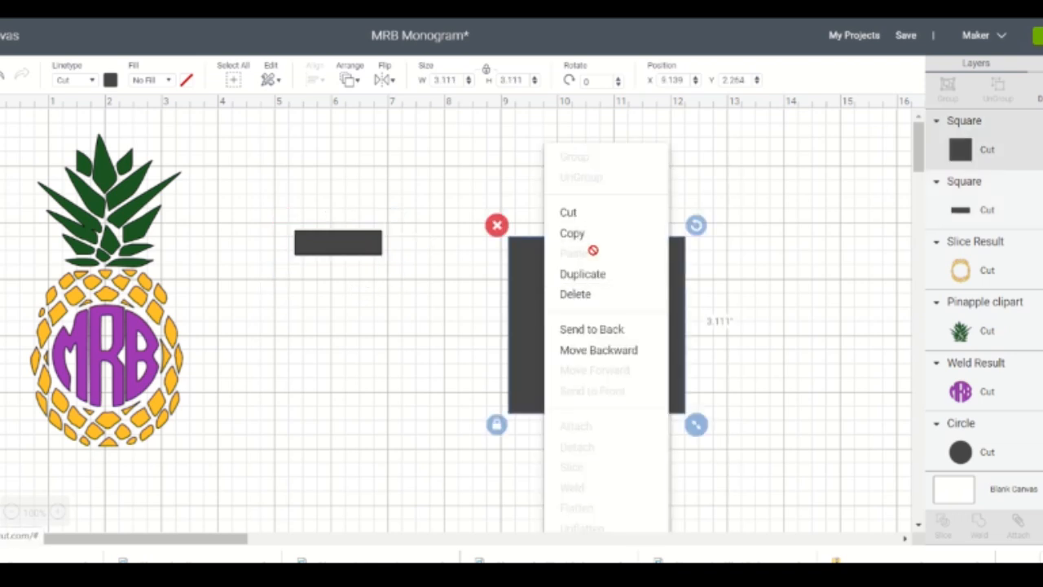
pyautogui.click(591, 294)
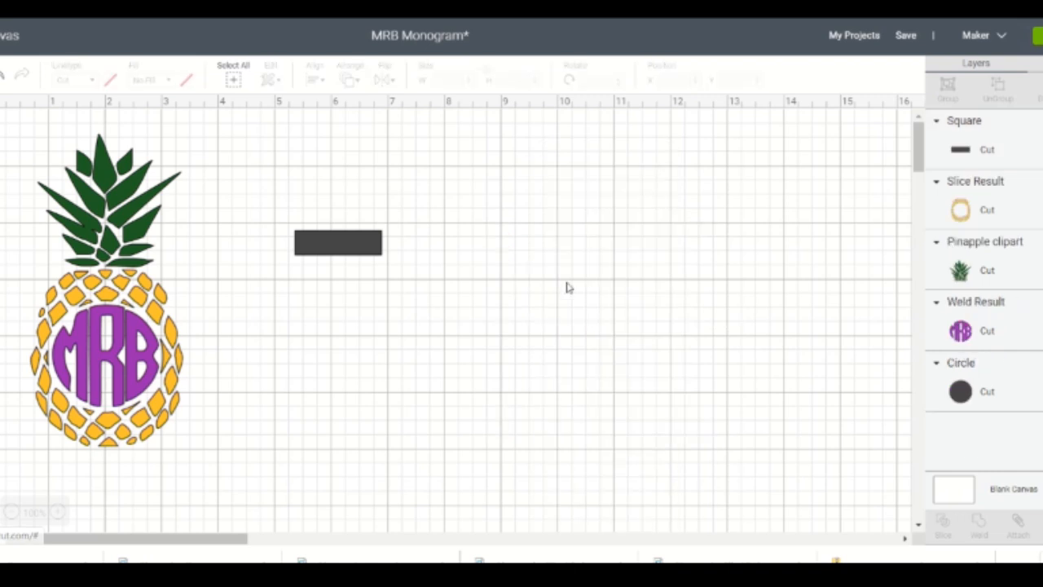
# - Duplicate the small bar and place the copy beside the original with a narrow gap between them
pyautogui.rightClick(345, 245)
pyautogui.click(367, 276)
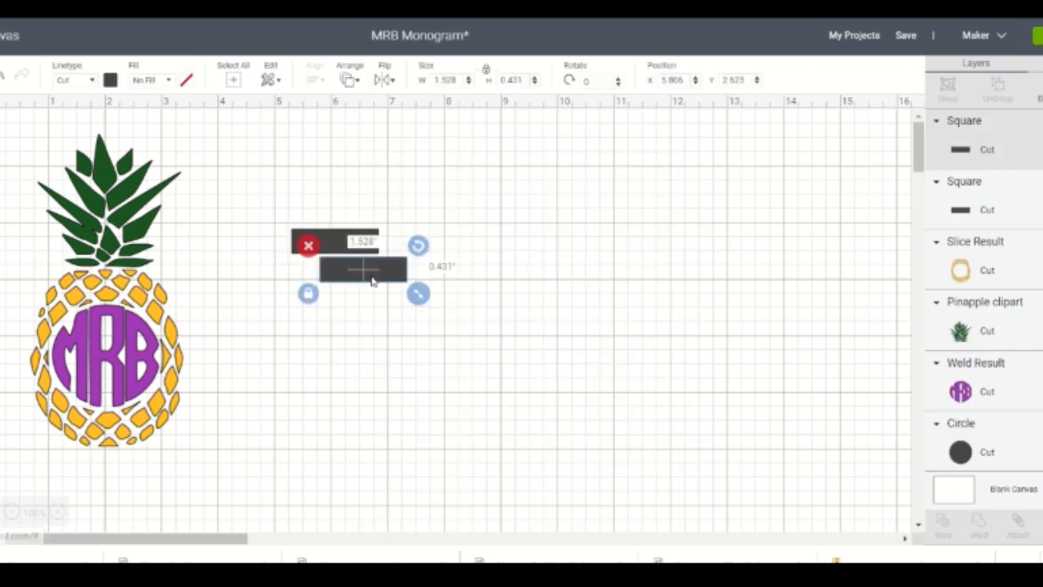
pyautogui.moveTo(371, 281); pyautogui.dragTo(417, 241)
# - Align the two bars along their bottom edges and weld them into one shape
pyautogui.moveTo(243, 182); pyautogui.dragTo(601, 326)
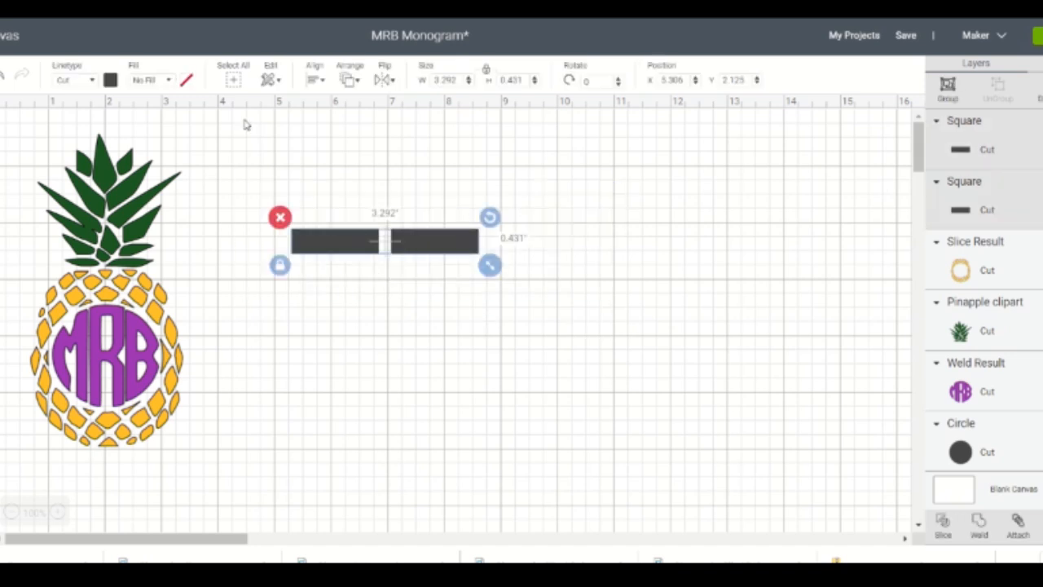
pyautogui.click(323, 81)
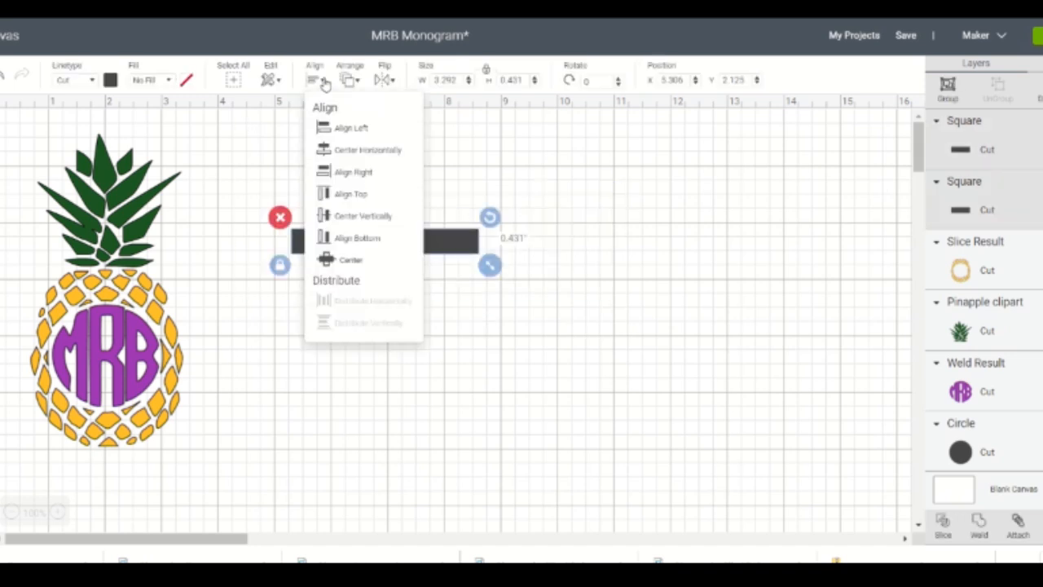
pyautogui.click(382, 238)
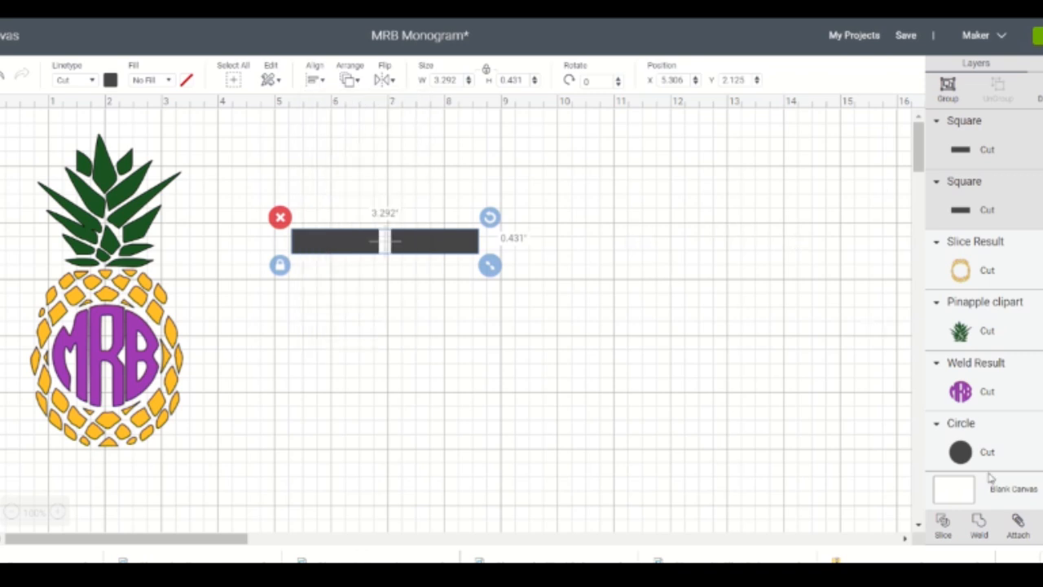
pyautogui.click(979, 528)
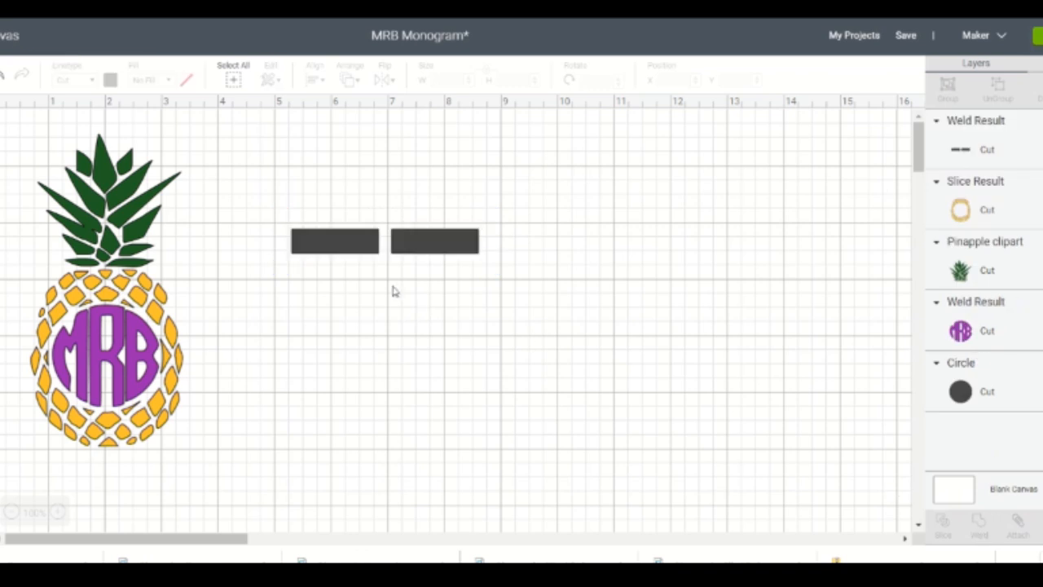
# - Place the welded bars centered below the pineapple and scale them down to about 2.458 by 0.322 inches
pyautogui.moveTo(402, 249); pyautogui.dragTo(132, 475)
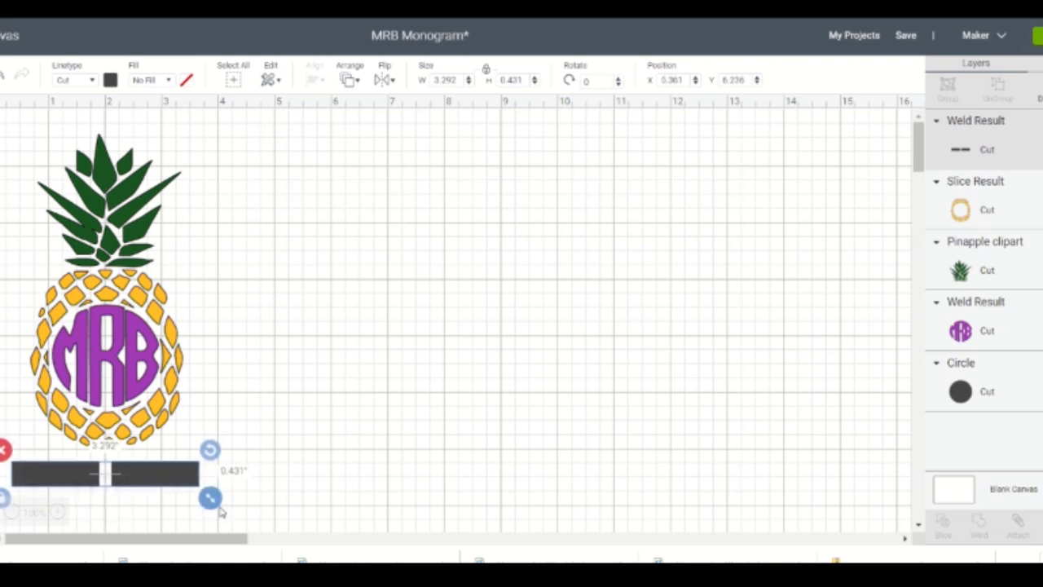
pyautogui.moveTo(209, 506); pyautogui.dragTo(157, 481)
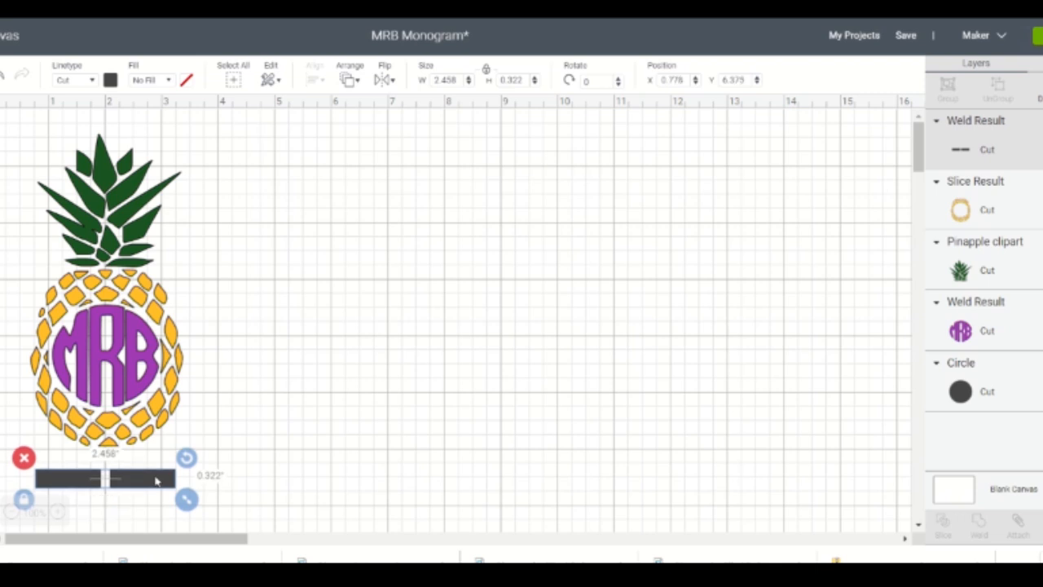
pyautogui.click(303, 465)
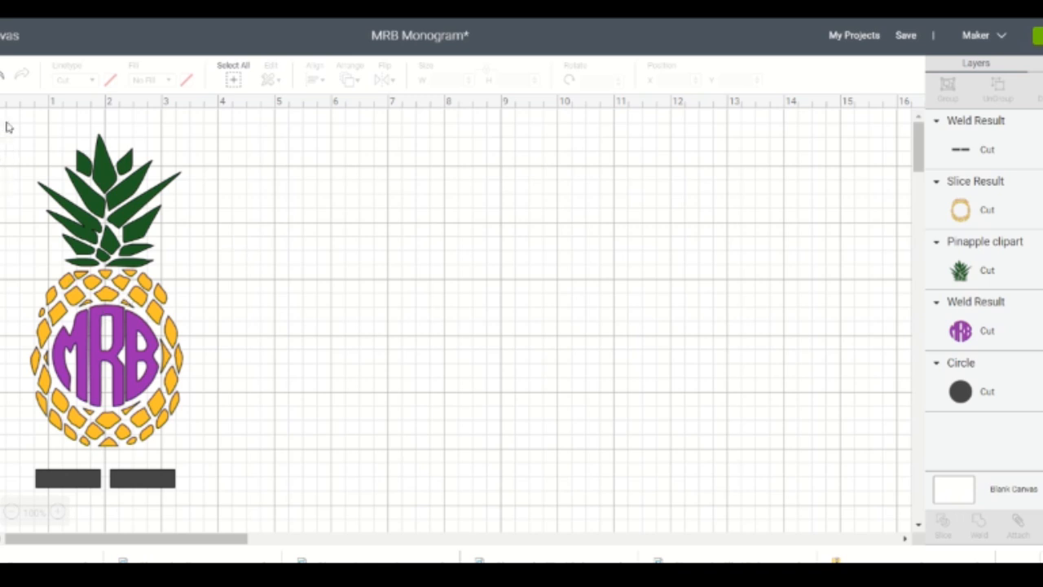
# - Duplicate the entire pineapple monogram with its registration bars twice and spread the copies side by side across the canvas
pyautogui.moveTo(7, 123); pyautogui.dragTo(234, 538)
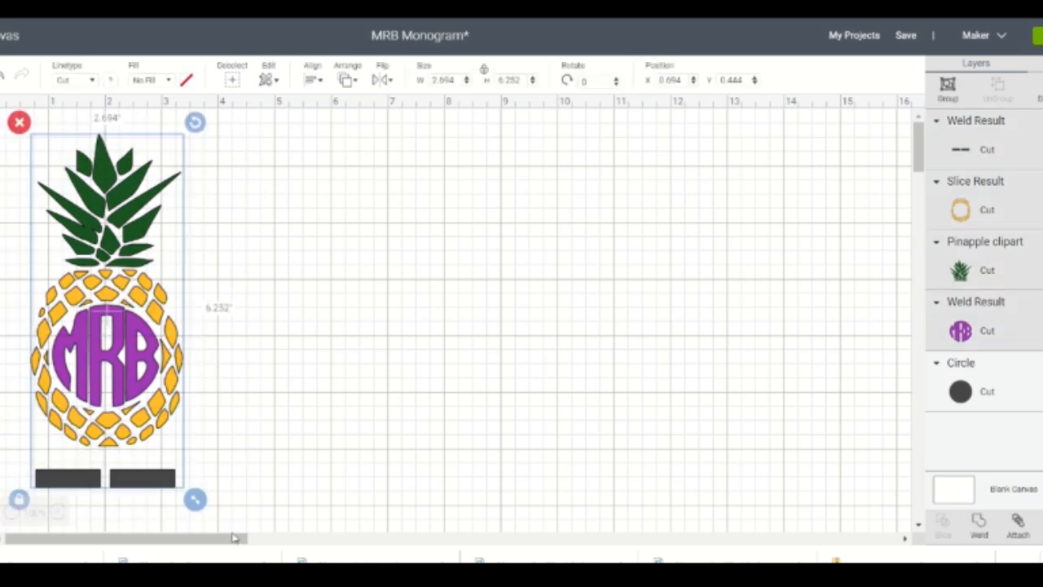
pyautogui.rightClick(165, 244)
pyautogui.click(218, 277)
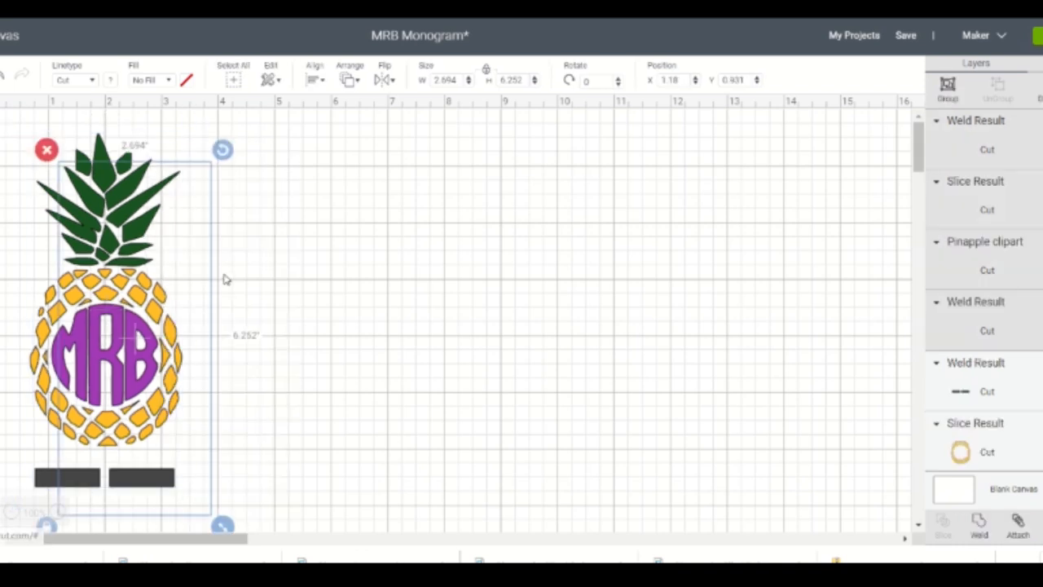
pyautogui.rightClick(183, 269)
pyautogui.click(209, 273)
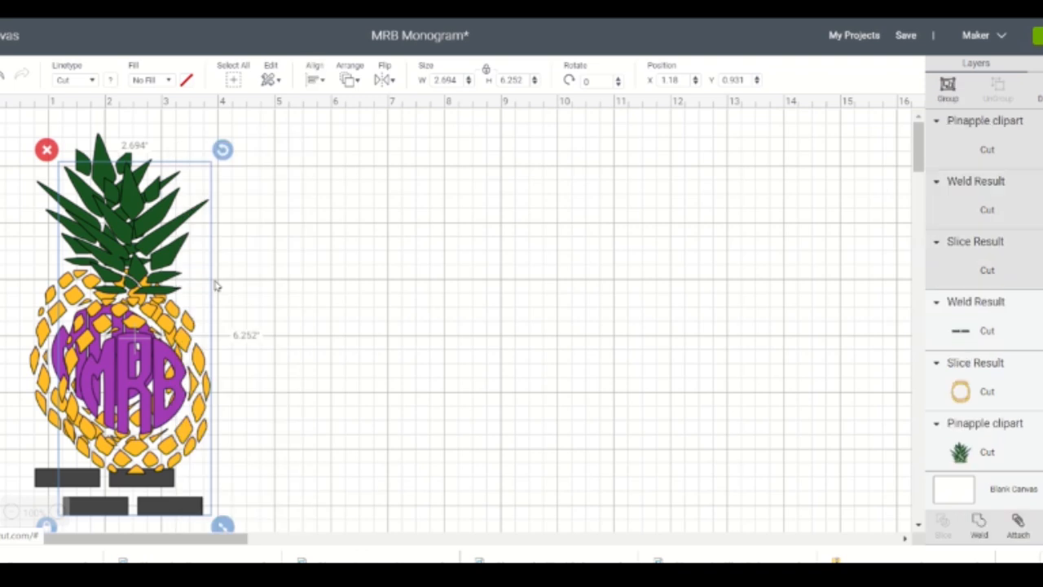
pyautogui.moveTo(173, 381); pyautogui.dragTo(710, 328)
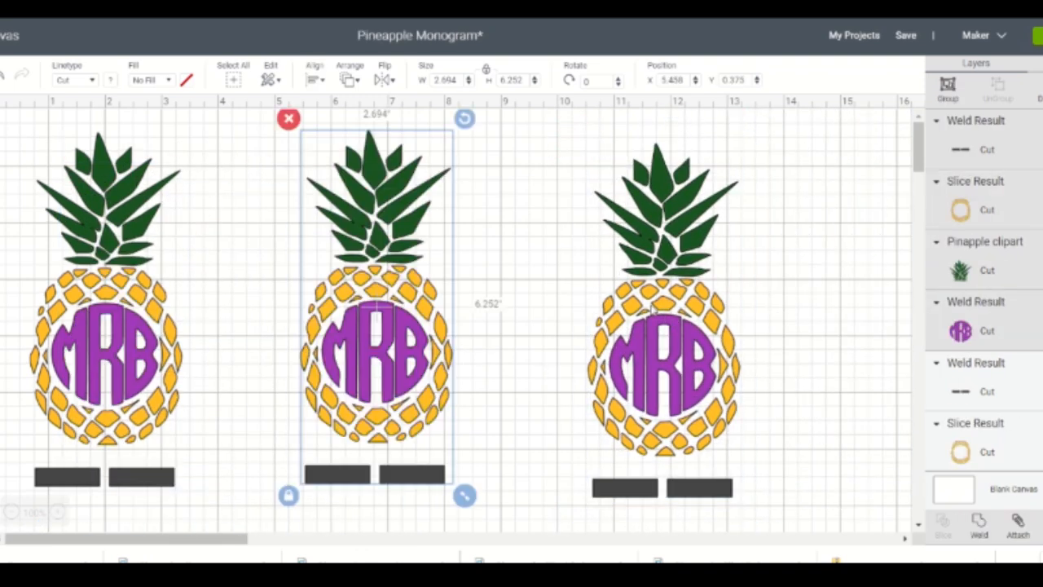
# - Hide the green leaves and the yellow body of the third pineapple copy, keeping its monogram and registration bars
pyautogui.click(579, 140)
pyautogui.moveTo(570, 135); pyautogui.dragTo(789, 546)
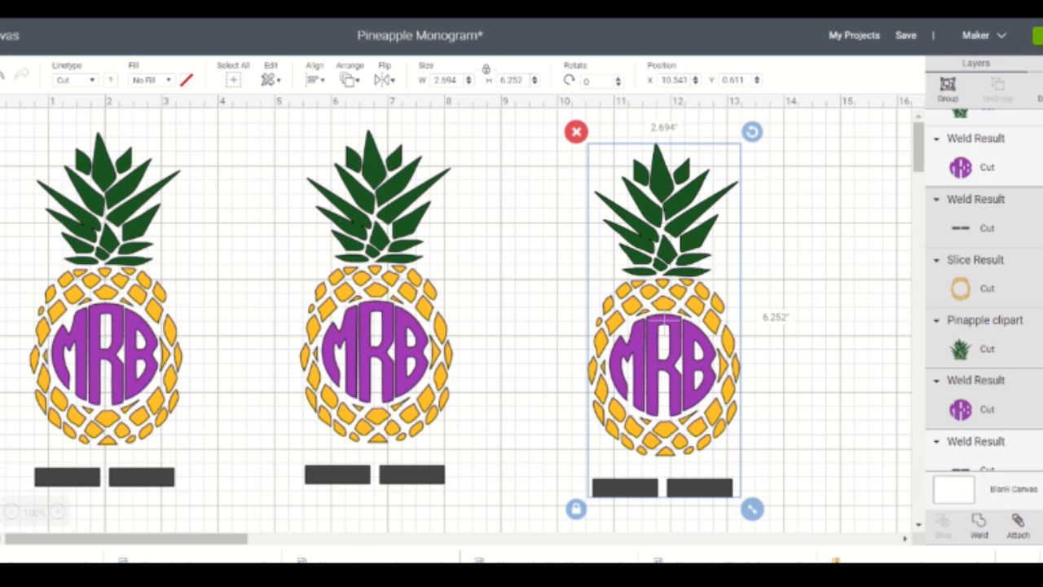
pyautogui.click(819, 326)
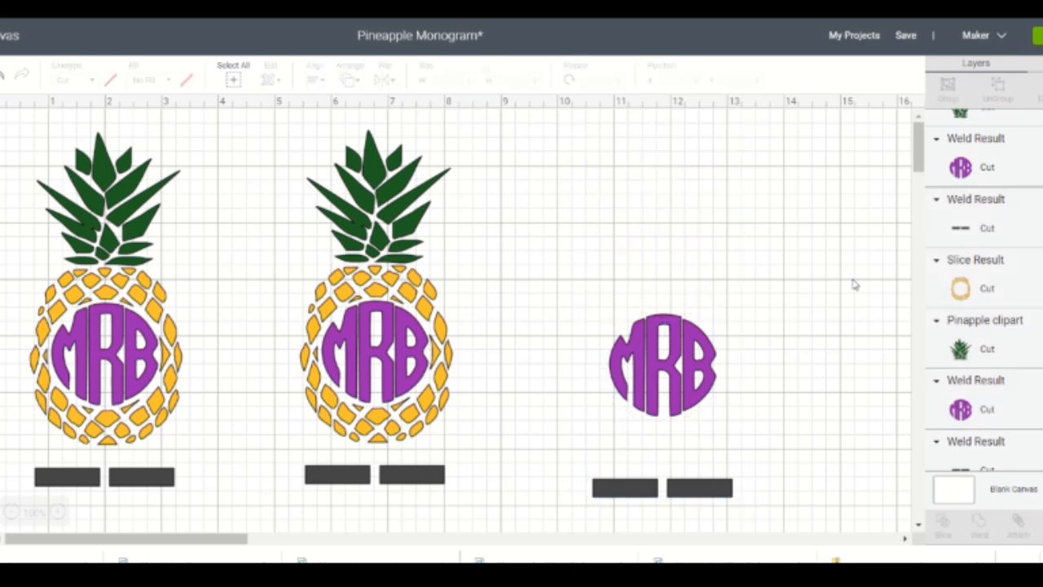
# - Hide the yellow body and the purple monogram of the middle pineapple copy, keeping its leaves and registration bars
pyautogui.moveTo(271, 129); pyautogui.dragTo(516, 539)
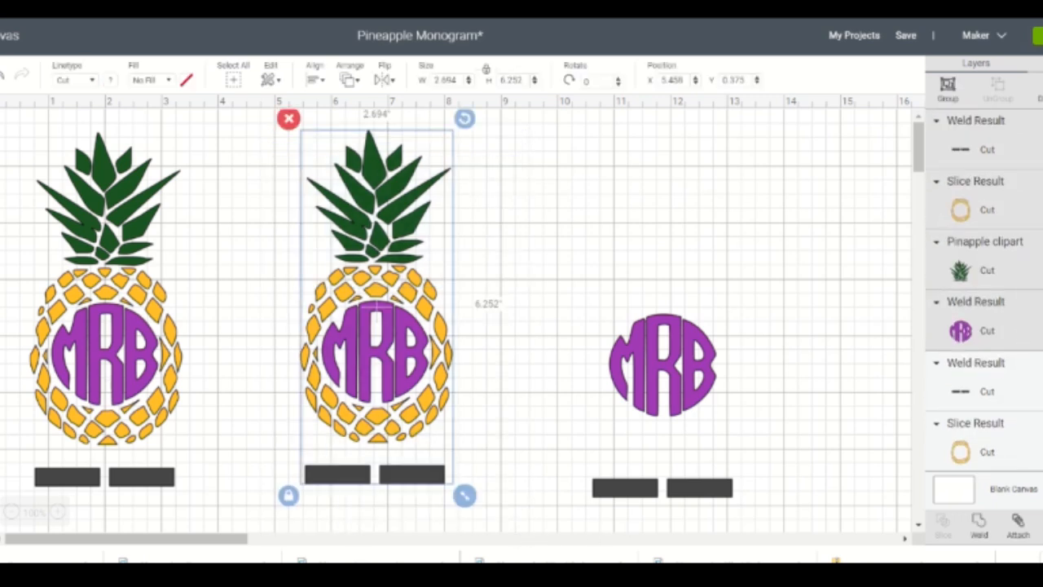
pyautogui.click(1040, 271)
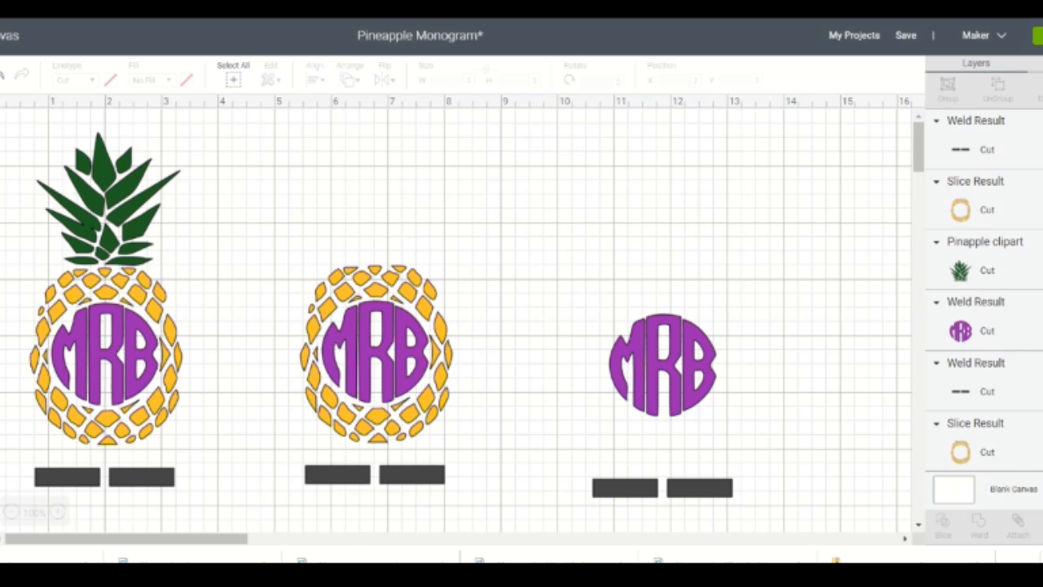
pyautogui.click(1041, 270)
pyautogui.click(1041, 209)
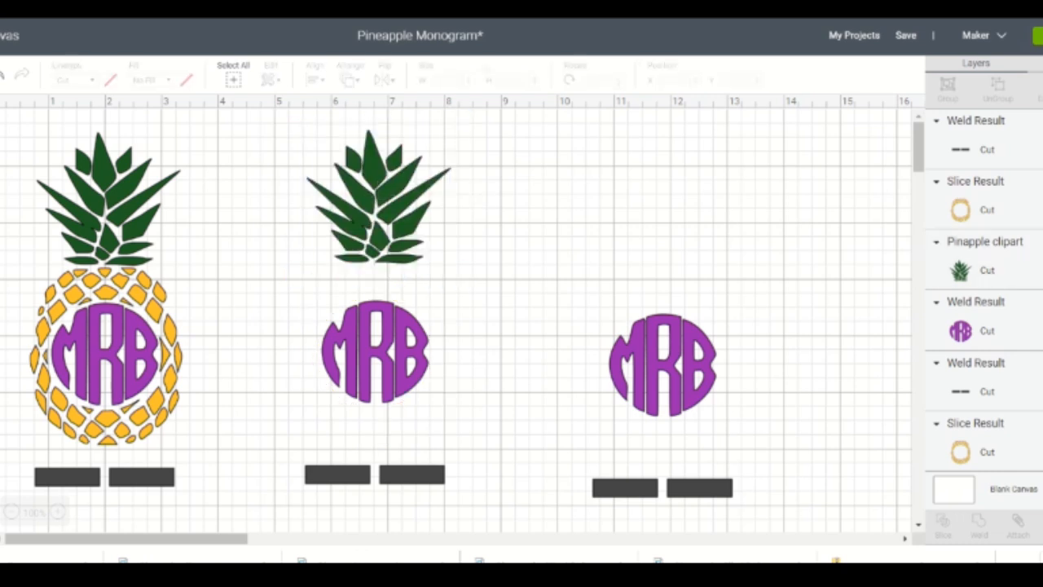
pyautogui.click(1040, 331)
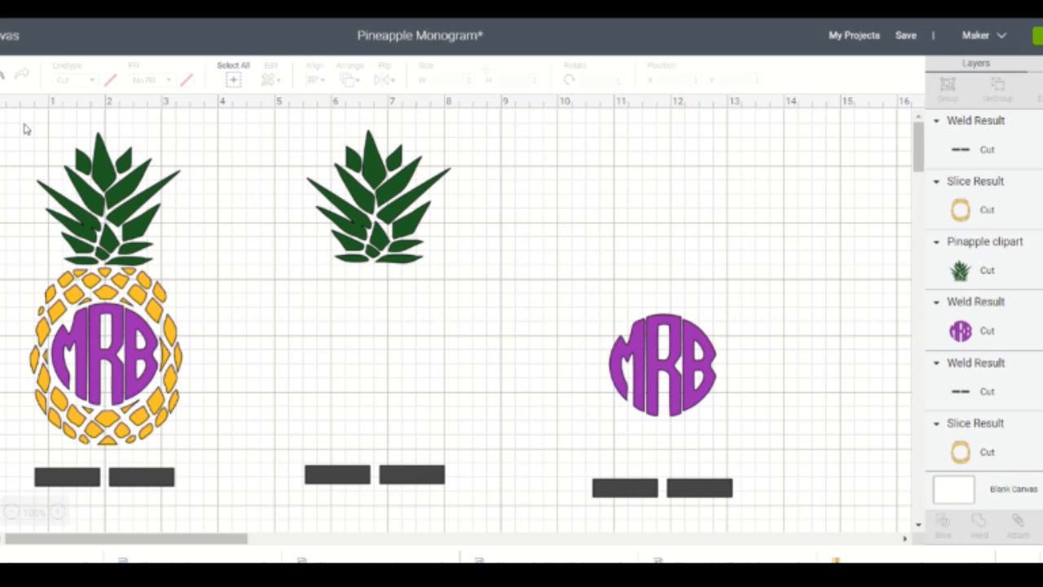
# - Hide the purple monogram and the green leaves of the first pineapple, keeping its yellow body and registration bars
pyautogui.moveTo(24, 128); pyautogui.dragTo(237, 541)
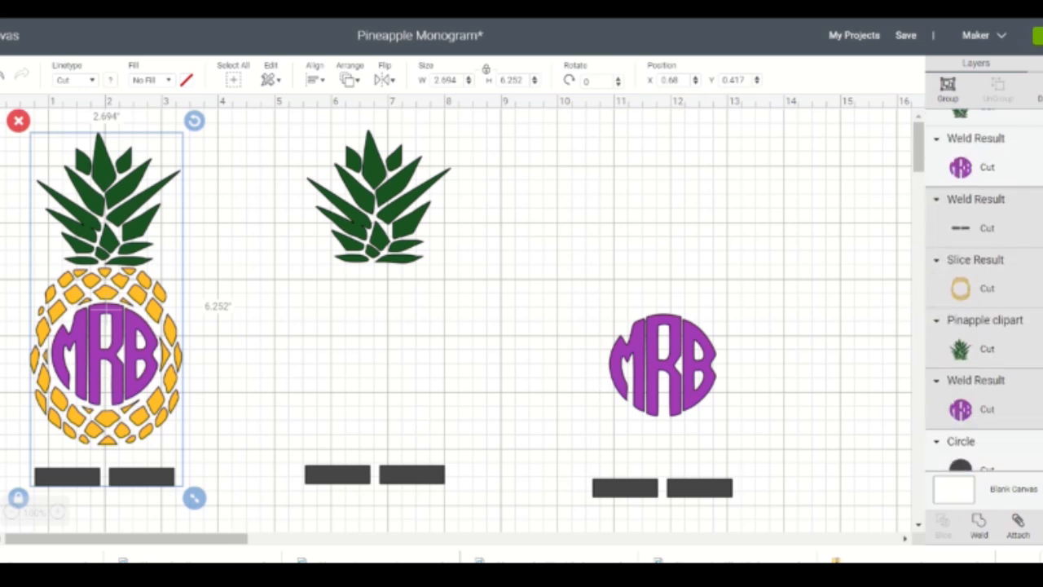
pyautogui.click(1041, 167)
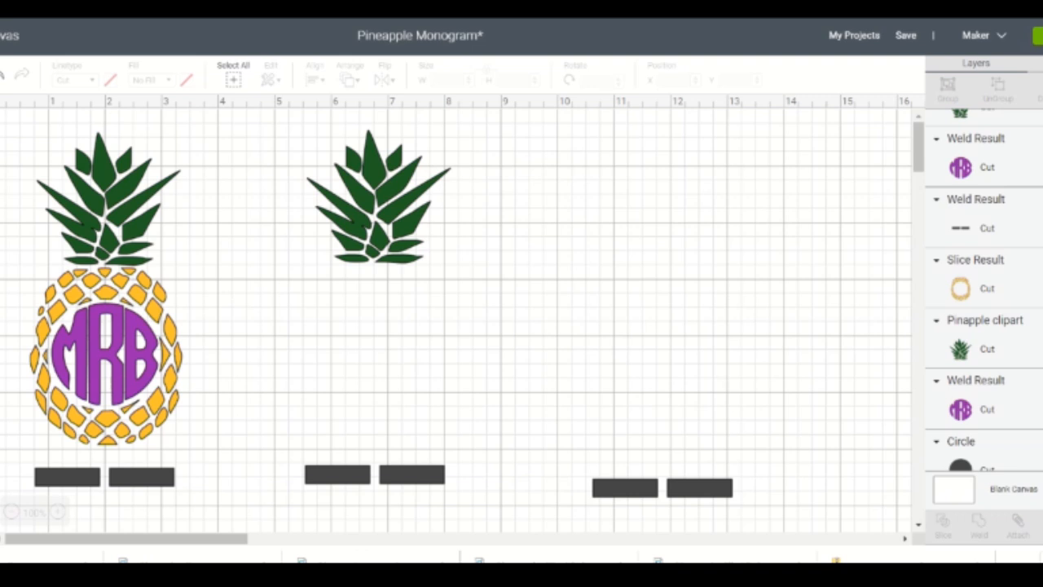
pyautogui.click(1041, 167)
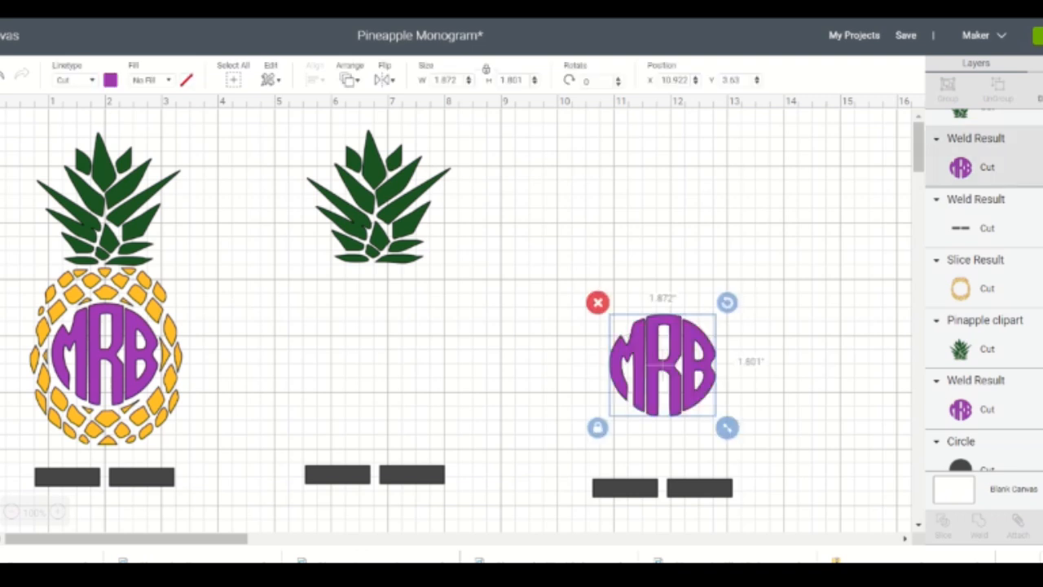
pyautogui.click(1041, 409)
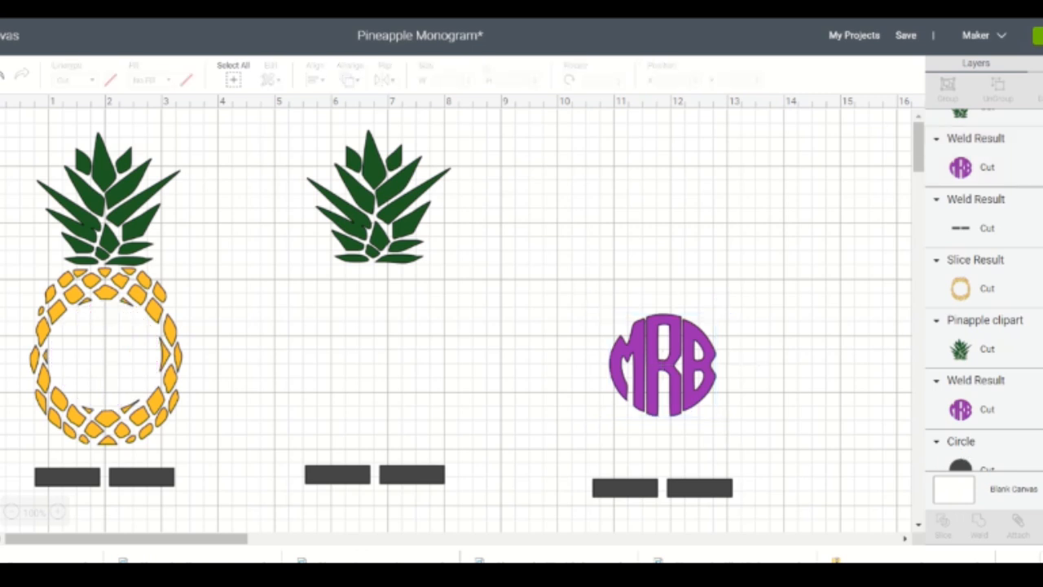
pyautogui.click(1041, 349)
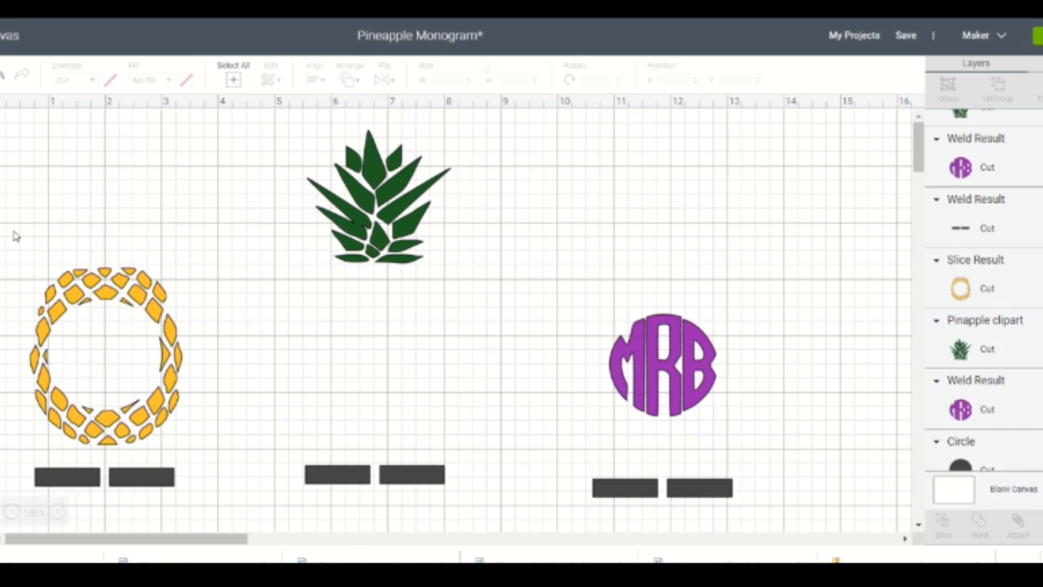
# - Weld the yellow body, the green leaves and the purple monogram each to the registration bars beneath it
pyautogui.moveTo(17, 233); pyautogui.dragTo(232, 517)
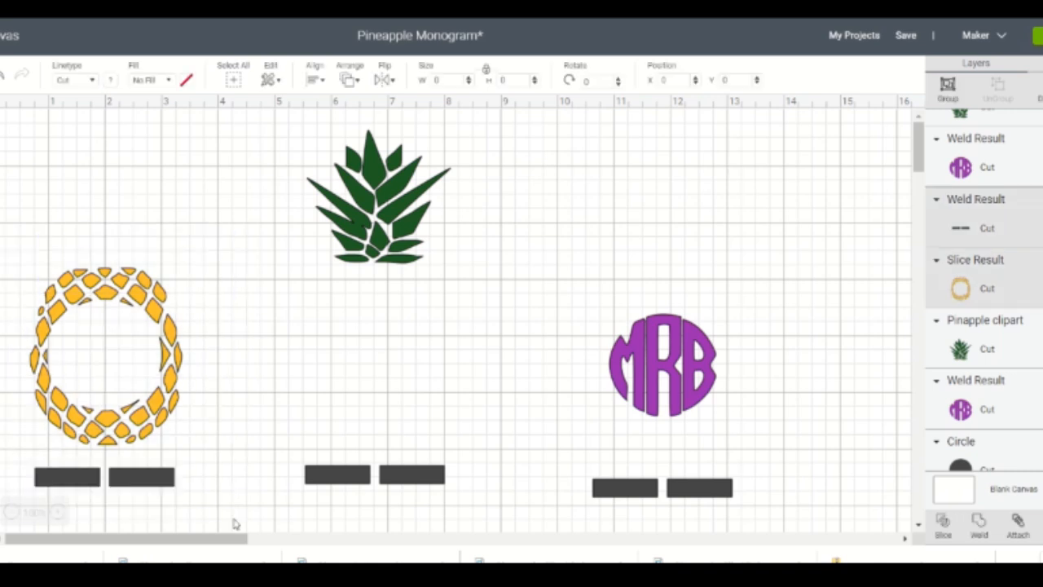
pyautogui.click(979, 523)
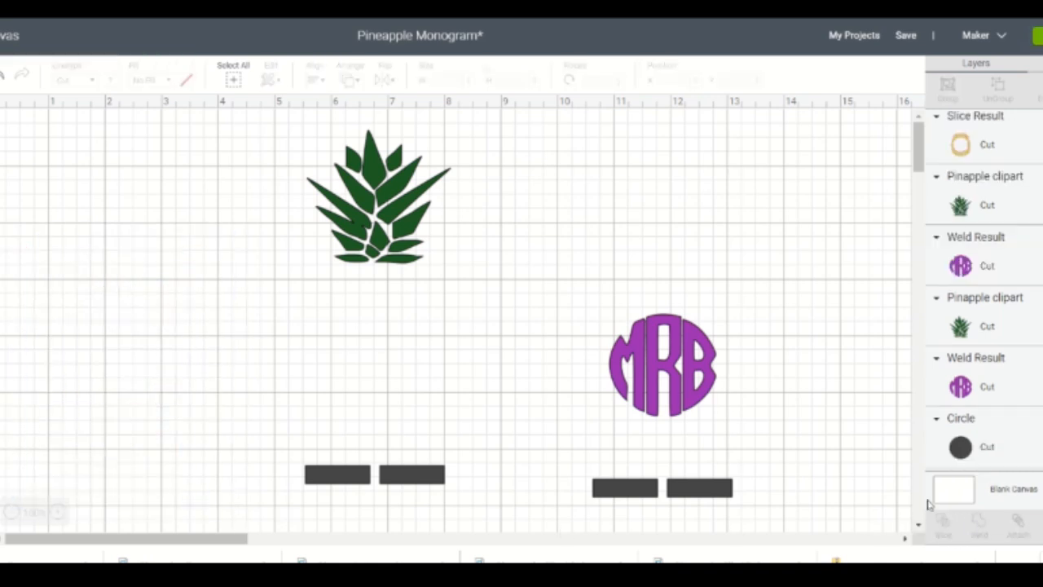
pyautogui.moveTo(283, 131); pyautogui.dragTo(500, 532)
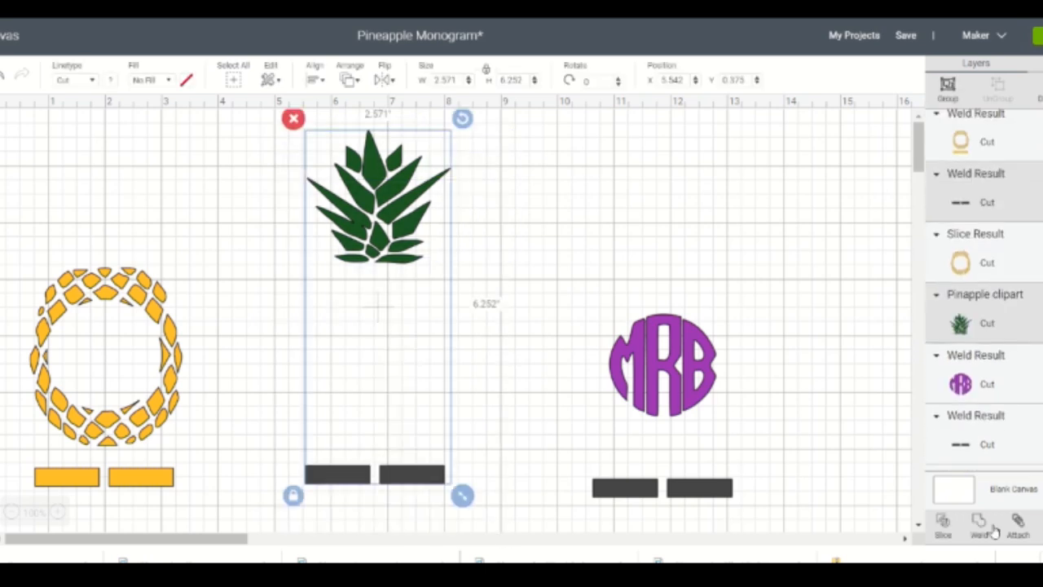
pyautogui.click(982, 535)
pyautogui.moveTo(545, 214); pyautogui.dragTo(825, 521)
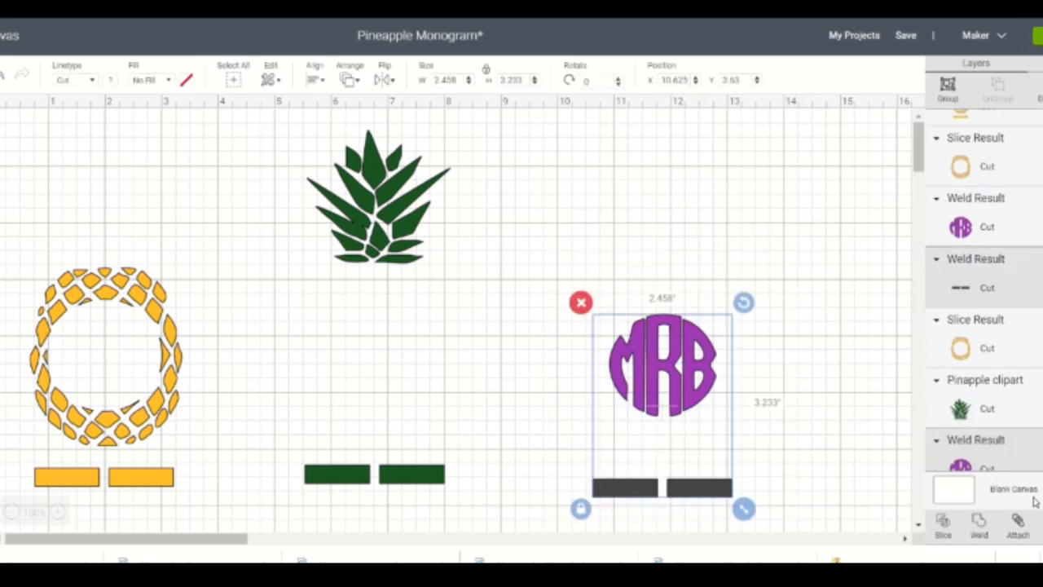
pyautogui.click(983, 531)
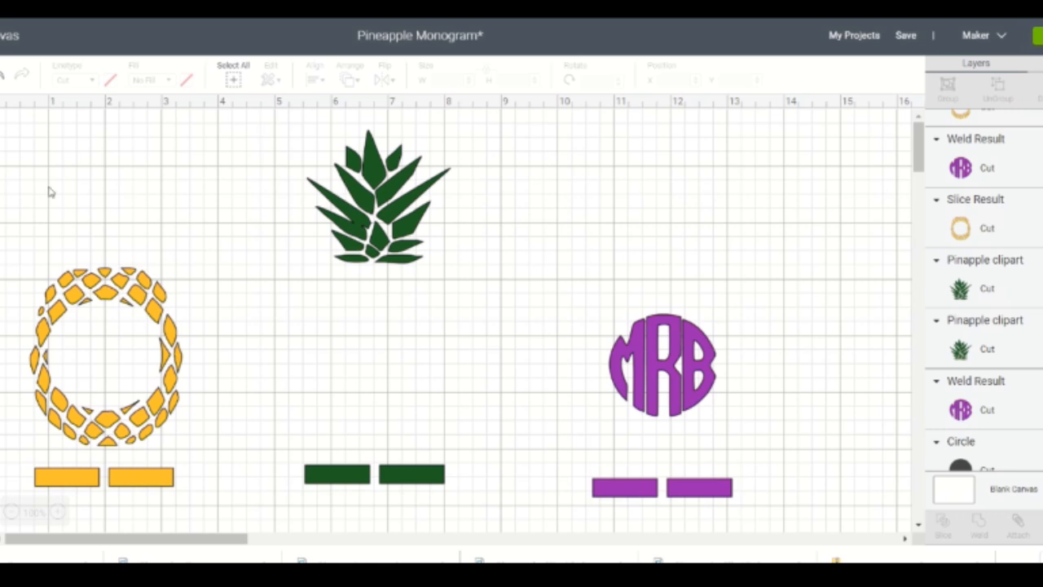
# - Stack the welded leaves and the welded monogram over the yellow body with all registration bars lined up
pyautogui.moveTo(383, 198); pyautogui.dragTo(130, 205)
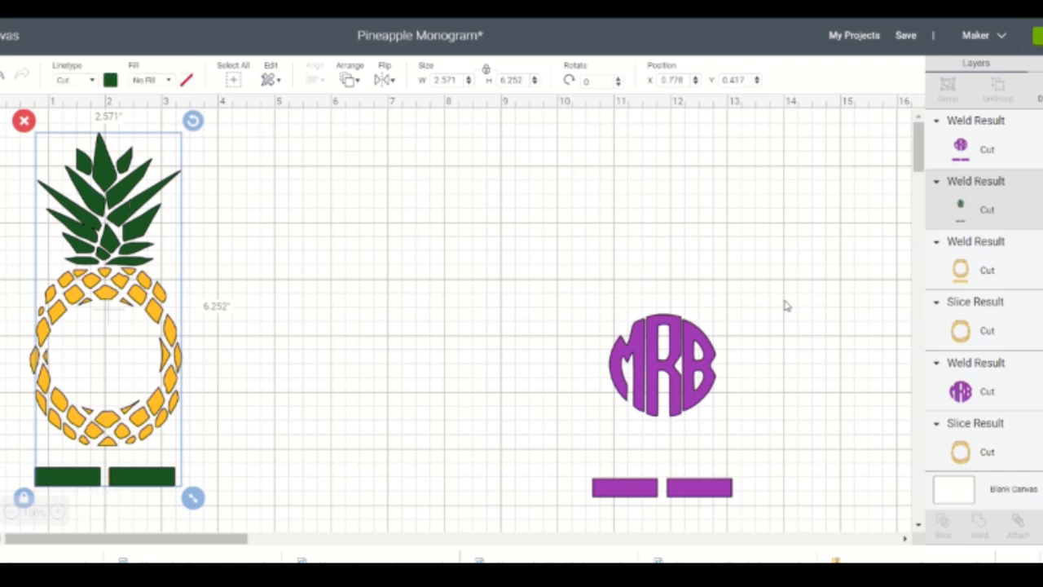
pyautogui.moveTo(629, 360); pyautogui.dragTo(126, 344)
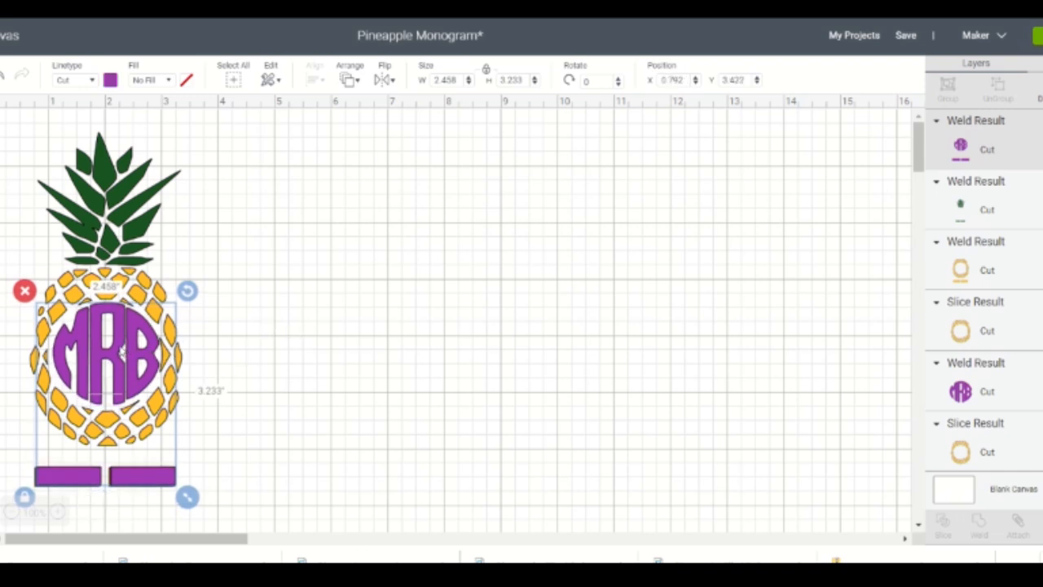
pyautogui.moveTo(121, 351); pyautogui.dragTo(121, 352)
pyautogui.click(606, 289)
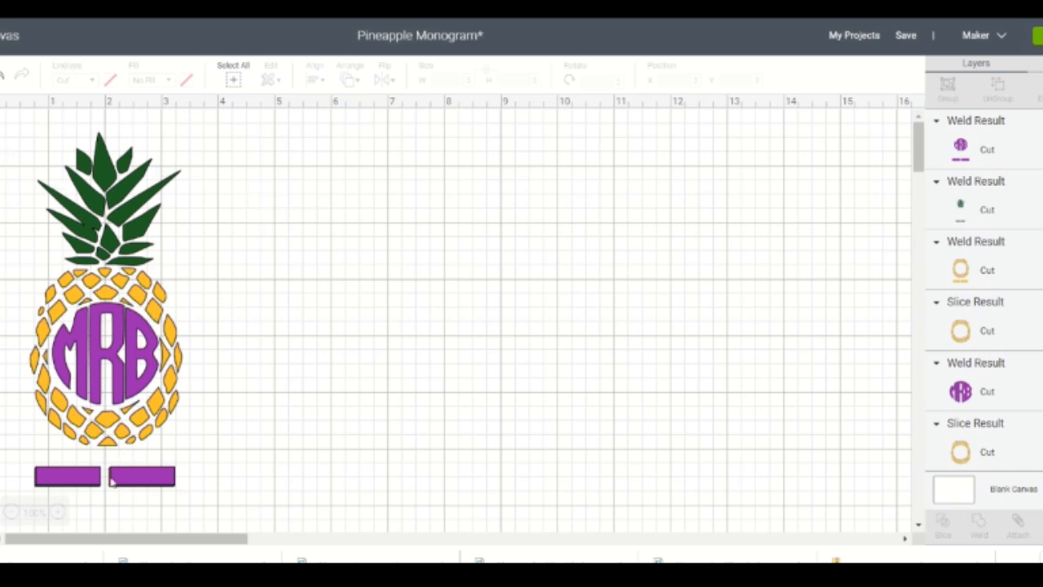
# - Spread the purple and green welded layers out beside the yellow one and send the project to mat preparation
pyautogui.moveTo(125, 349); pyautogui.dragTo(427, 299)
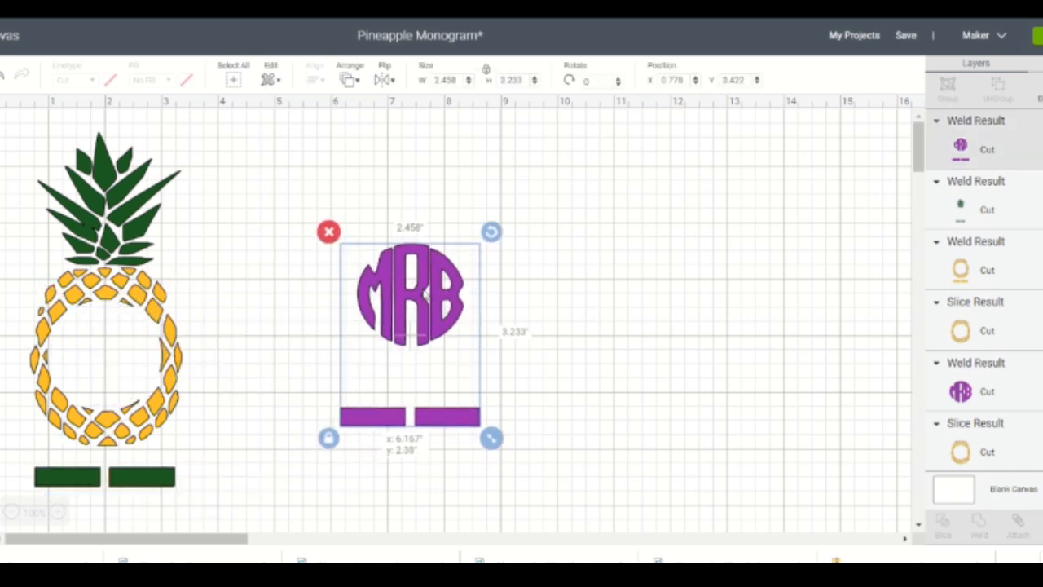
pyautogui.moveTo(101, 364); pyautogui.dragTo(588, 357)
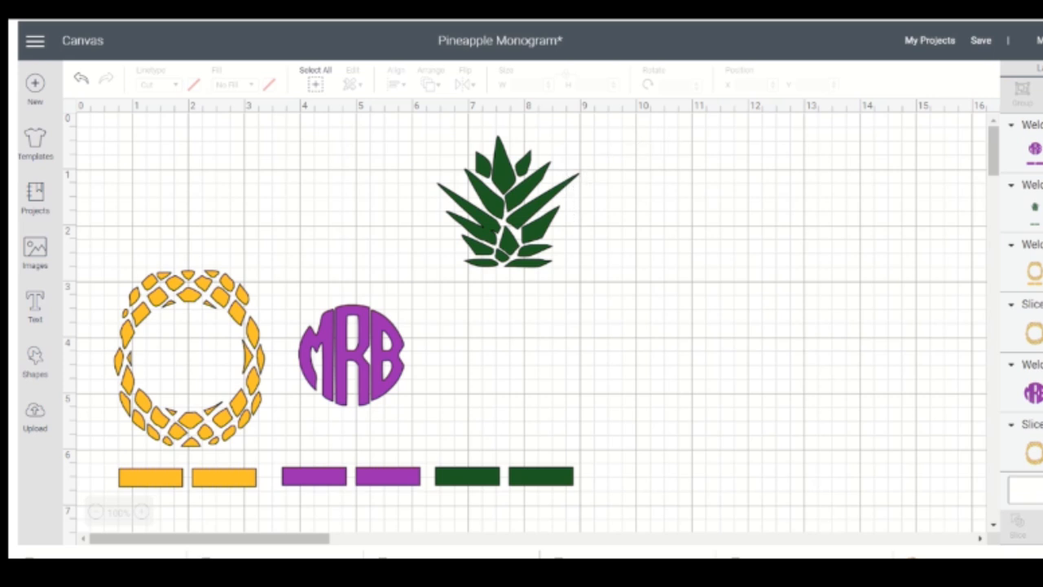
pyautogui.click(1041, 40)
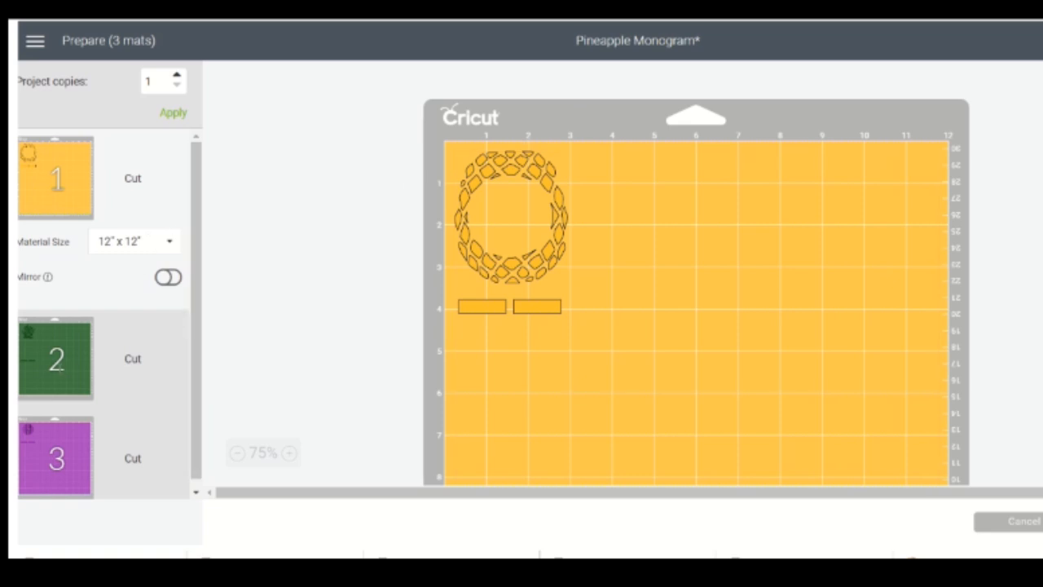
# - Examine the yellow, green and purple mats for the placement of each color layer and its registration bars
pyautogui.click(60, 374)
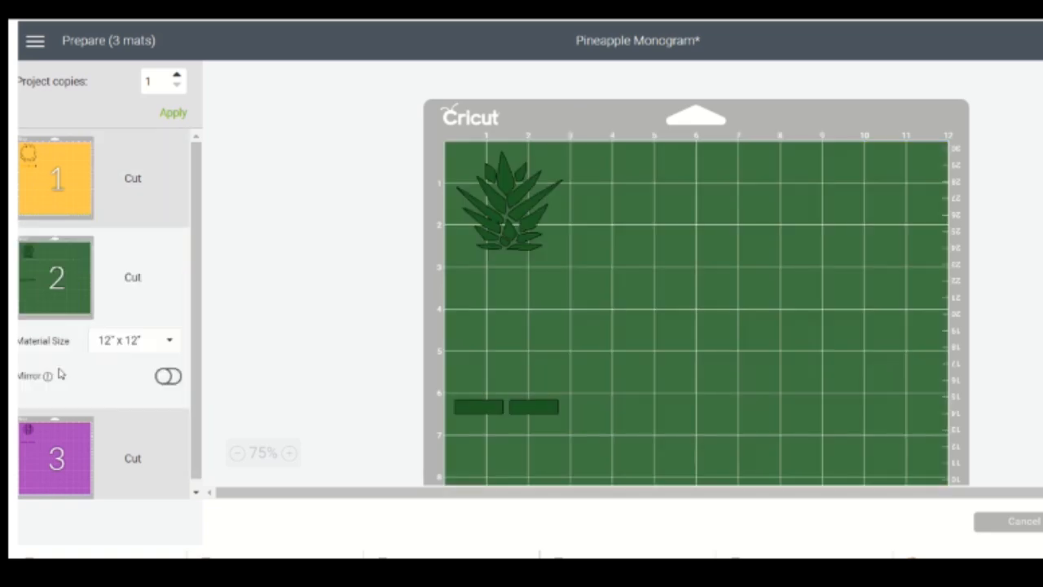
pyautogui.click(57, 457)
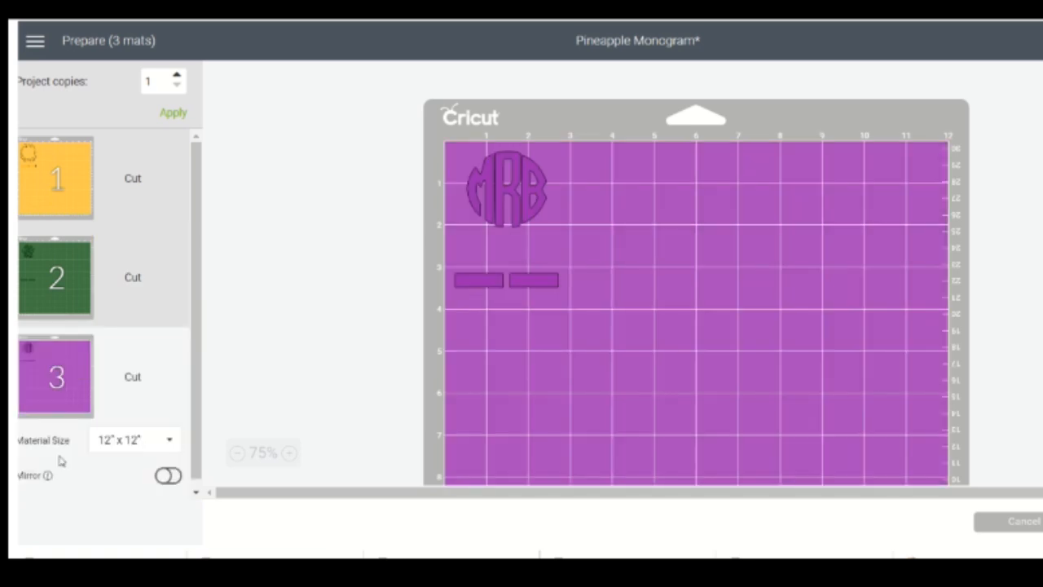
pyautogui.click(25, 280)
pyautogui.click(46, 189)
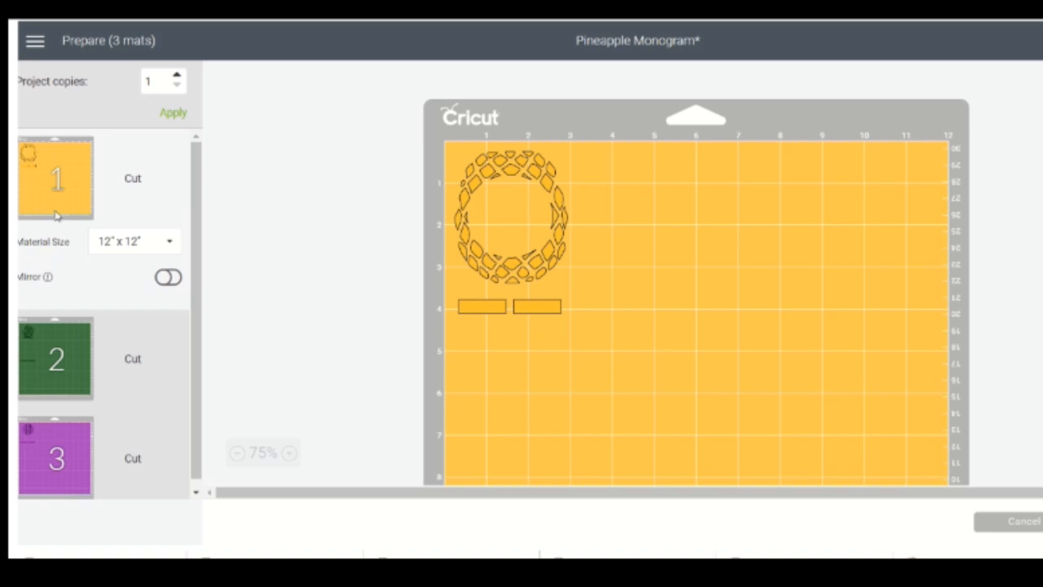
pyautogui.click(42, 371)
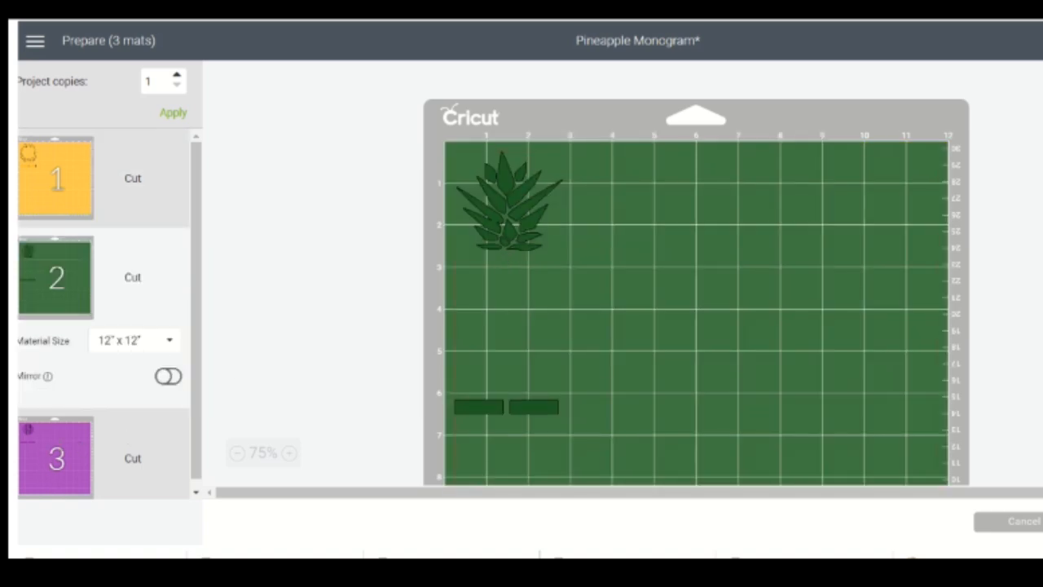
pyautogui.click(59, 444)
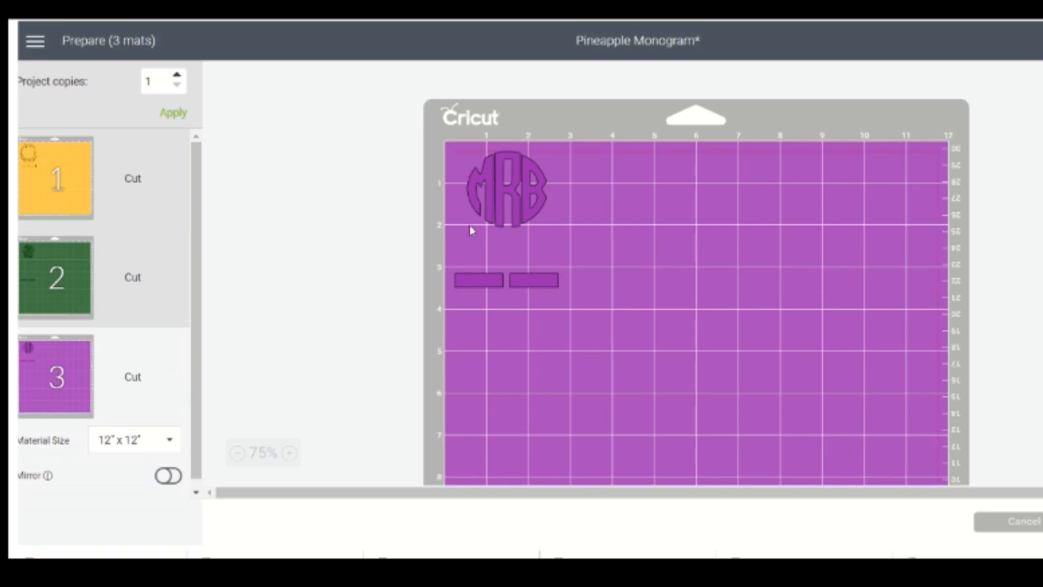